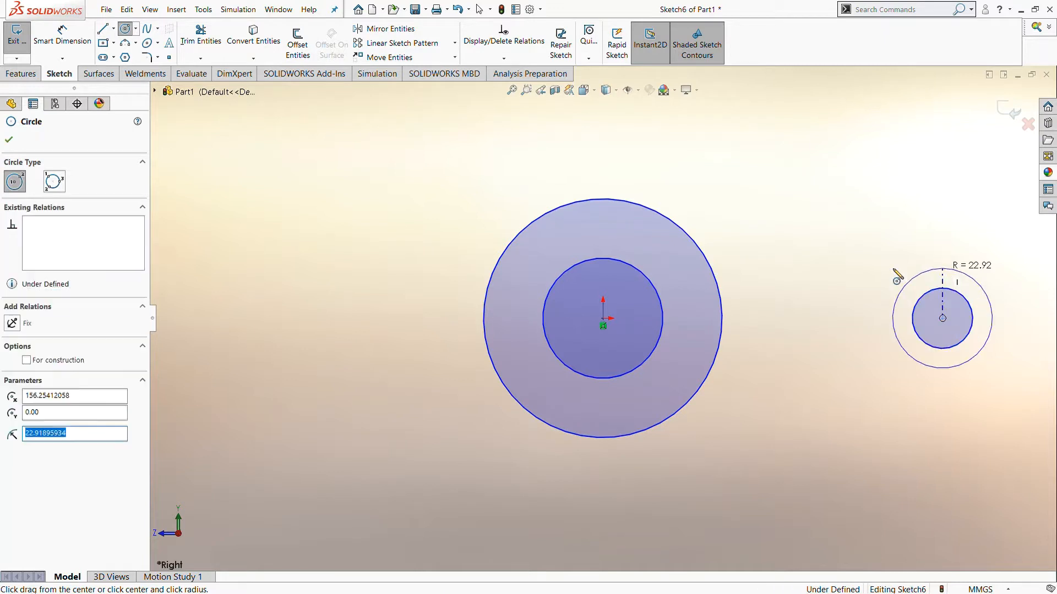
Step: Complete the small end's outer circle at about 23 mm radius and draw an upper tangent line between the large and small outer circles
{"action": "left_click", "coordinate": [908, 283]}
{"action": "key", "text": "l"}
{"action": "left_click", "coordinate": [618, 201]}
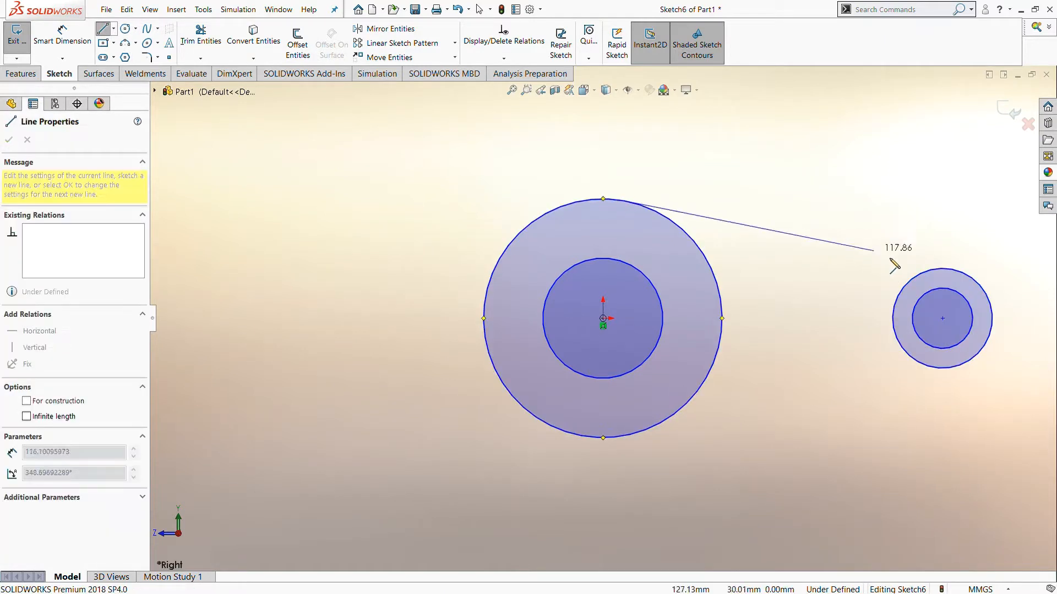
{"action": "left_click", "coordinate": [952, 269]}
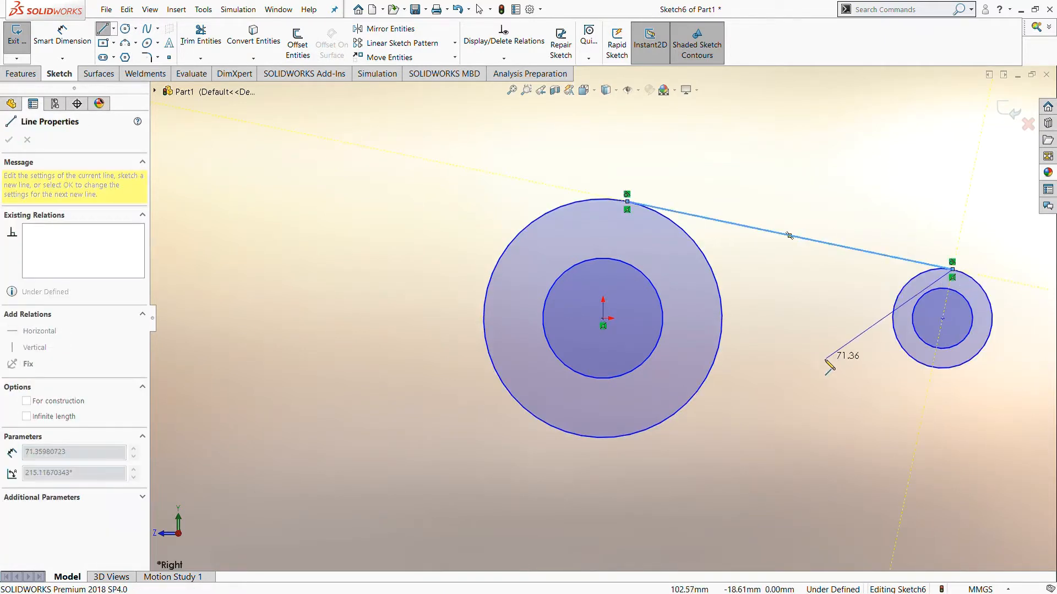
{"action": "key", "text": "Escape"}
{"action": "key", "text": "Escape"}
Step: Draw a lower line tangent to the undersides of the large and small outer circles
{"action": "key", "text": "l"}
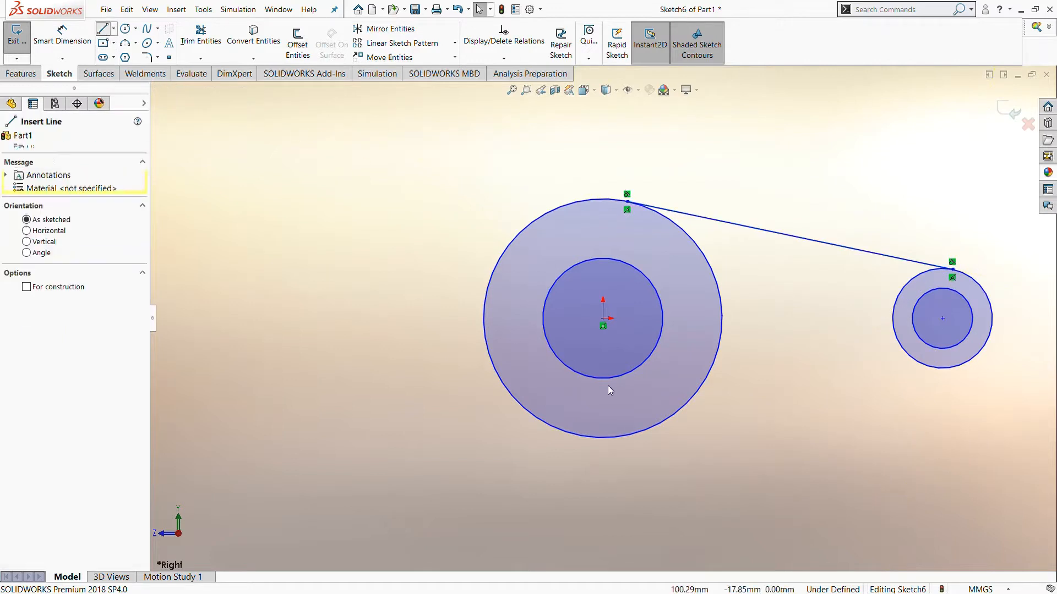
{"action": "left_click", "coordinate": [629, 438]}
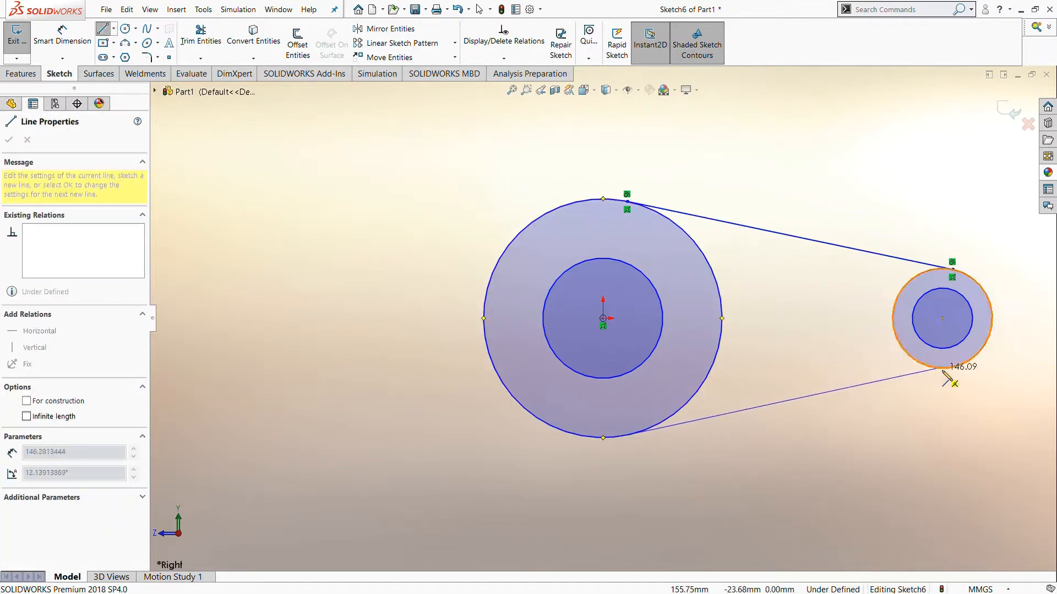
{"action": "left_click", "coordinate": [954, 371]}
{"action": "key", "text": "Escape"}
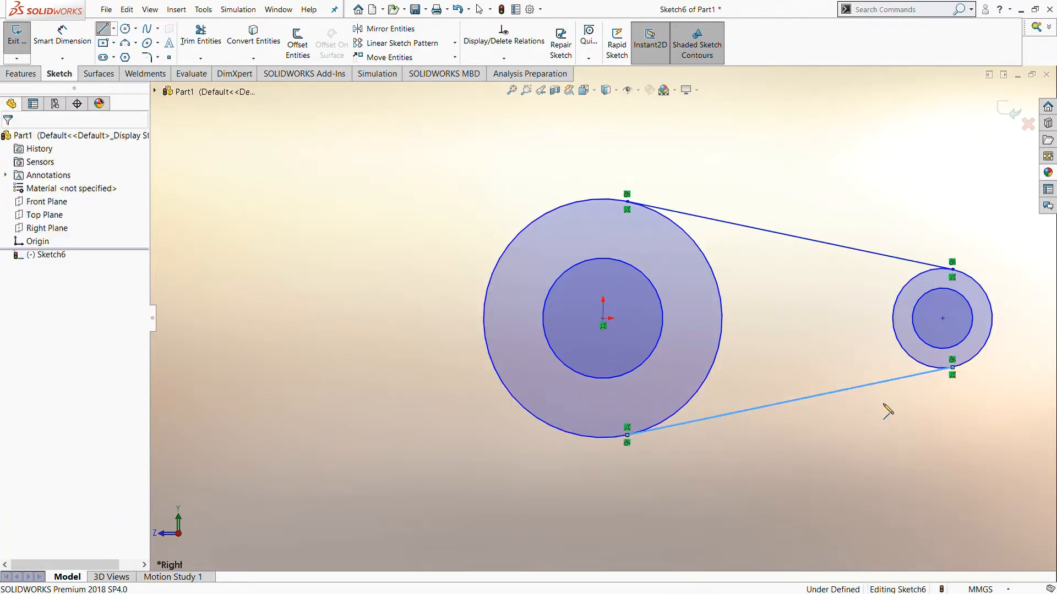
Step: Offset the large end's outer circle outward and both tangent lines inward by 8 mm, with dimensions added
{"action": "scroll", "coordinate": [942, 371], "scroll_direction": "down", "scroll_amount": 3}
{"action": "scroll", "coordinate": [583, 313], "scroll_direction": "up", "scroll_amount": 1}
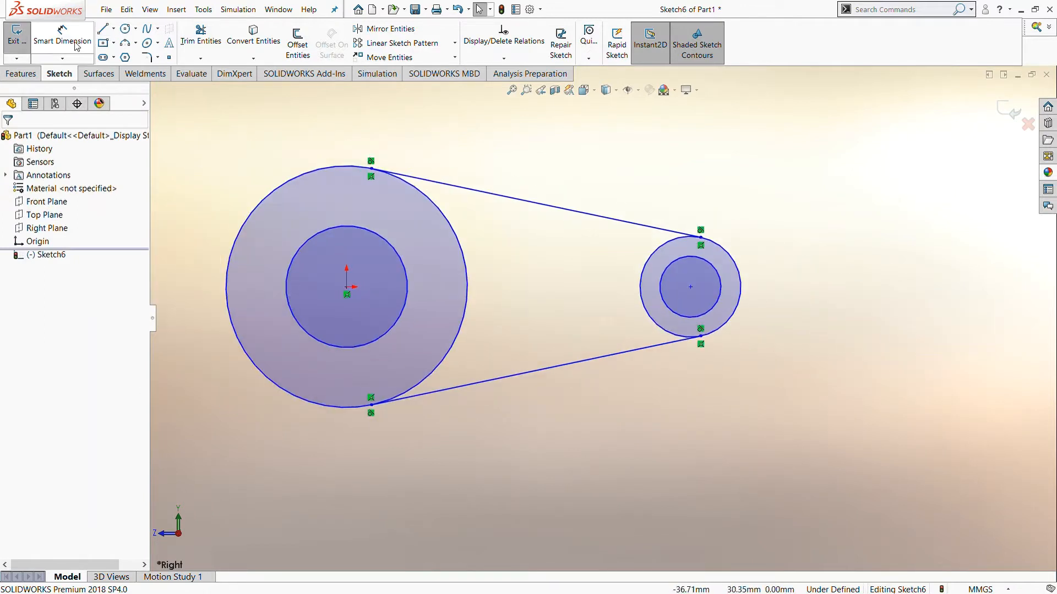
{"action": "left_click", "coordinate": [297, 43]}
{"action": "left_click", "coordinate": [463, 254]}
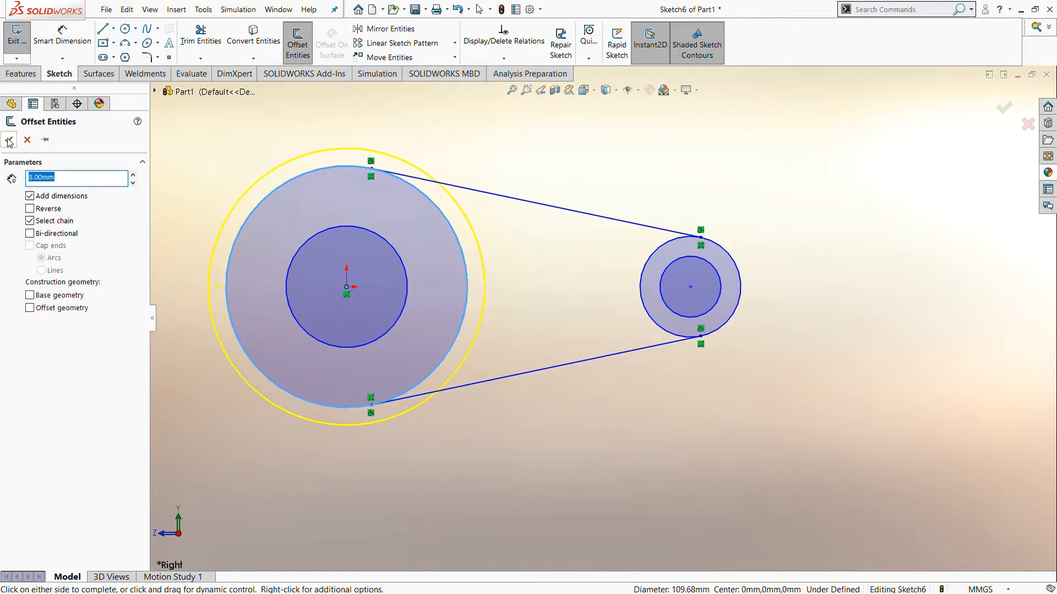
{"action": "left_click", "coordinate": [531, 204]}
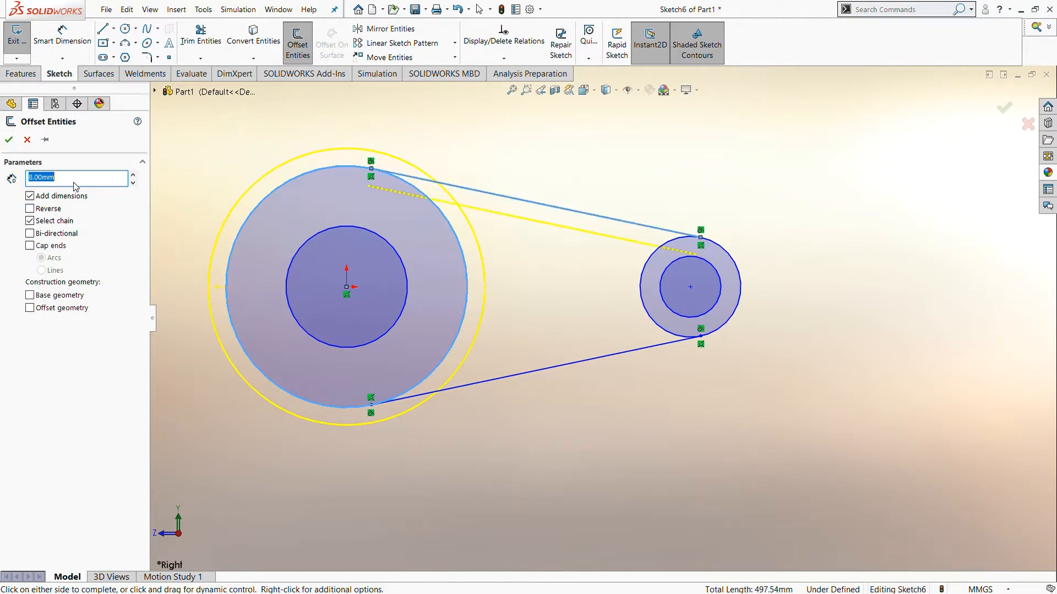
{"action": "left_click", "coordinate": [9, 140]}
{"action": "key", "text": "Return"}
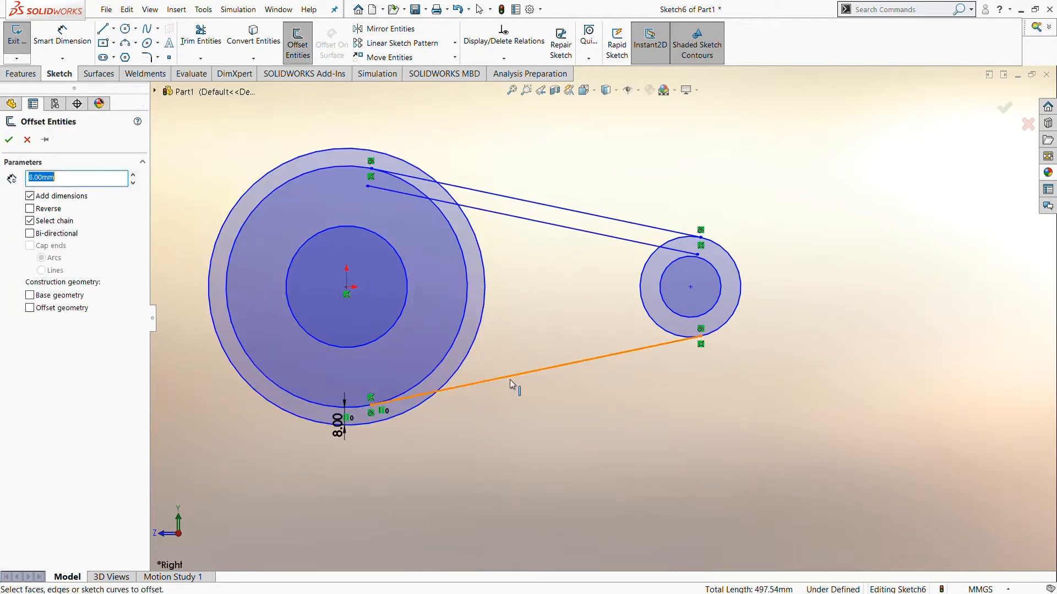
{"action": "left_click", "coordinate": [483, 381]}
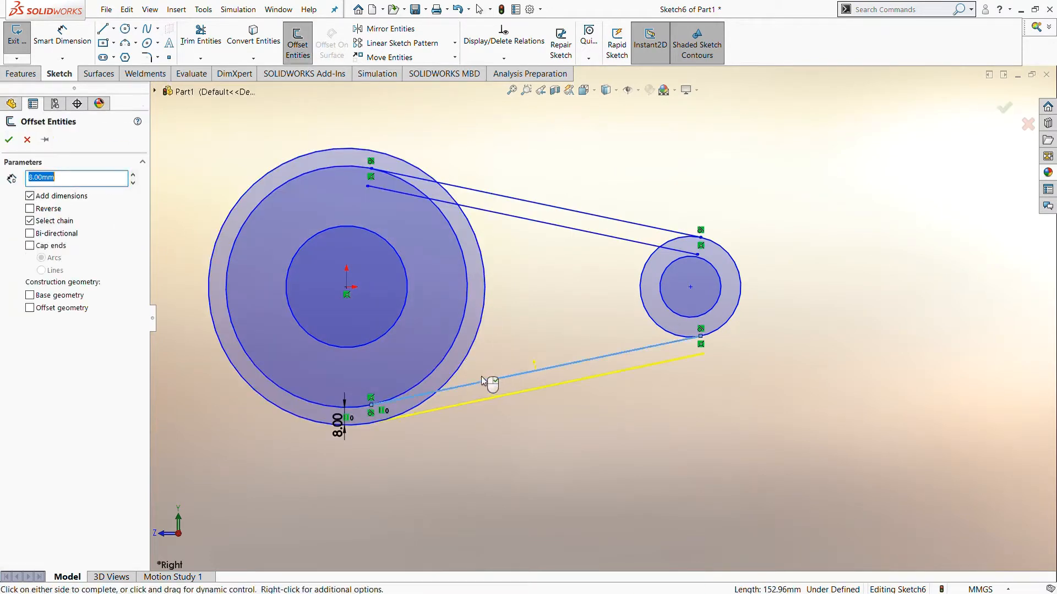
{"action": "left_click", "coordinate": [9, 140]}
Step: Dimension the horizontal distance between the centres of the large and small ends as 100 mm
{"action": "left_click", "coordinate": [62, 35]}
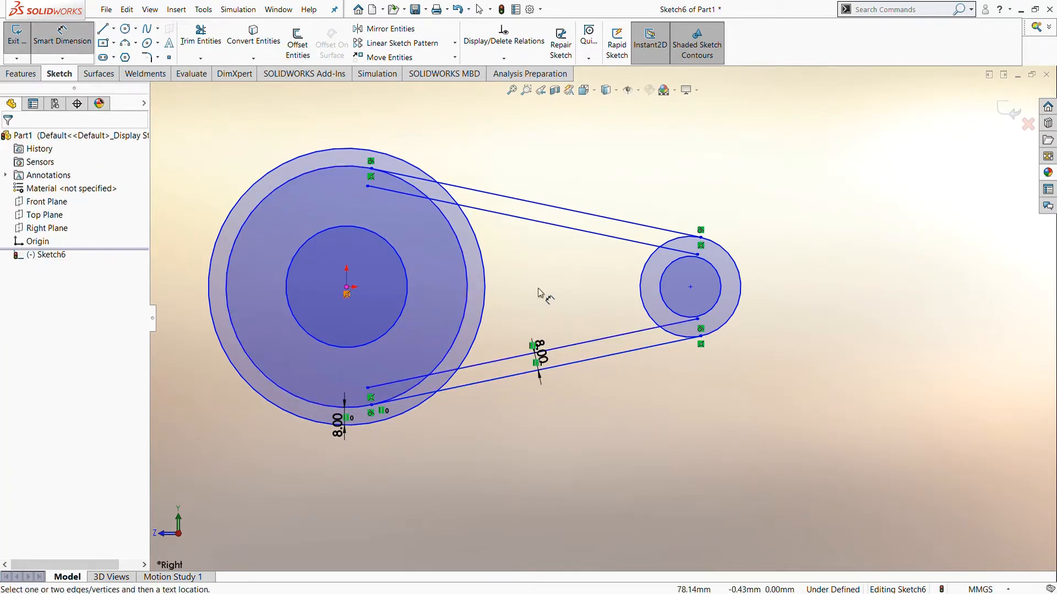
{"action": "left_click", "coordinate": [691, 288]}
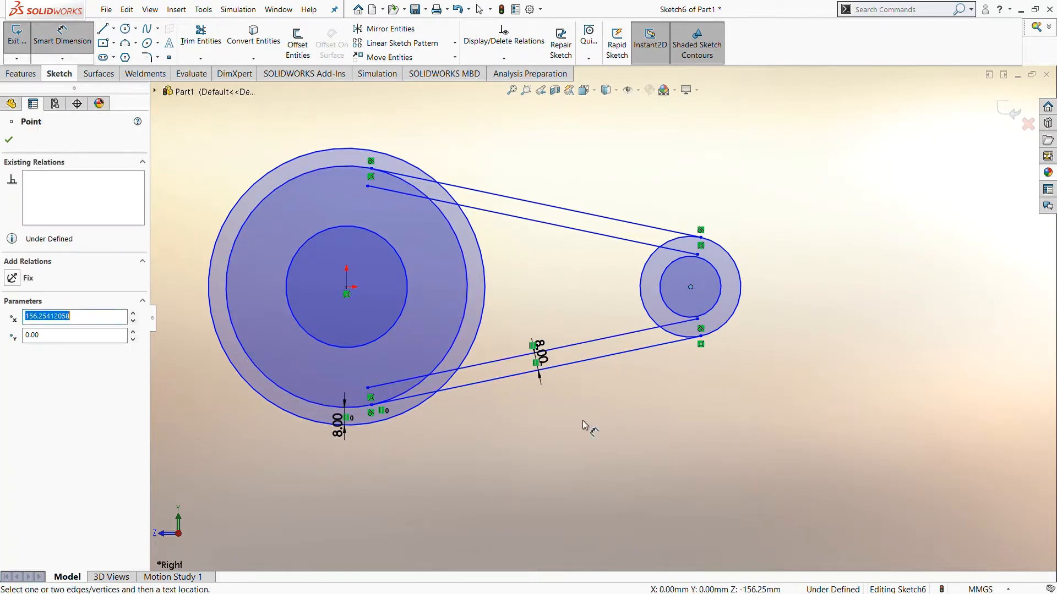
{"action": "left_click", "coordinate": [347, 287]}
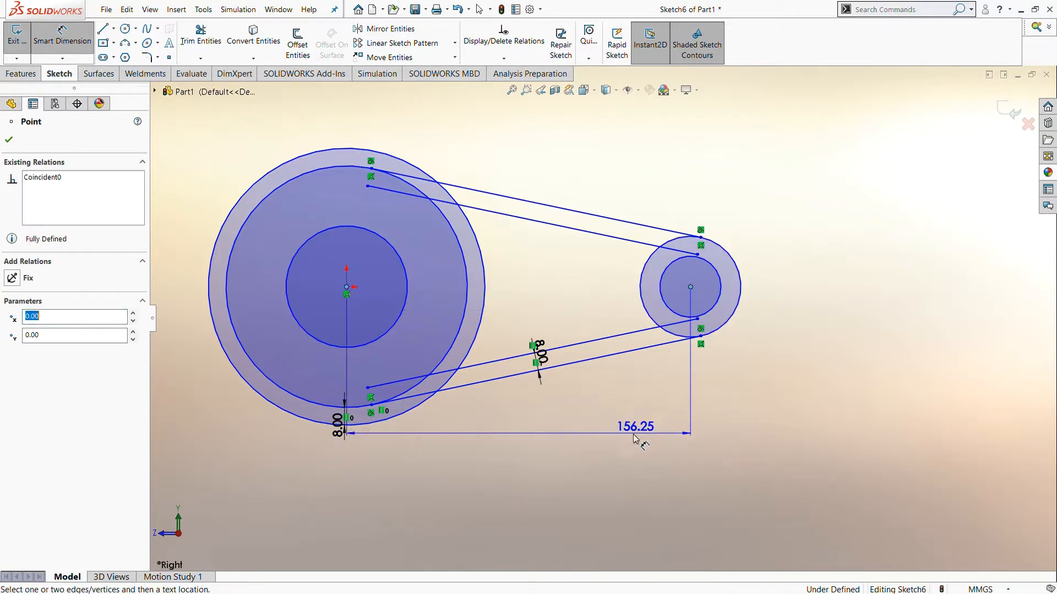
{"action": "left_click", "coordinate": [586, 477]}
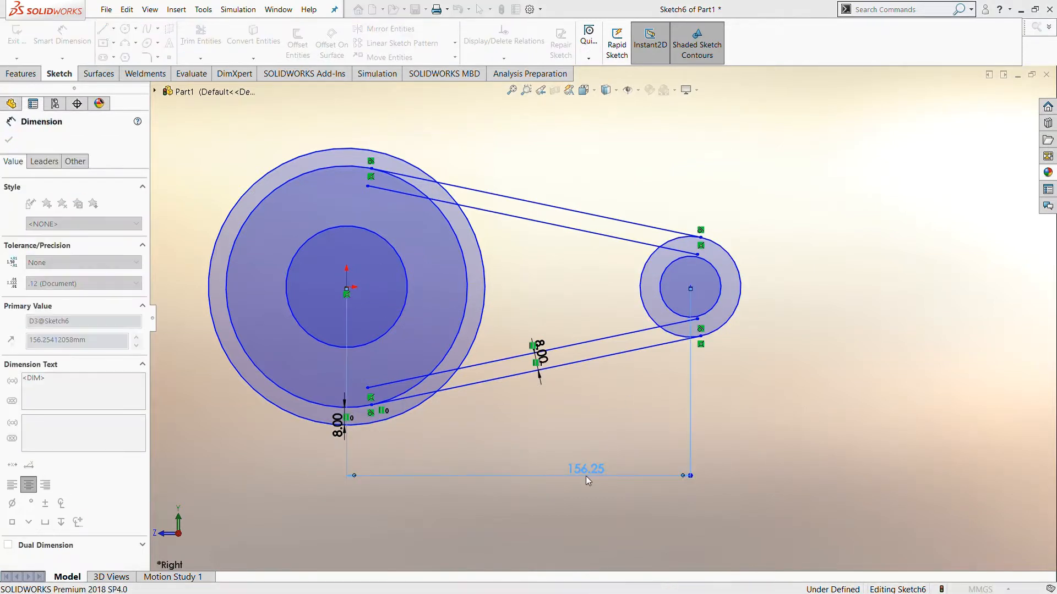
{"action": "type", "text": "100"}
{"action": "key", "text": "Return"}
{"action": "scroll", "coordinate": [472, 344], "scroll_direction": "up", "scroll_amount": 2}
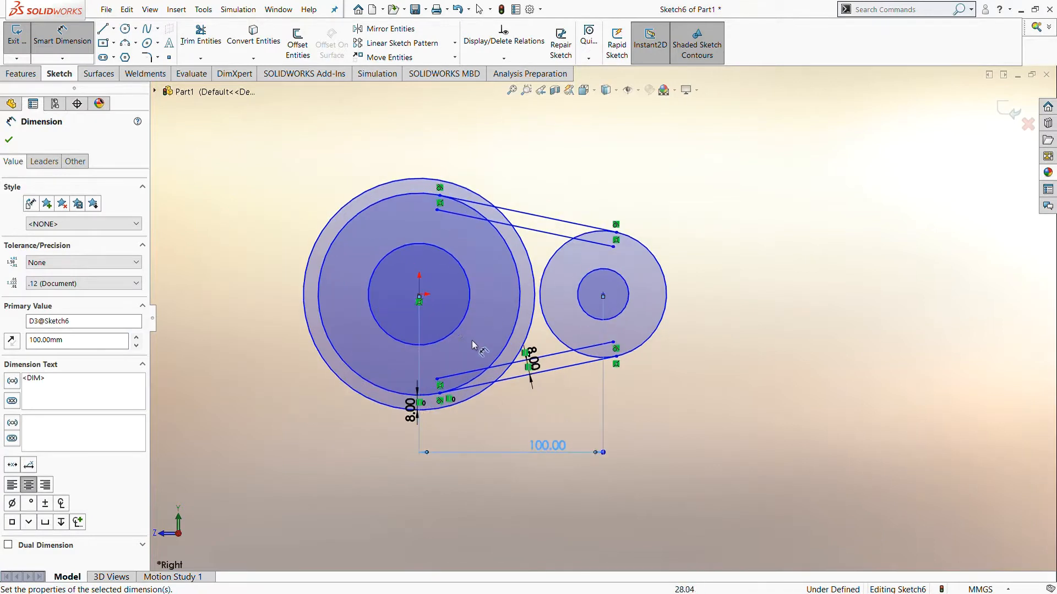
{"action": "key", "text": "Escape"}
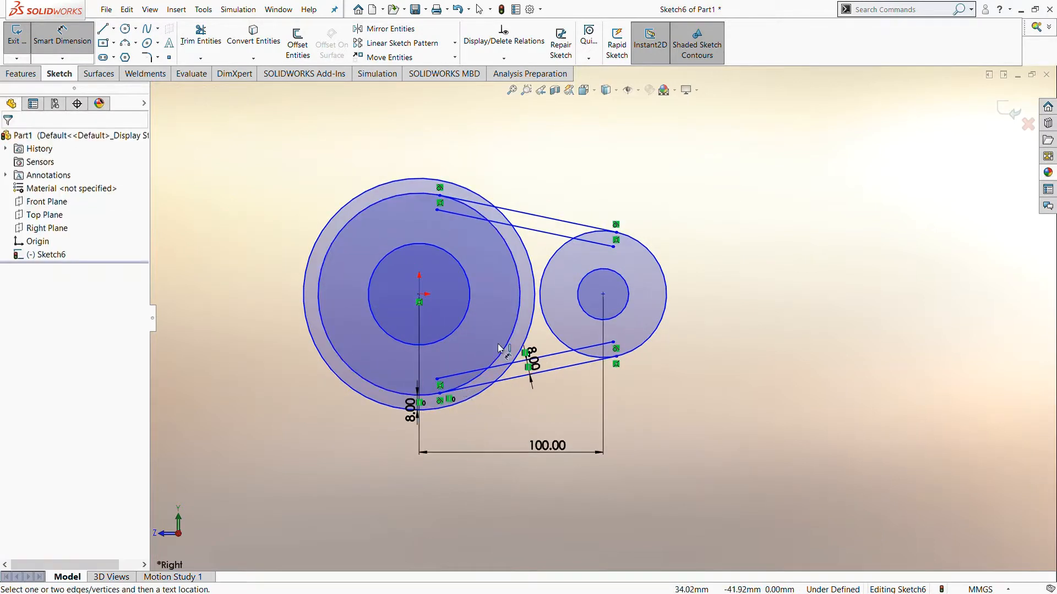
Step: Dimension the large end's middle circle, the one the tangent lines touch, with a diameter of 50 mm
{"action": "left_click", "coordinate": [522, 307]}
{"action": "left_click", "coordinate": [478, 163]}
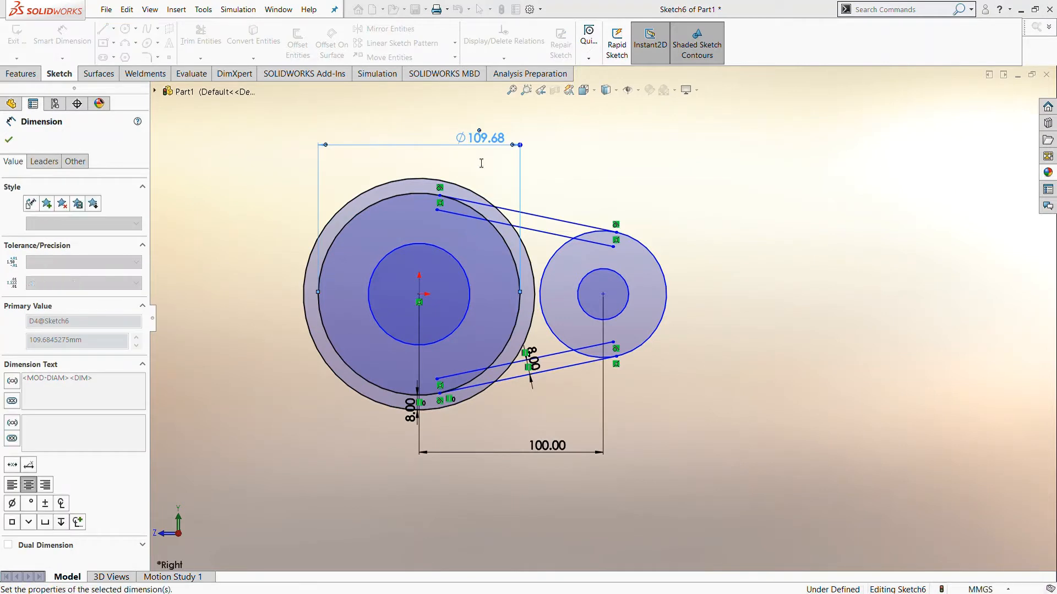
{"action": "type", "text": "50"}
{"action": "key", "text": "Return"}
Step: Dimension the large end's bore circle, lying just outside the 50 mm circle, with a diameter of 36 mm
{"action": "scroll", "coordinate": [458, 242], "scroll_direction": "down", "scroll_amount": 4}
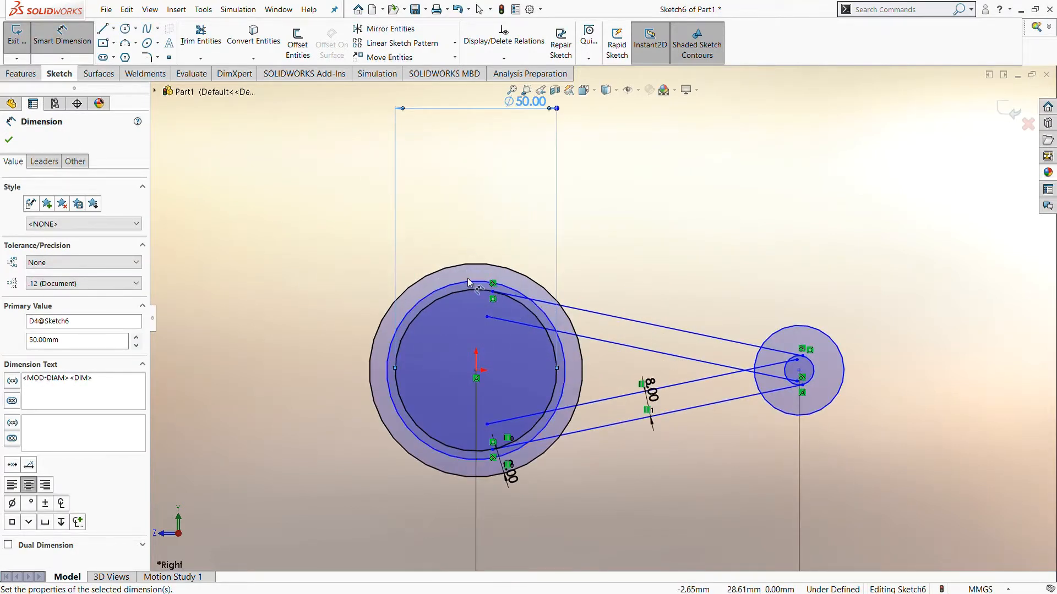
{"action": "left_click", "coordinate": [466, 282]}
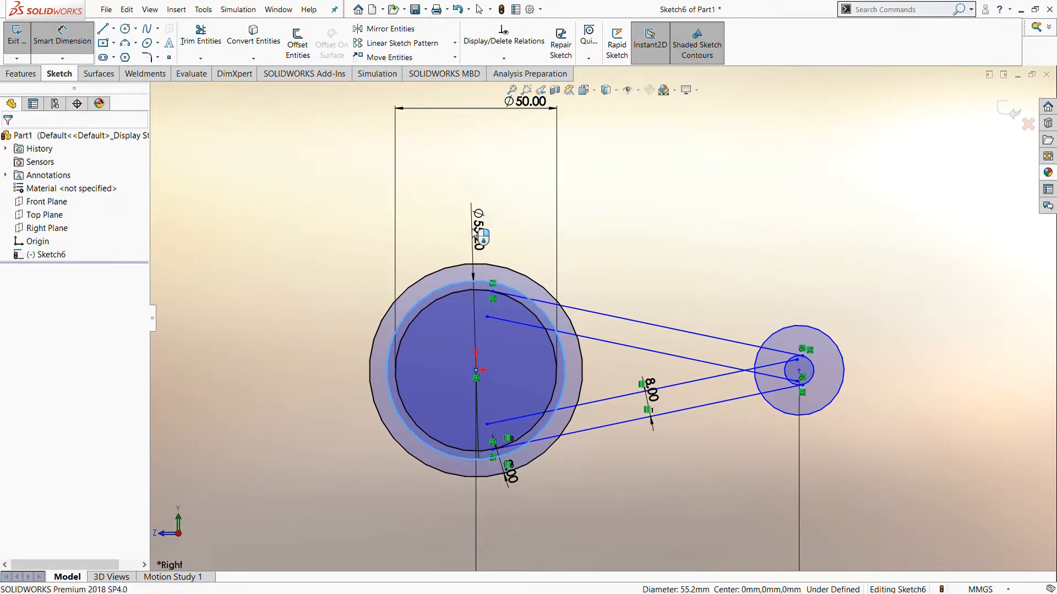
{"action": "left_click", "coordinate": [473, 230]}
{"action": "type", "text": "36"}
{"action": "key", "text": "Return"}
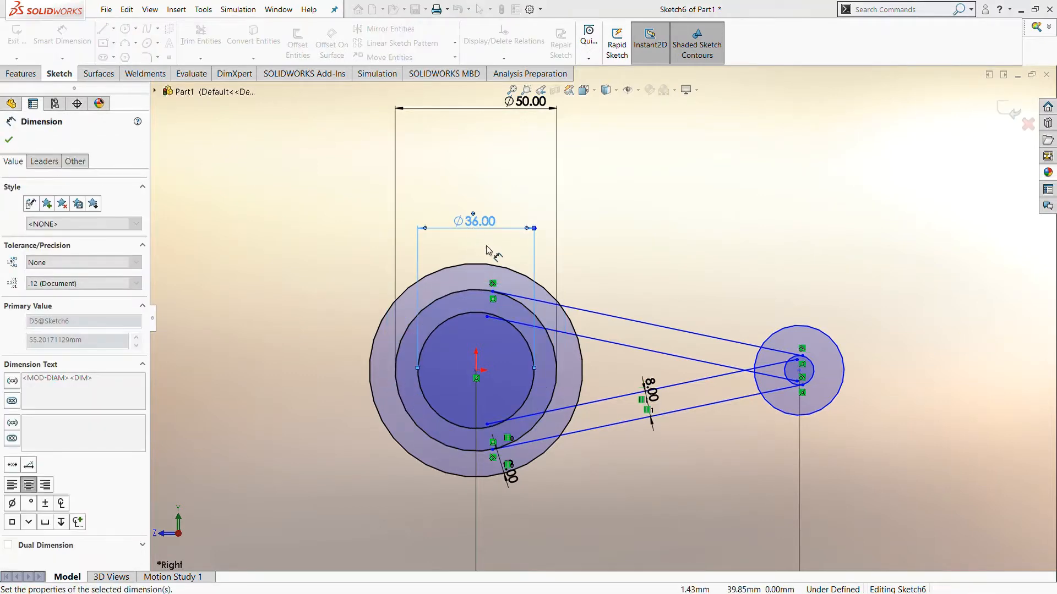
{"action": "scroll", "coordinate": [486, 302], "scroll_direction": "down", "scroll_amount": 3}
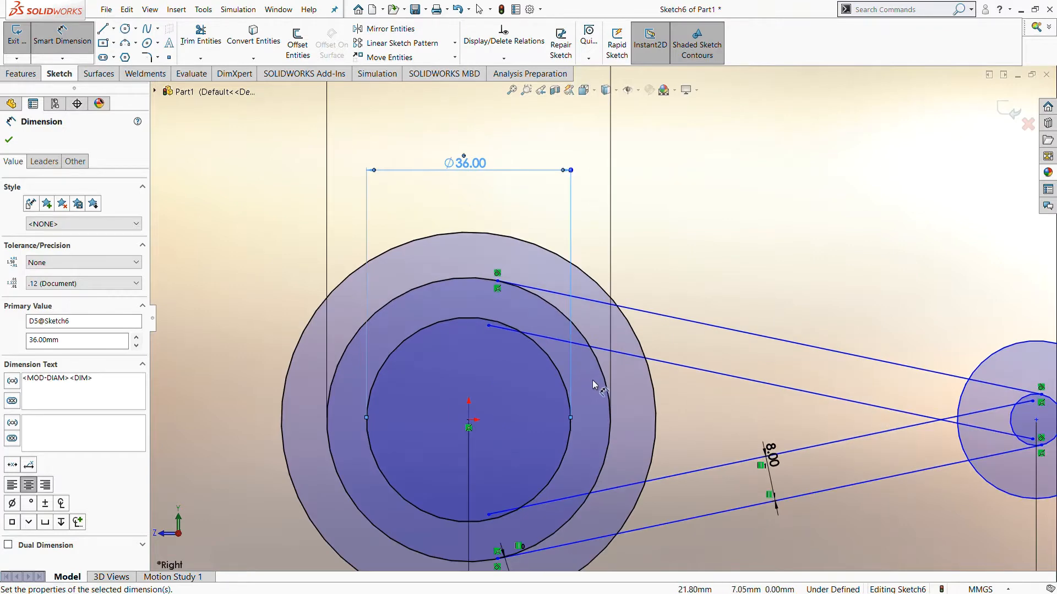
{"action": "scroll", "coordinate": [593, 385], "scroll_direction": "up", "scroll_amount": 1}
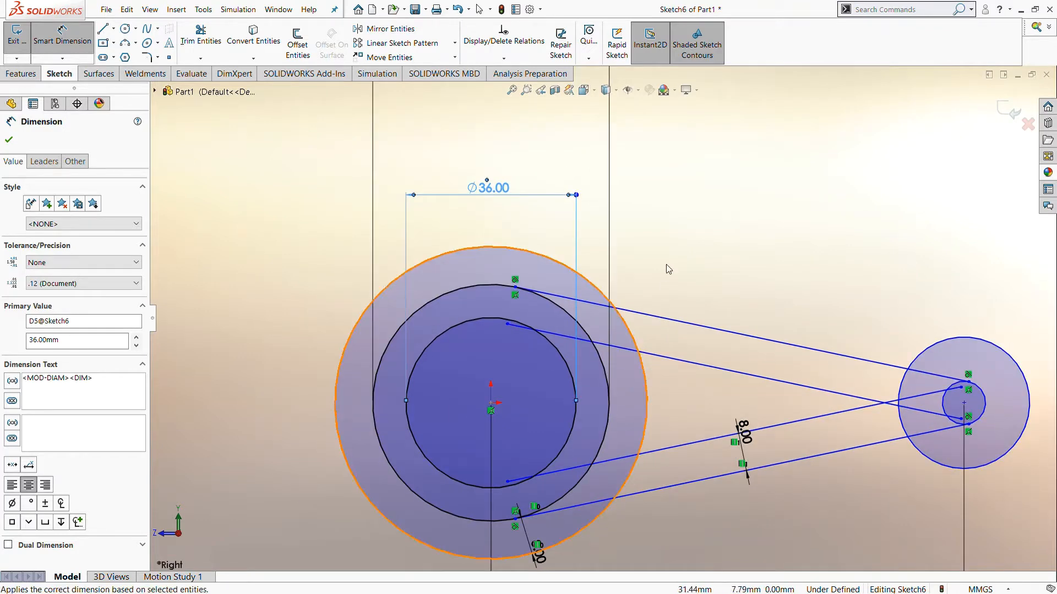
{"action": "key", "text": "Escape"}
{"action": "key", "text": "Escape"}
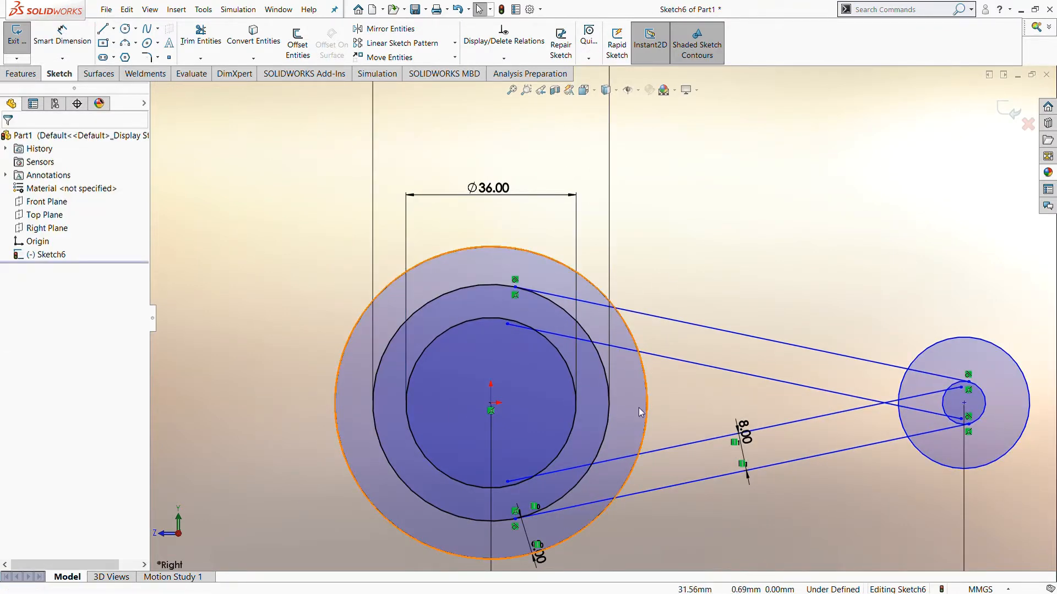
Step: Dimension the small end's inner circle, the one the tangent lines touch, with a diameter of 12 mm
{"action": "scroll", "coordinate": [729, 439], "scroll_direction": "up", "scroll_amount": 1}
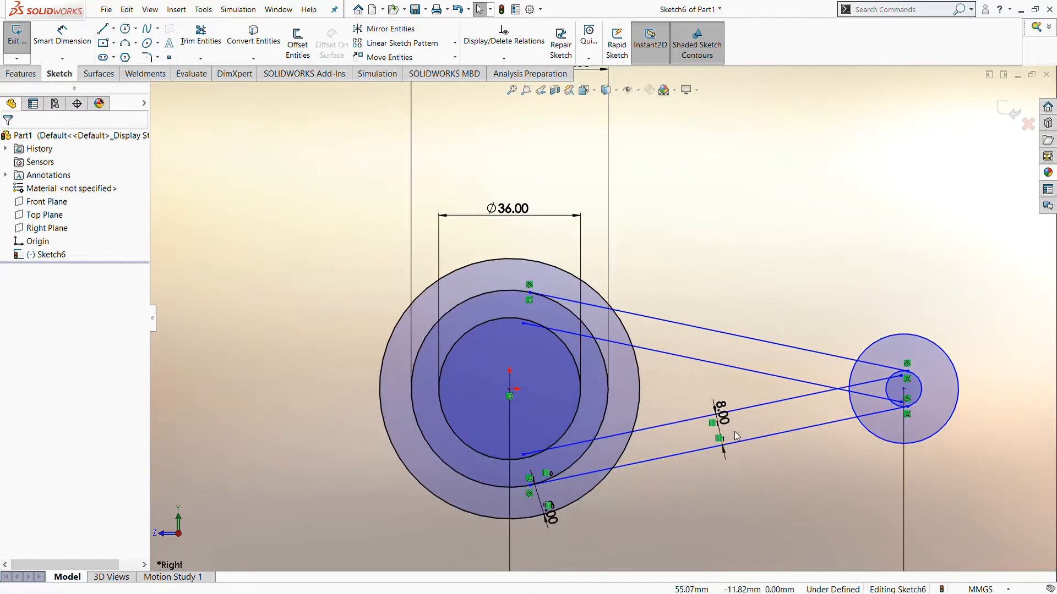
{"action": "scroll", "coordinate": [930, 395], "scroll_direction": "down", "scroll_amount": 3}
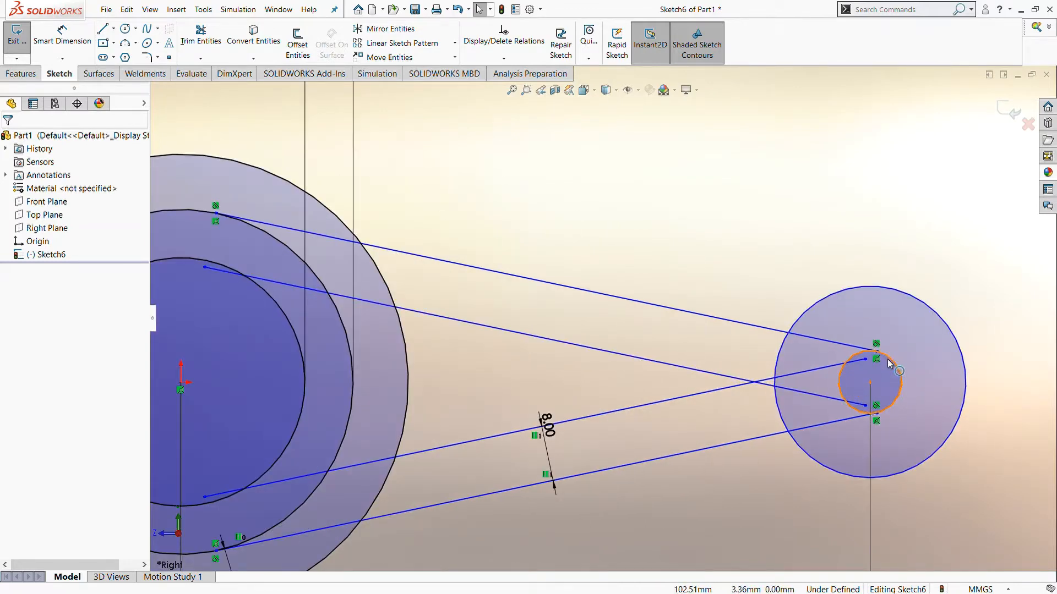
{"action": "left_click", "coordinate": [890, 363]}
{"action": "left_click", "coordinate": [59, 36]}
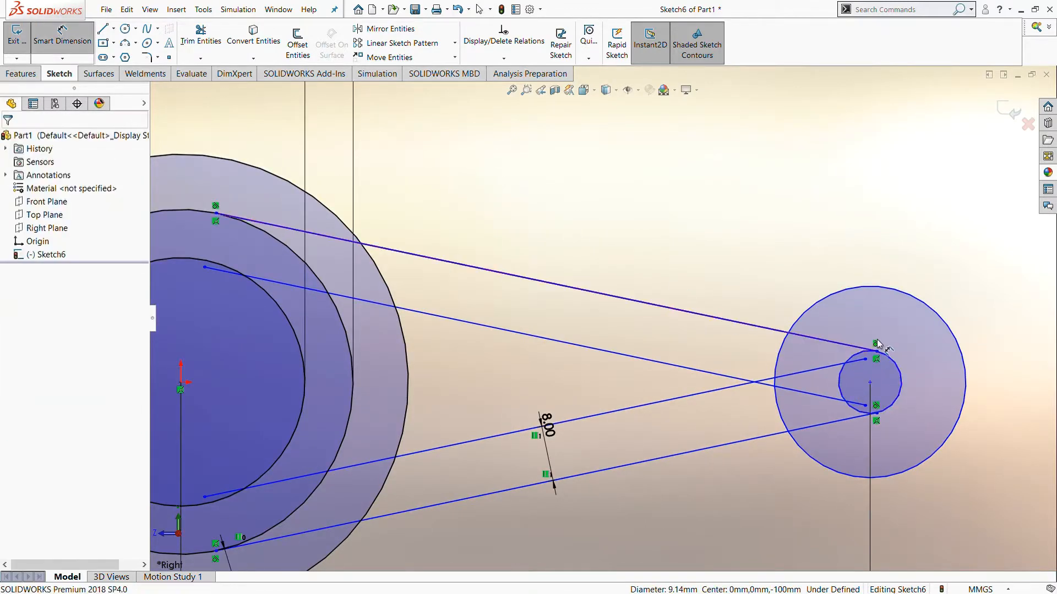
{"action": "left_click", "coordinate": [892, 360]}
{"action": "left_click", "coordinate": [856, 236]}
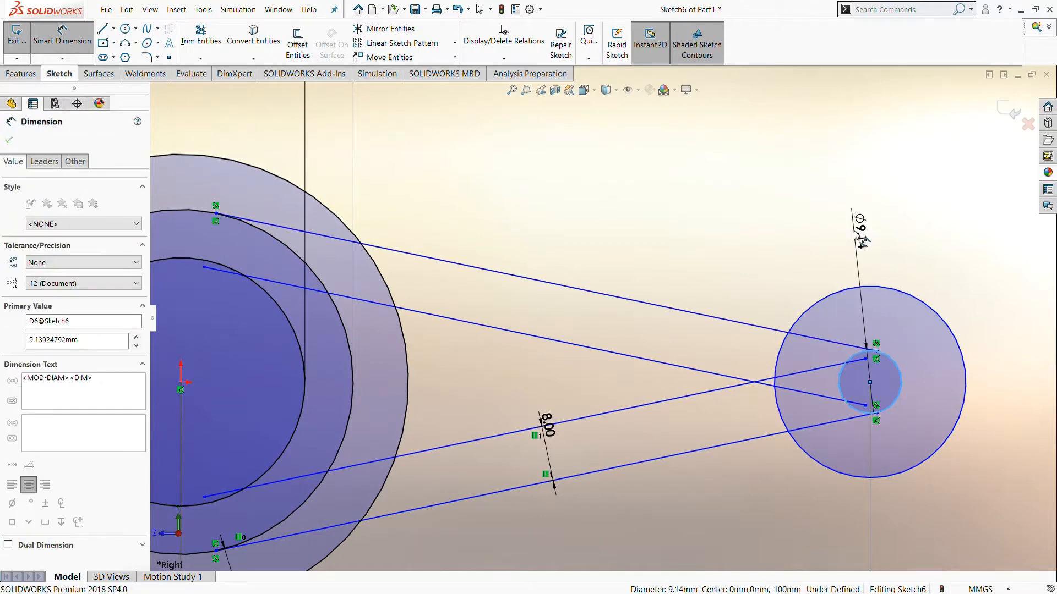
{"action": "type", "text": "12"}
{"action": "key", "text": "Return"}
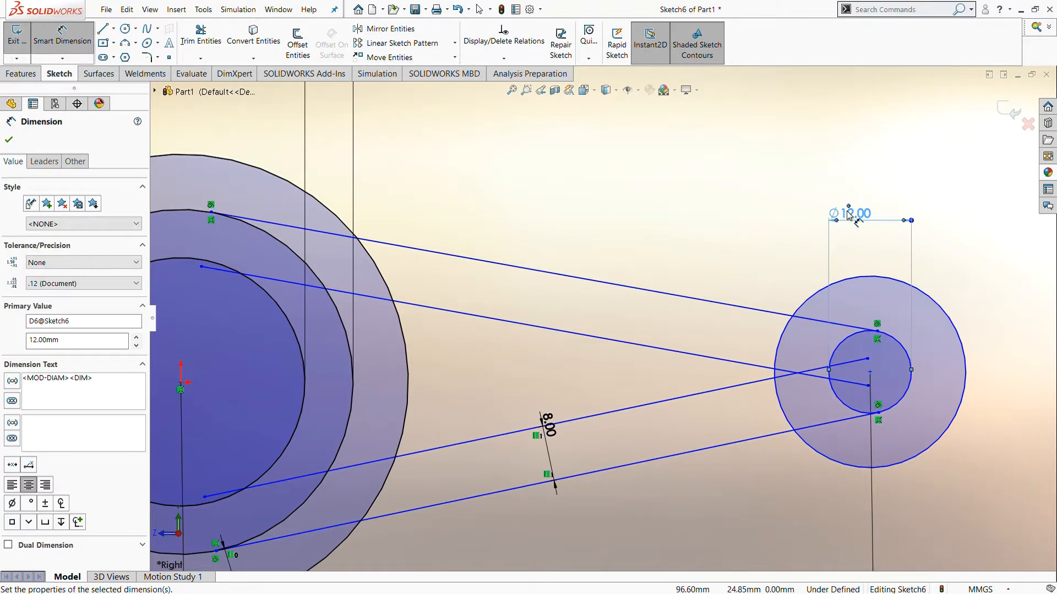
{"action": "key", "text": "Escape"}
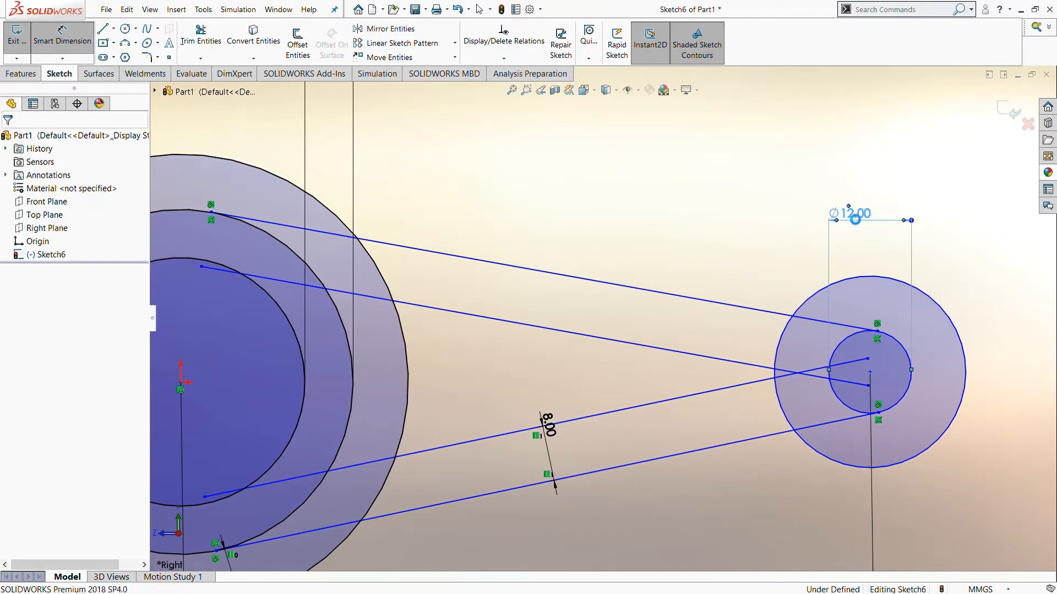
Step: Change the diameter of the small end's tangent circle to 24 mm
{"action": "left_click", "coordinate": [853, 217]}
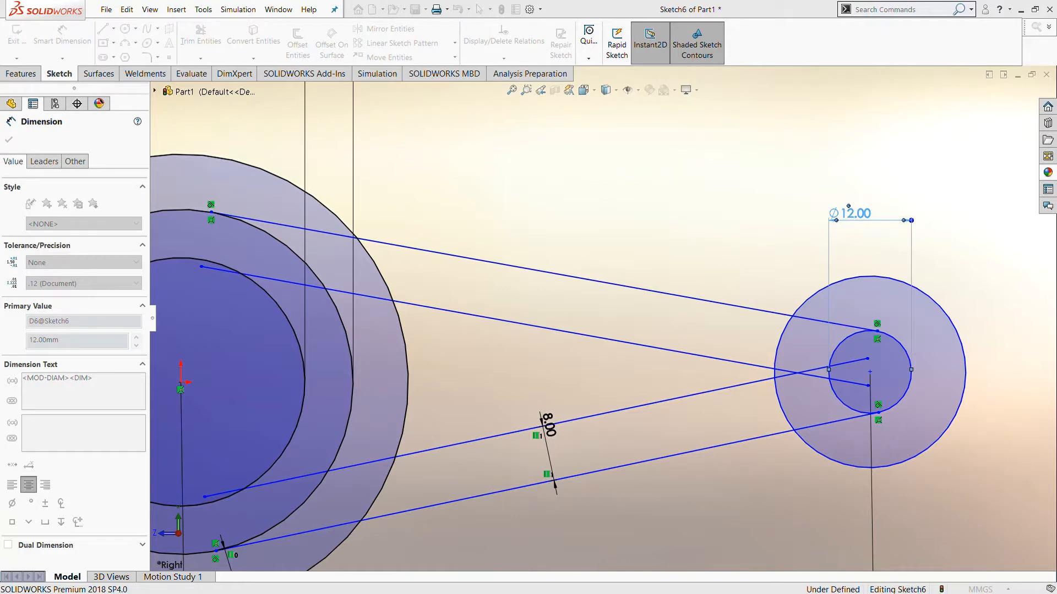
{"action": "type", "text": "24"}
{"action": "key", "text": "Return"}
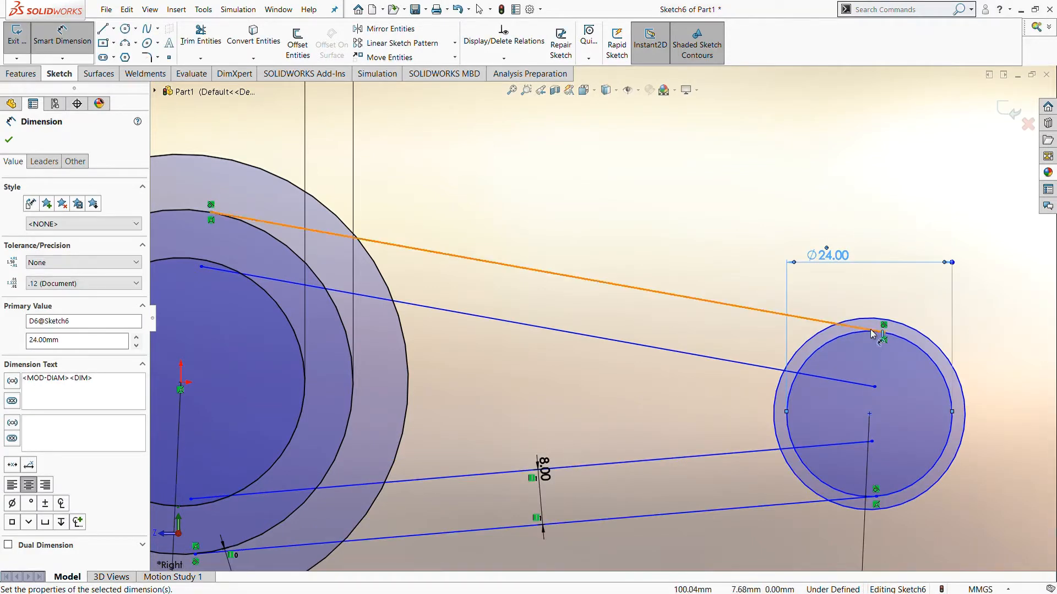
Step: Dimension the small end's remaining circle, just outside the 24 mm one, with a diameter of 12 mm
{"action": "left_click", "coordinate": [881, 320]}
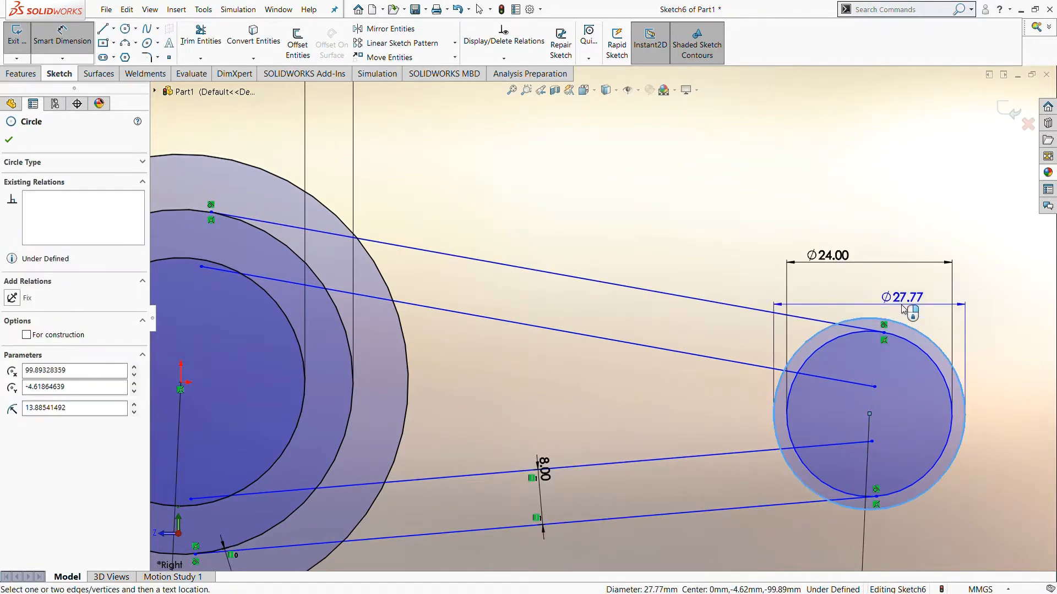
{"action": "left_click", "coordinate": [902, 309]}
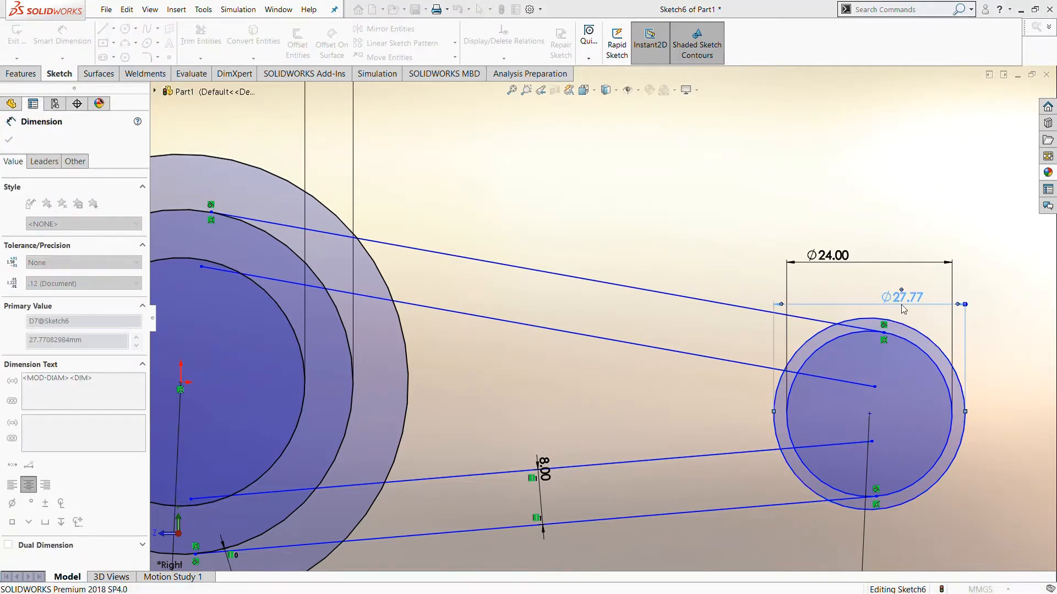
{"action": "type", "text": "12"}
{"action": "key", "text": "Return"}
{"action": "scroll", "coordinate": [895, 373], "scroll_direction": "up", "scroll_amount": 1}
{"action": "scroll", "coordinate": [658, 406], "scroll_direction": "up", "scroll_amount": 2}
{"action": "scroll", "coordinate": [658, 406], "scroll_direction": "down", "scroll_amount": 1}
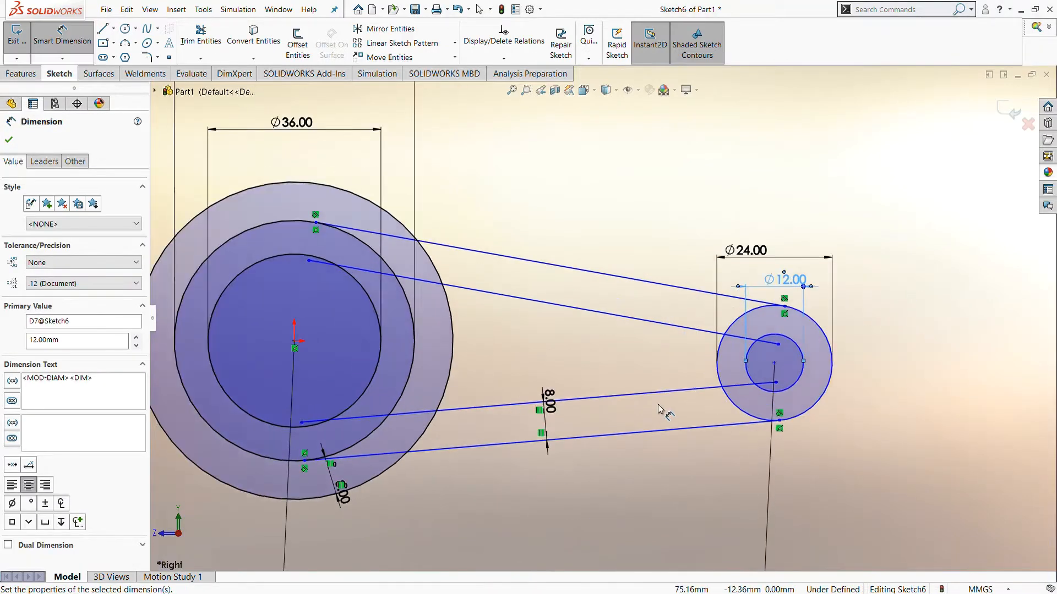
{"action": "scroll", "coordinate": [543, 223], "scroll_direction": "up", "scroll_amount": 1}
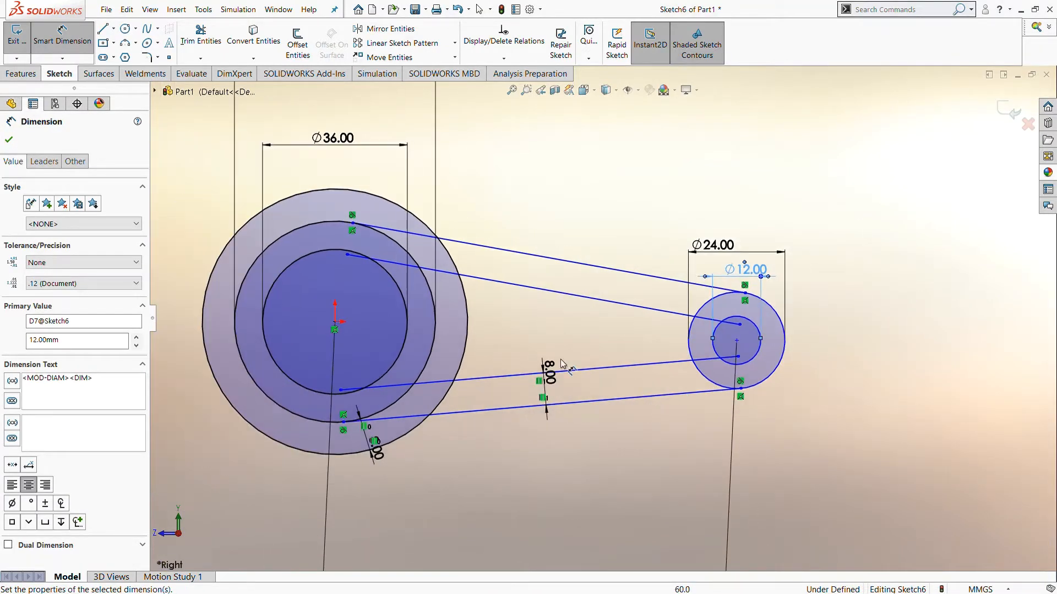
Step: Add a horizontal relation between the large end's centre at the origin and the small end's circle centre
{"action": "left_click", "coordinate": [493, 84]}
{"action": "left_click", "coordinate": [335, 322]}
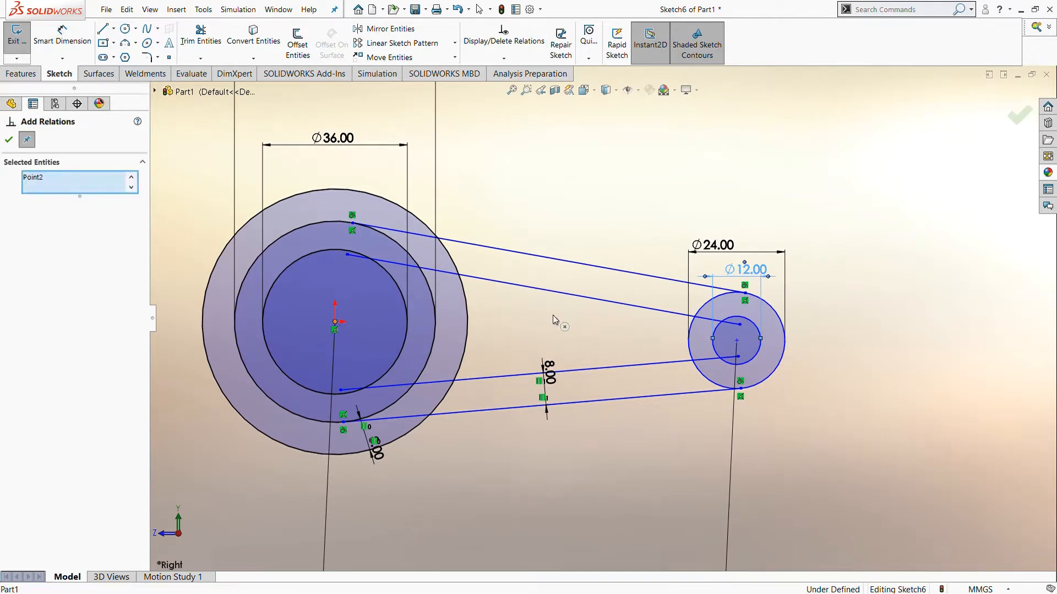
{"action": "left_click", "coordinate": [737, 342]}
{"action": "left_click", "coordinate": [33, 352]}
{"action": "left_click", "coordinate": [9, 139]}
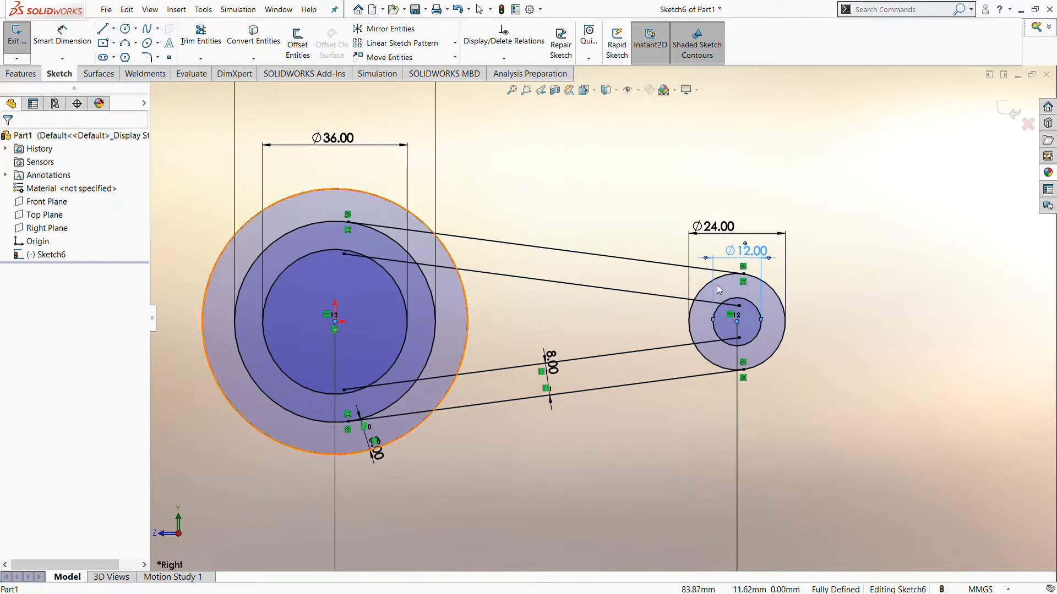
Step: Draw a three-point arc between the two inner offset lines, bulging toward the small end
{"action": "left_click", "coordinate": [125, 42]}
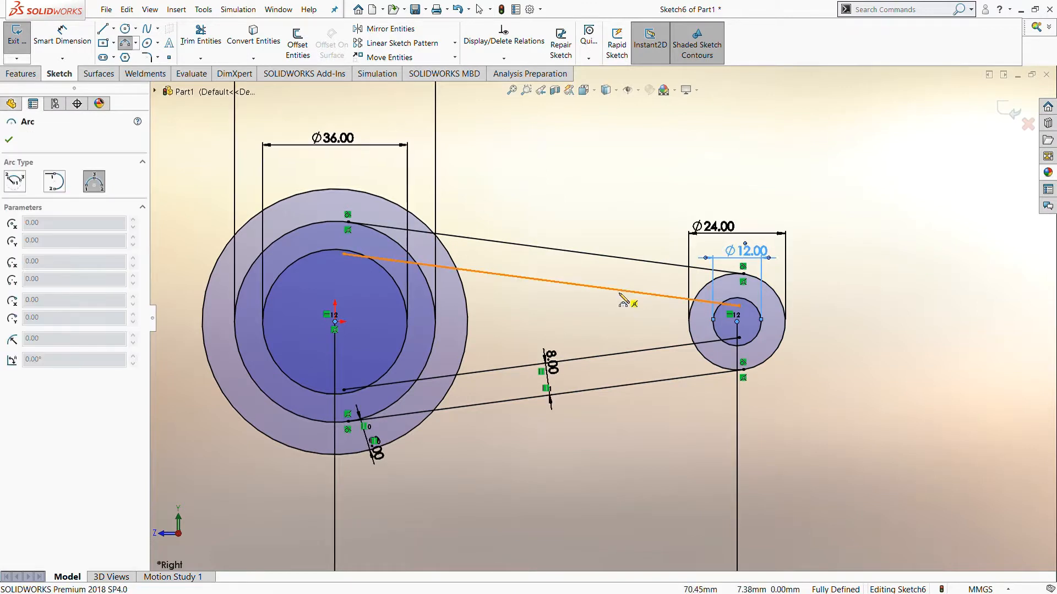
{"action": "left_click", "coordinate": [619, 290]}
{"action": "left_click", "coordinate": [620, 354]}
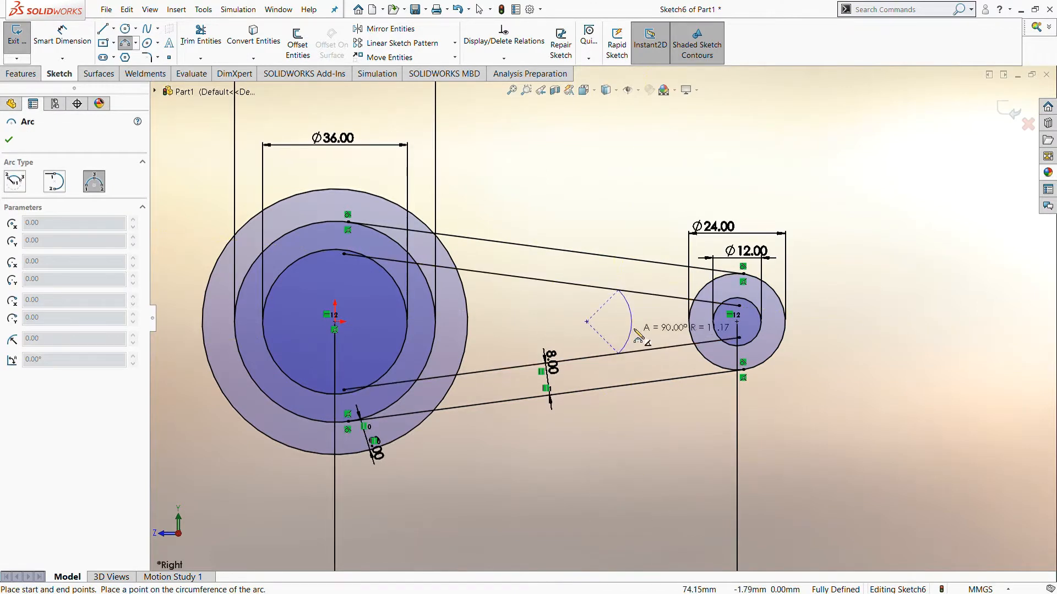
{"action": "left_click", "coordinate": [650, 322]}
{"action": "key", "text": "Escape"}
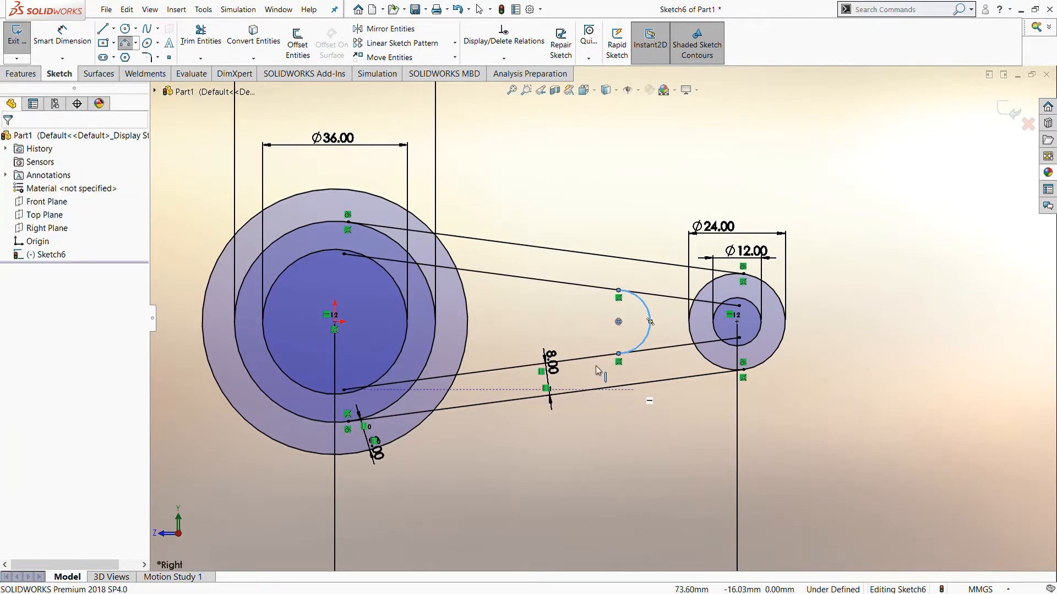
Step: Dimension the horizontal distance from the arc's outermost point to the small end's centre as 20 mm
{"action": "left_click", "coordinate": [62, 36]}
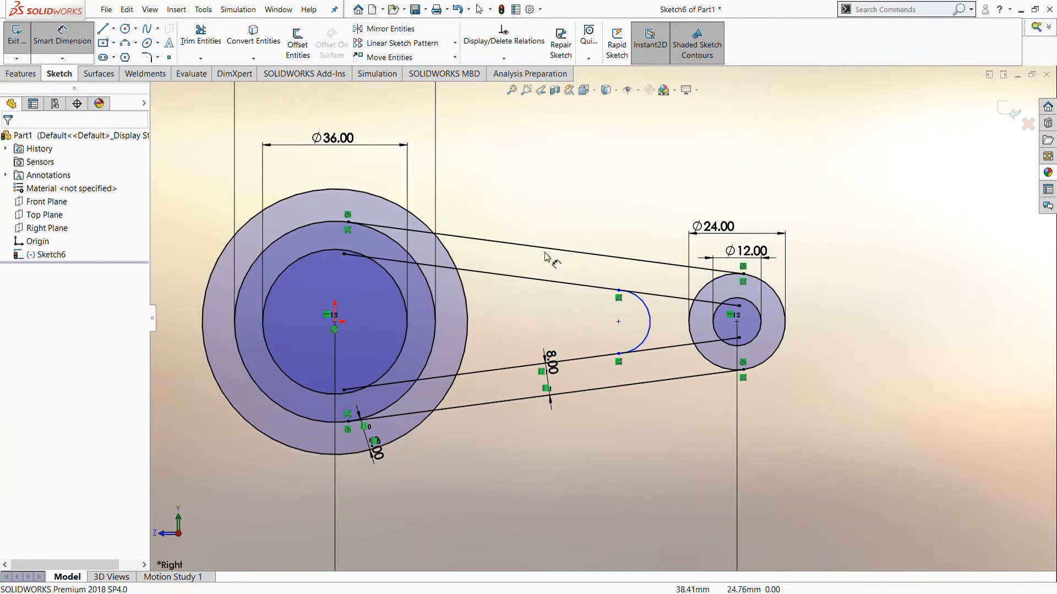
{"action": "left_click", "coordinate": [651, 324]}
{"action": "left_click", "coordinate": [738, 323]}
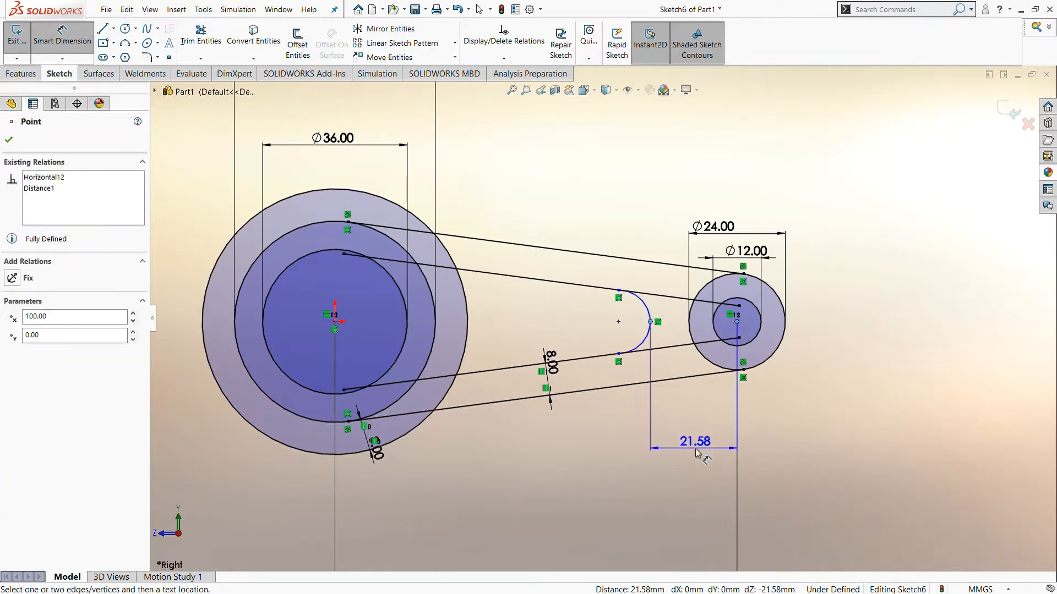
{"action": "left_click", "coordinate": [695, 448]}
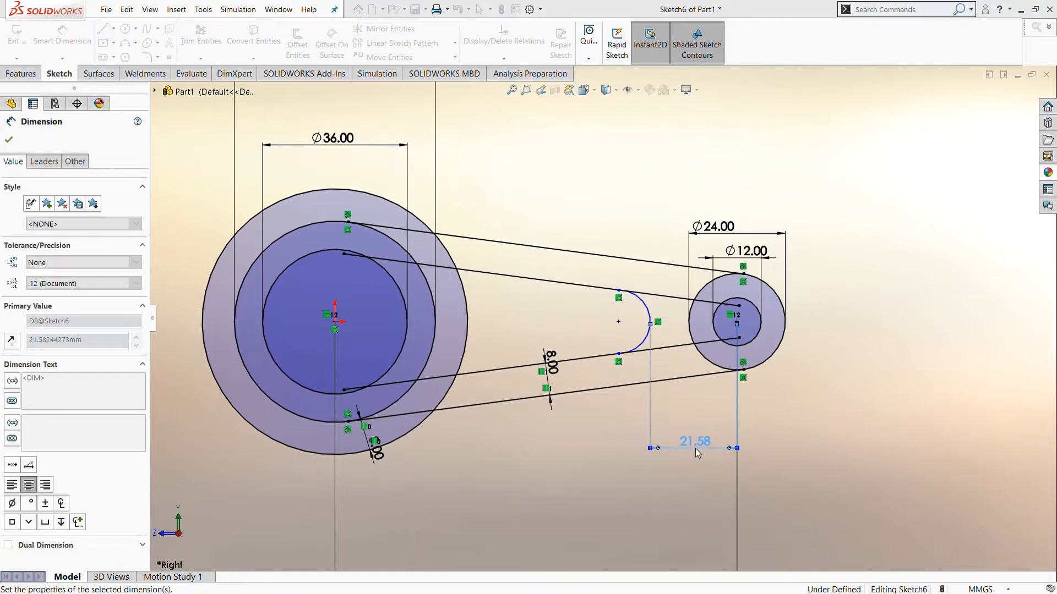
{"action": "type", "text": "20.00mm"}
{"action": "key", "text": "Return"}
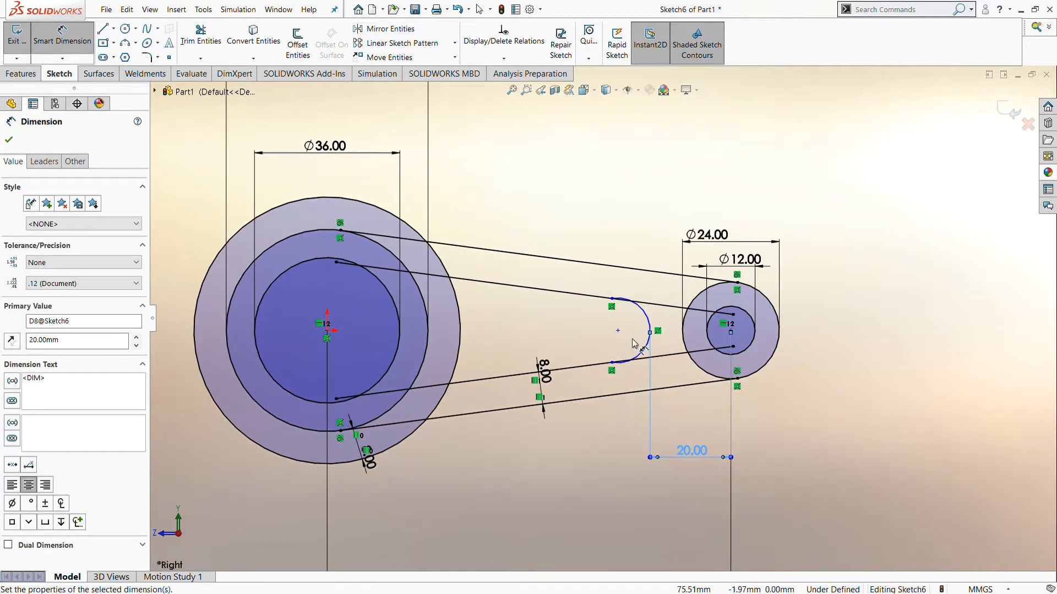
{"action": "scroll", "coordinate": [634, 344], "scroll_direction": "up", "scroll_amount": 1}
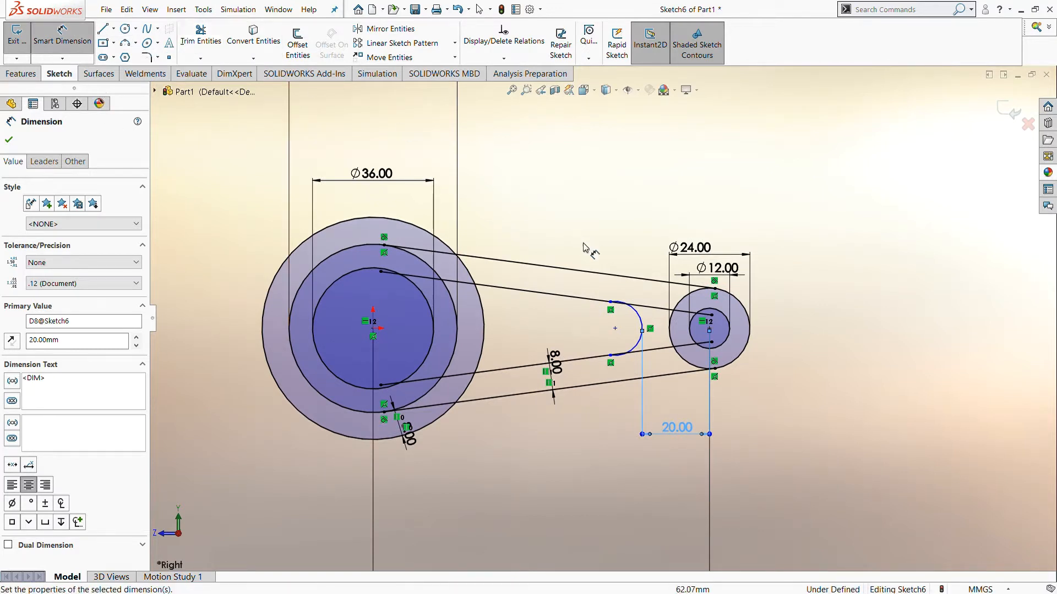
{"action": "scroll", "coordinate": [582, 242], "scroll_direction": "down", "scroll_amount": 1}
{"action": "left_click", "coordinate": [660, 353]}
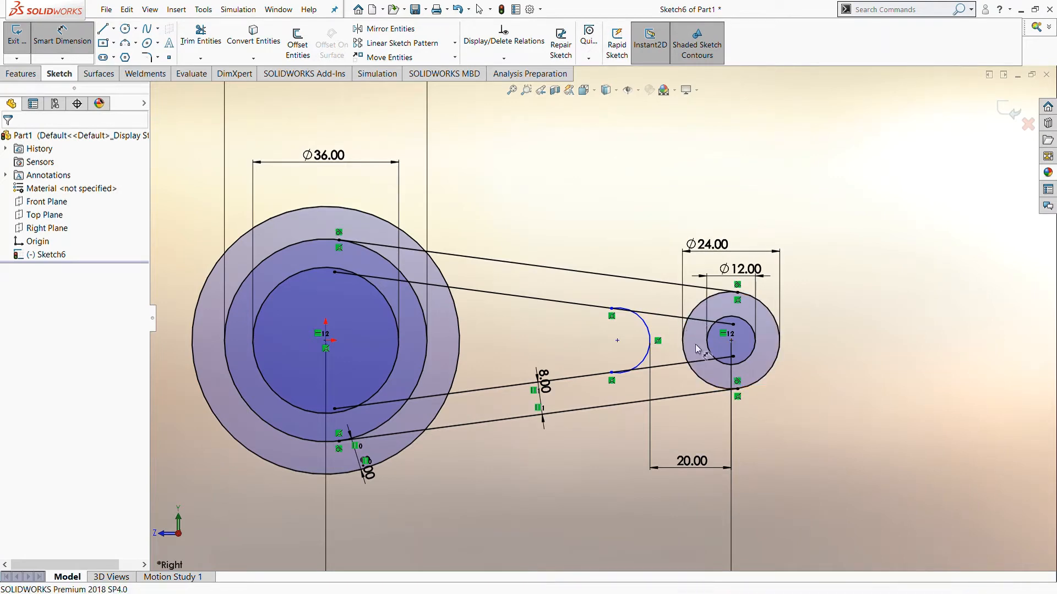
Step: Power-trim the circle and line segments between the two ends, leaving the outer link outline, both bores and the inner pocket
{"action": "left_click", "coordinate": [202, 40]}
{"action": "left_click_drag", "start_coordinate": [673, 306], "coordinate": [688, 355]}
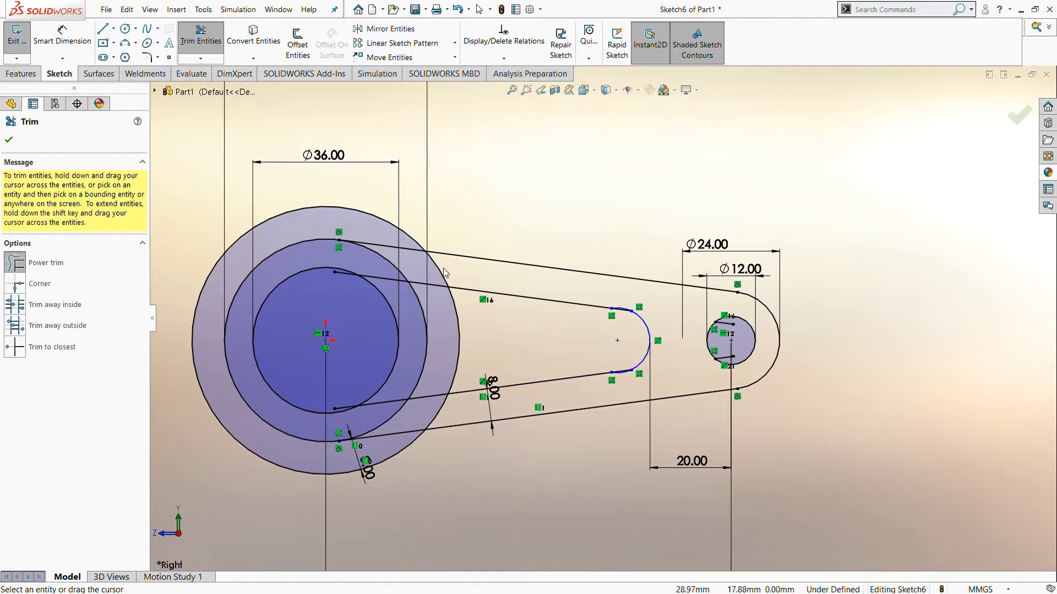
{"action": "mouse_move", "coordinate": [433, 393]}
{"action": "left_mouse_down"}
{"action": "mouse_move", "coordinate": [451, 275]}
{"action": "mouse_move", "coordinate": [443, 209]}
{"action": "mouse_move", "coordinate": [396, 231]}
{"action": "left_mouse_up"}
{"action": "mouse_move", "coordinate": [422, 277]}
{"action": "left_mouse_down"}
{"action": "mouse_move", "coordinate": [408, 295]}
{"action": "mouse_move", "coordinate": [431, 381]}
{"action": "left_mouse_up"}
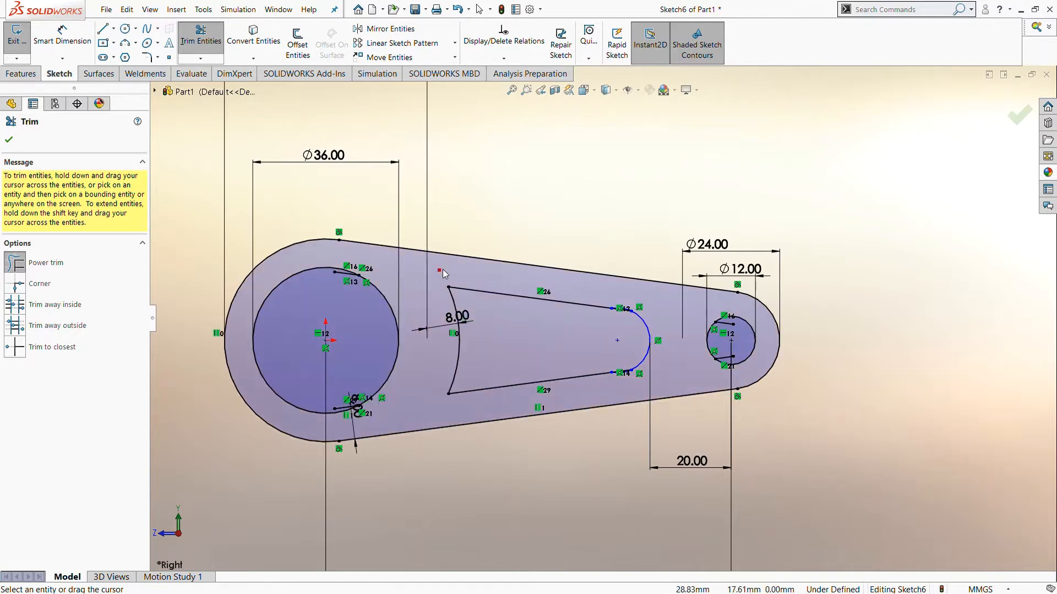
Step: Trim off the leftover stubs of the inner offset lines inside the small and large bore circles
{"action": "scroll", "coordinate": [643, 337], "scroll_direction": "down", "scroll_amount": 5}
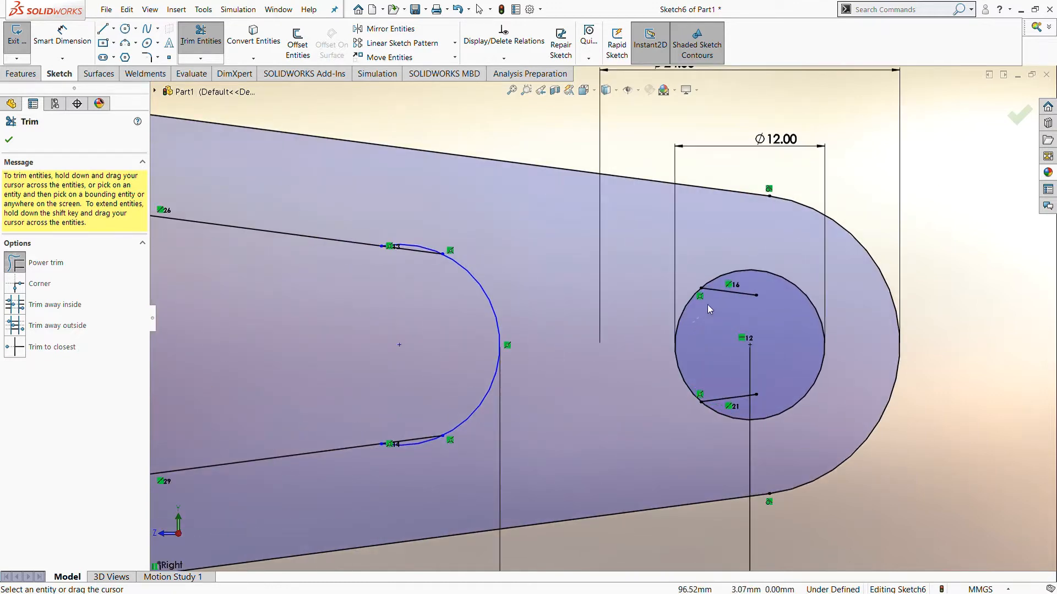
{"action": "scroll", "coordinate": [448, 329], "scroll_direction": "up", "scroll_amount": 6}
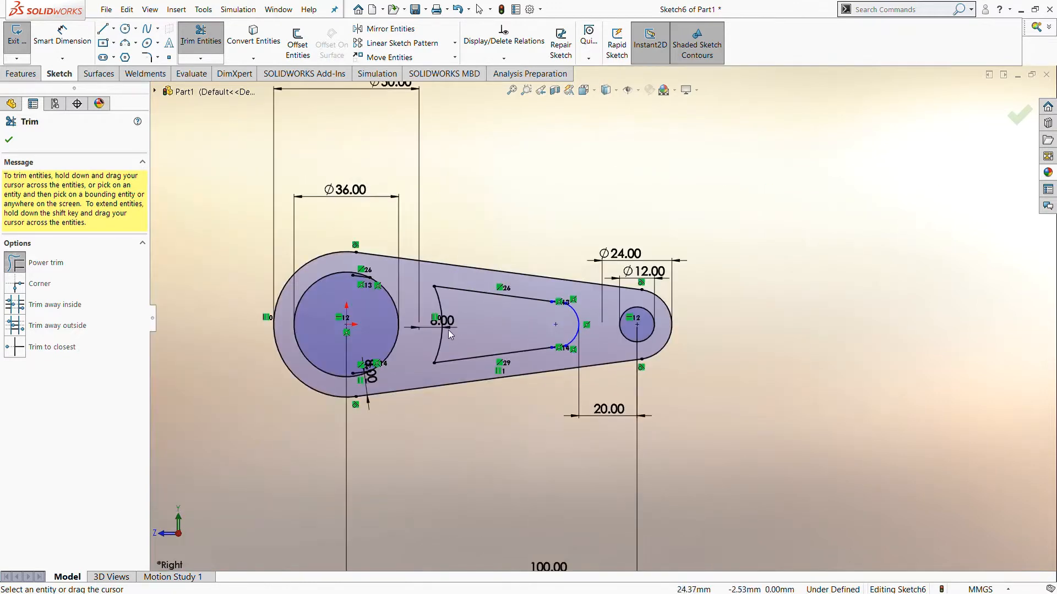
{"action": "scroll", "coordinate": [576, 342], "scroll_direction": "down", "scroll_amount": 3}
{"action": "scroll", "coordinate": [577, 342], "scroll_direction": "down", "scroll_amount": 3}
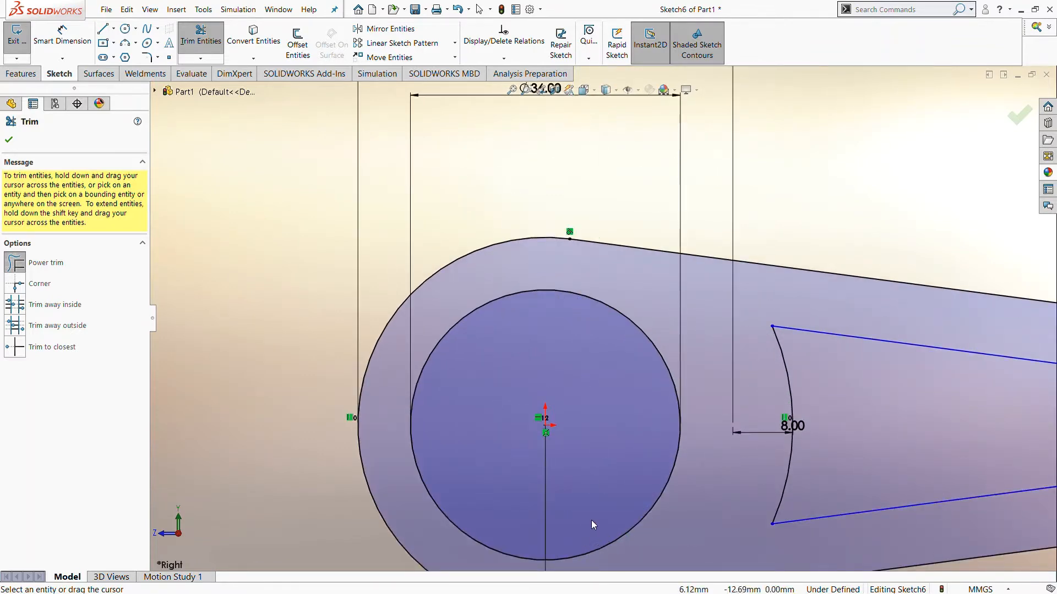
{"action": "scroll", "coordinate": [734, 431], "scroll_direction": "up", "scroll_amount": 5}
Step: Trim the short line overhangs where the pocket's upper and lower edges cross its end arc
{"action": "scroll", "coordinate": [686, 366], "scroll_direction": "down", "scroll_amount": 4}
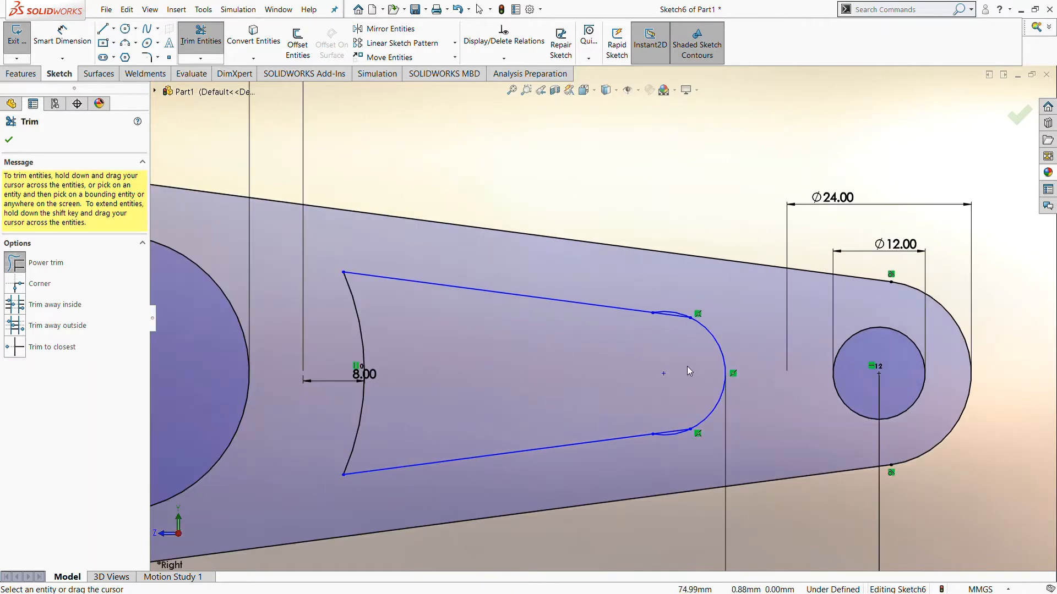
{"action": "scroll", "coordinate": [687, 365], "scroll_direction": "down", "scroll_amount": 2}
{"action": "left_click", "coordinate": [648, 286]}
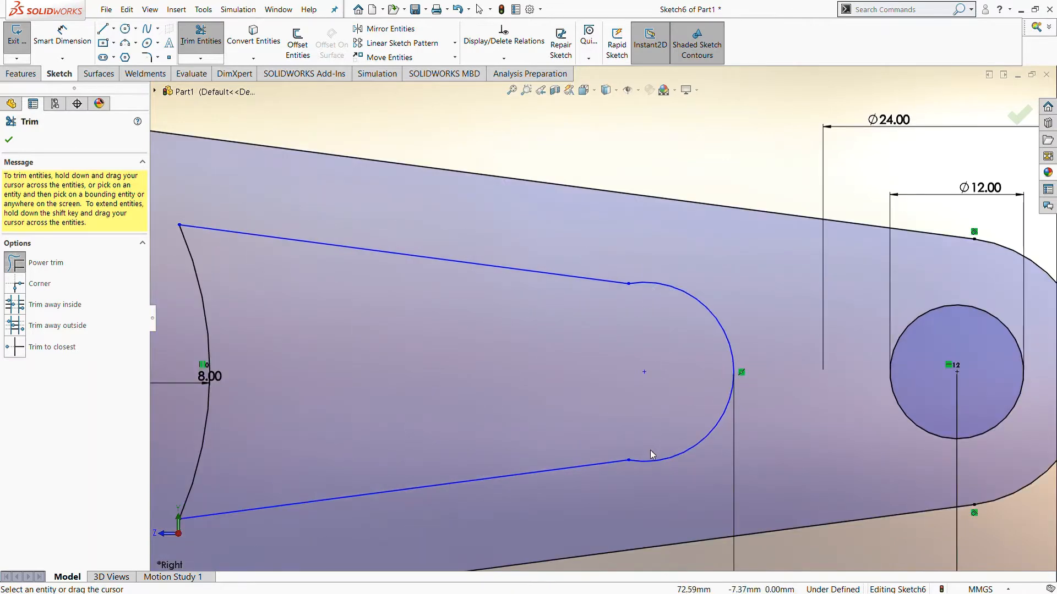
{"action": "left_click", "coordinate": [651, 453]}
{"action": "scroll", "coordinate": [649, 447], "scroll_direction": "up", "scroll_amount": 5}
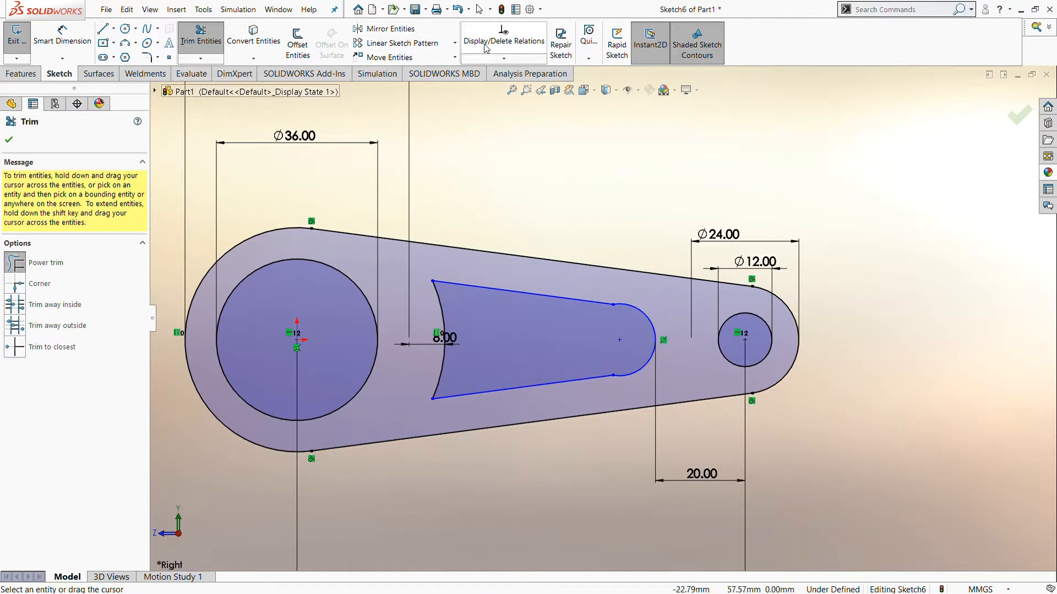
Step: Add a horizontal relation between the pocket end arc's centre and the small end's centre
{"action": "left_click", "coordinate": [503, 59]}
{"action": "left_click", "coordinate": [501, 87]}
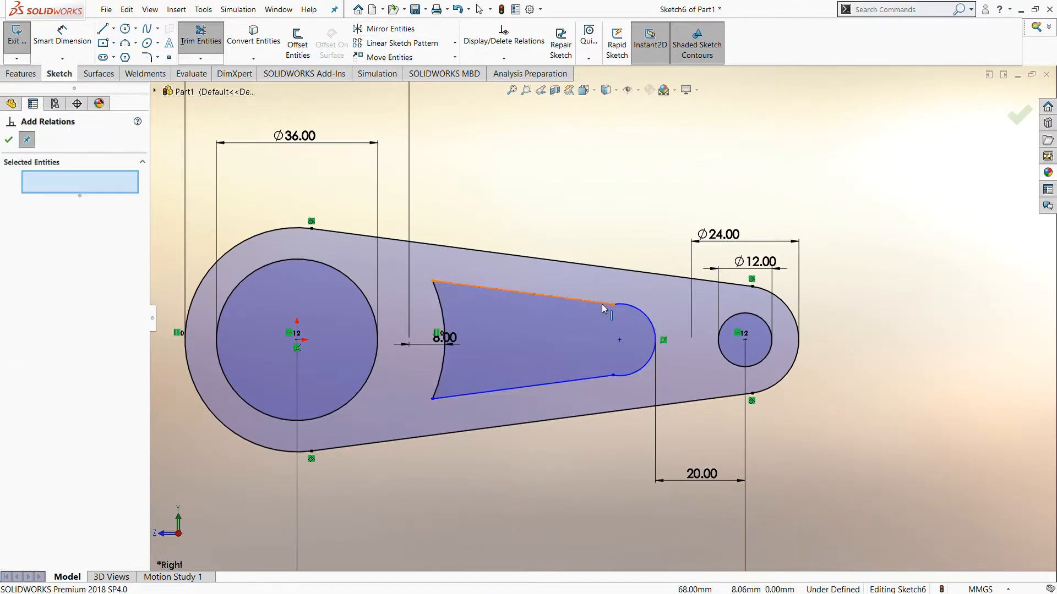
{"action": "left_click", "coordinate": [625, 345]}
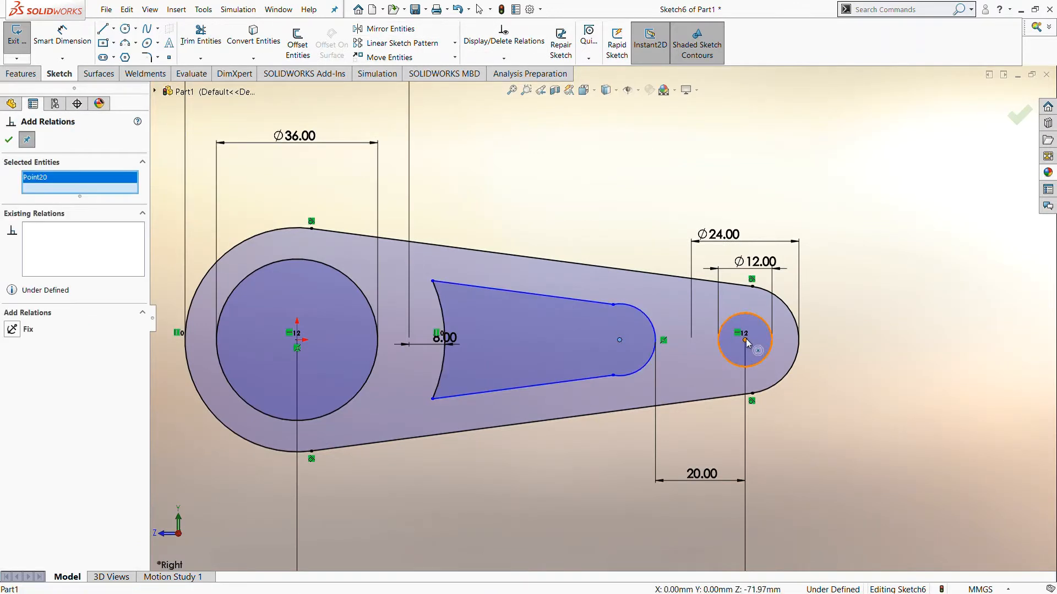
{"action": "left_click", "coordinate": [745, 341]}
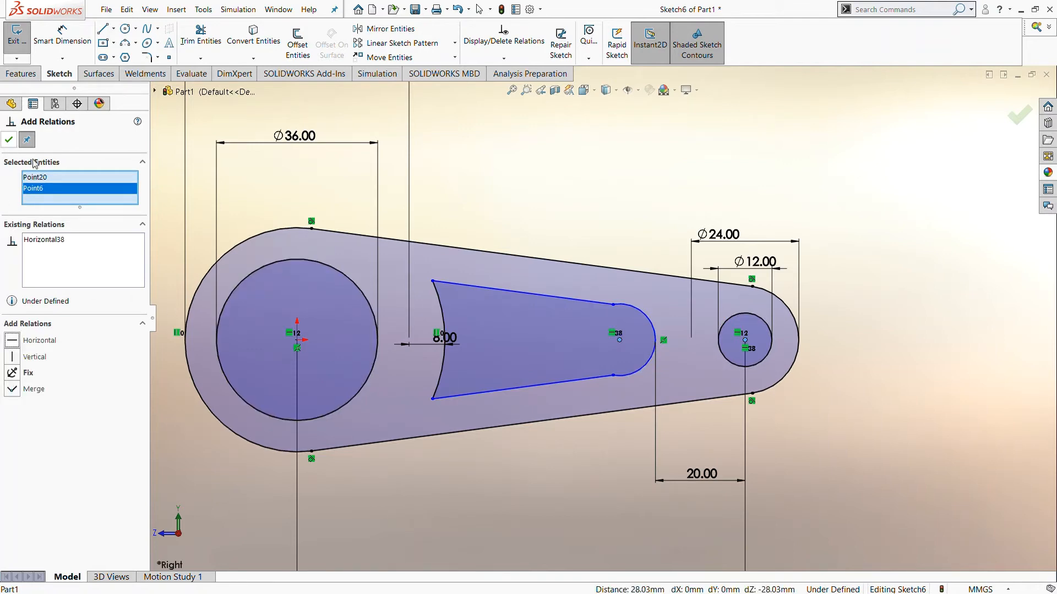
Step: Make the pocket's upper edge line tangent to its end arc
{"action": "left_click", "coordinate": [606, 303]}
{"action": "left_click", "coordinate": [637, 312]}
{"action": "left_click", "coordinate": [12, 340]}
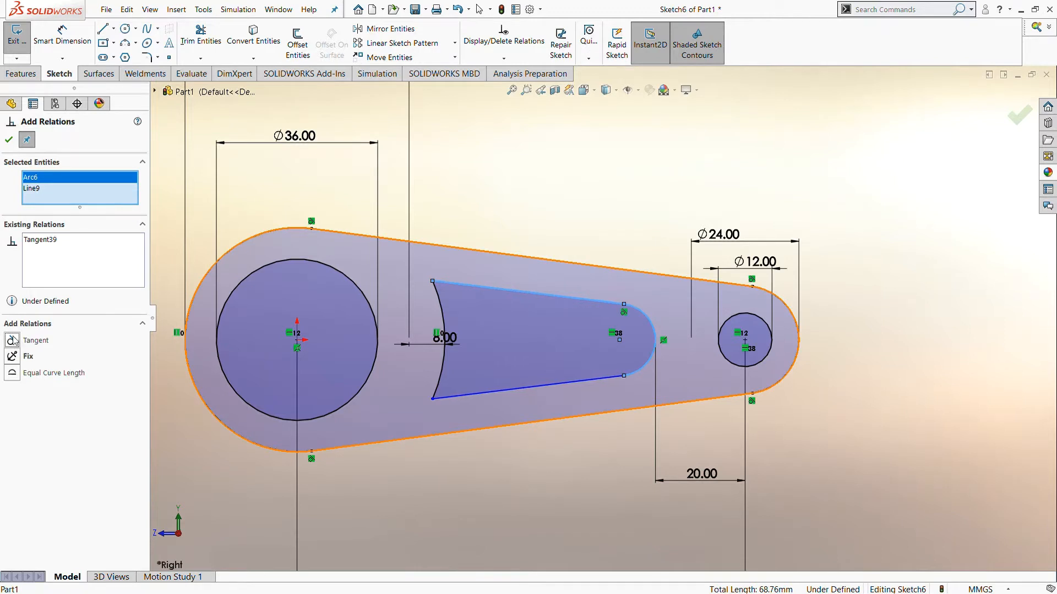
{"action": "left_click", "coordinate": [9, 141]}
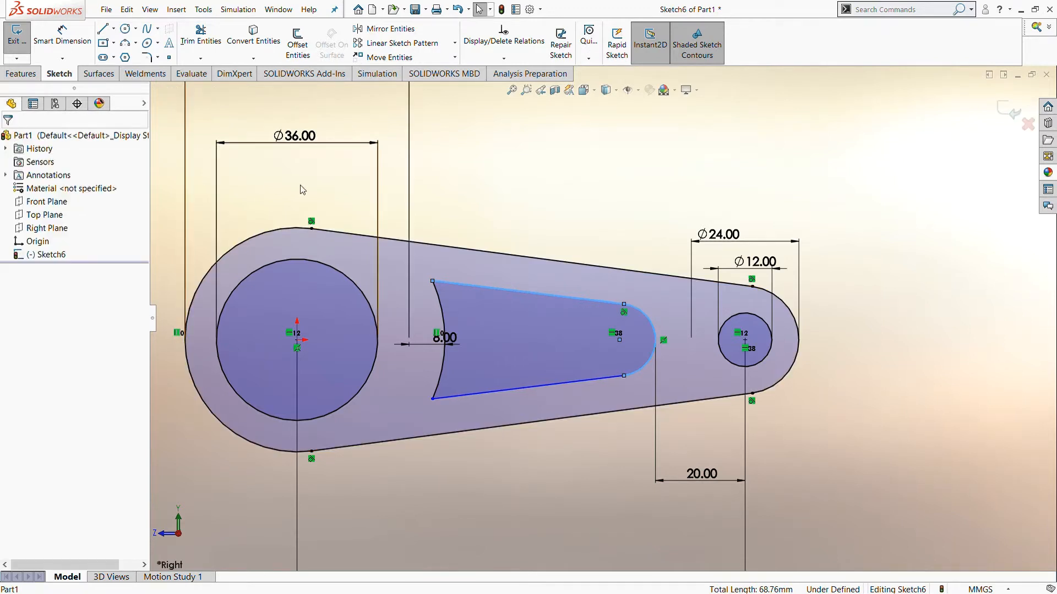
Step: Fillet both corners at the pocket's wide end with a 5 mm radius
{"action": "left_click", "coordinate": [147, 56]}
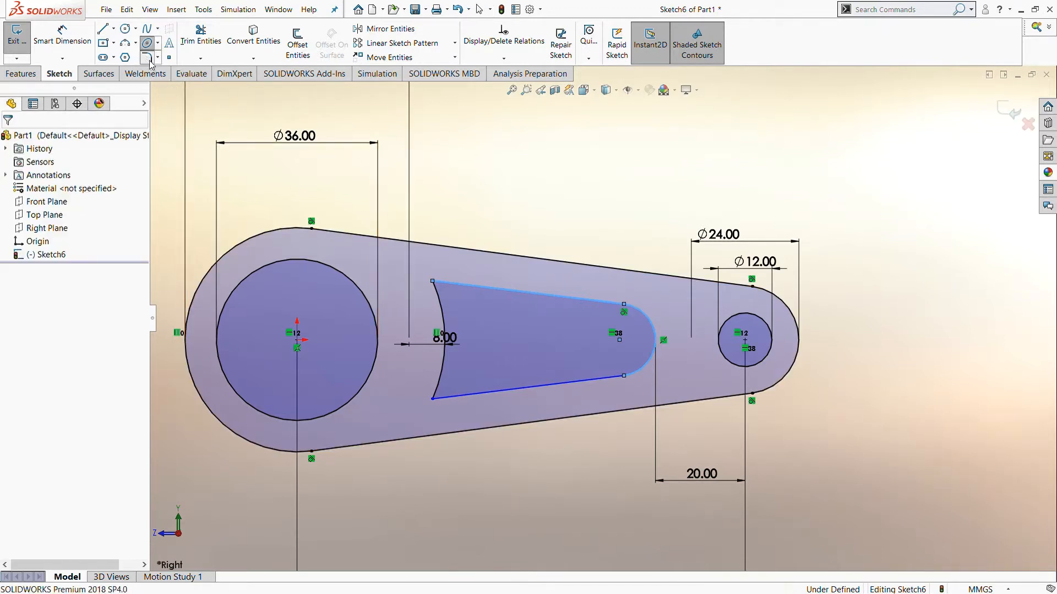
{"action": "left_click", "coordinate": [442, 306]}
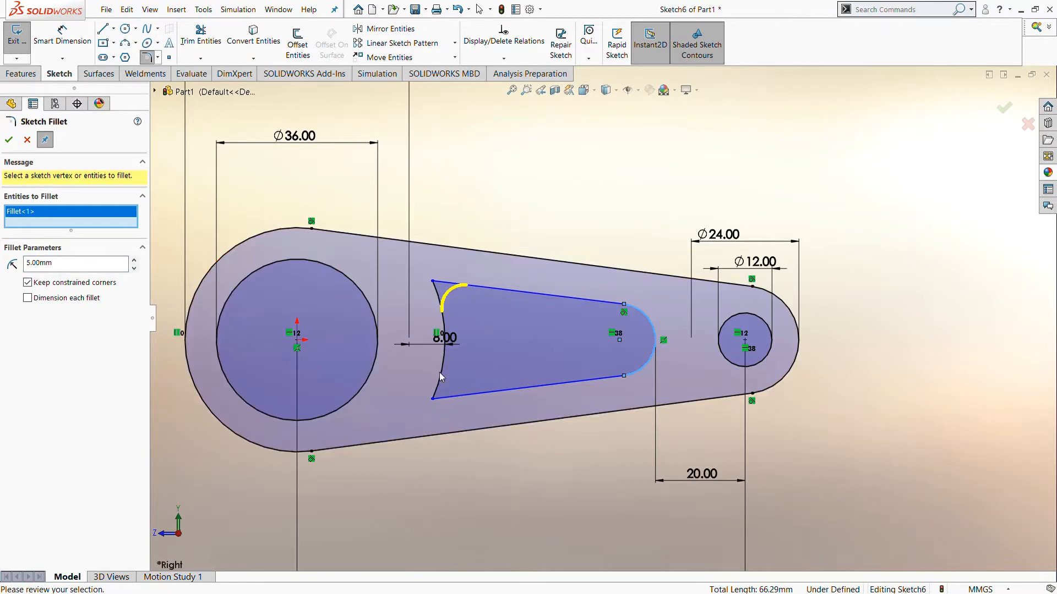
{"action": "left_click", "coordinate": [440, 377]}
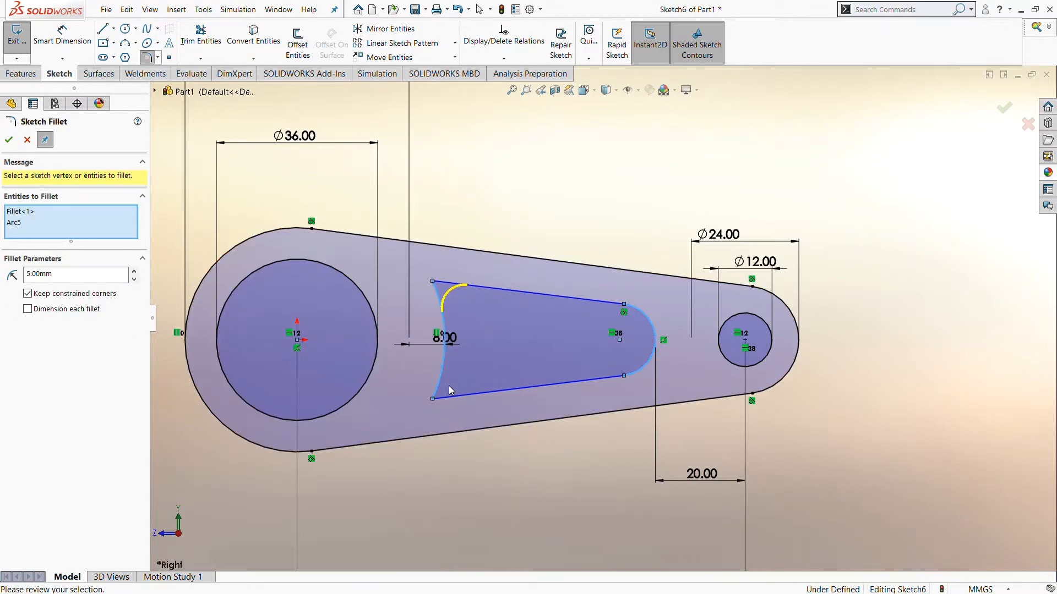
{"action": "left_click", "coordinate": [10, 140]}
{"action": "scroll", "coordinate": [466, 208], "scroll_direction": "up", "scroll_amount": 1}
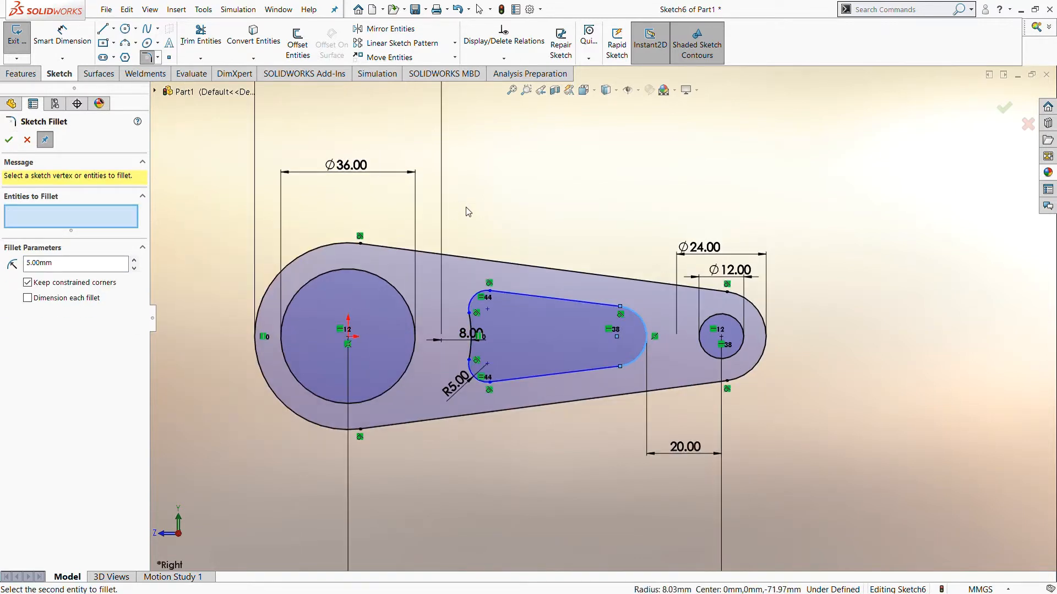
{"action": "scroll", "coordinate": [432, 273], "scroll_direction": "down", "scroll_amount": 1}
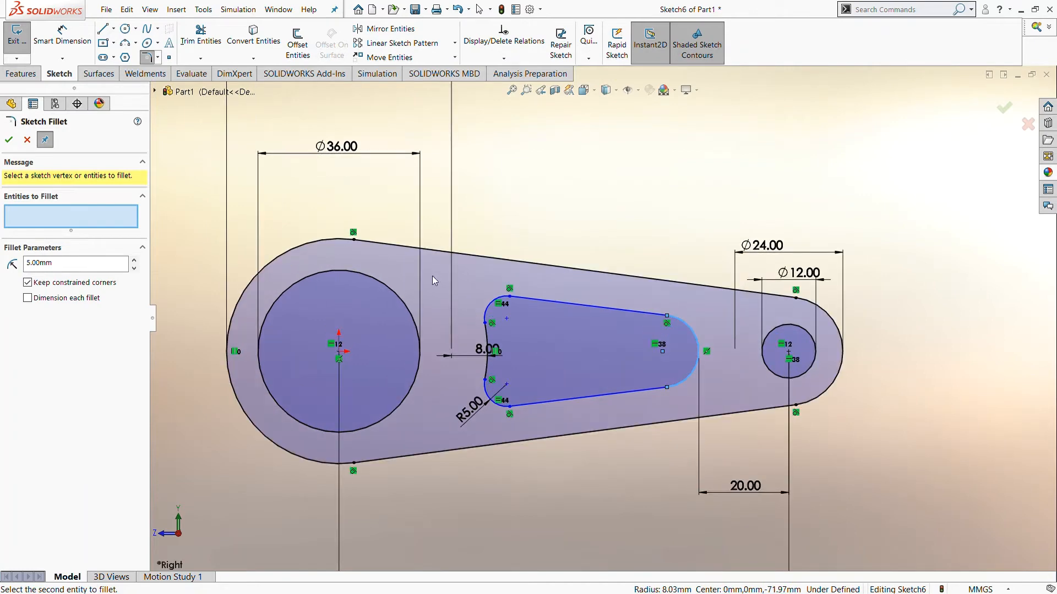
Step: Draw a line about 11.4 mm long from the origin, slanting up toward the pocket side at about 60°
{"action": "left_click", "coordinate": [103, 28]}
{"action": "left_click", "coordinate": [339, 345]}
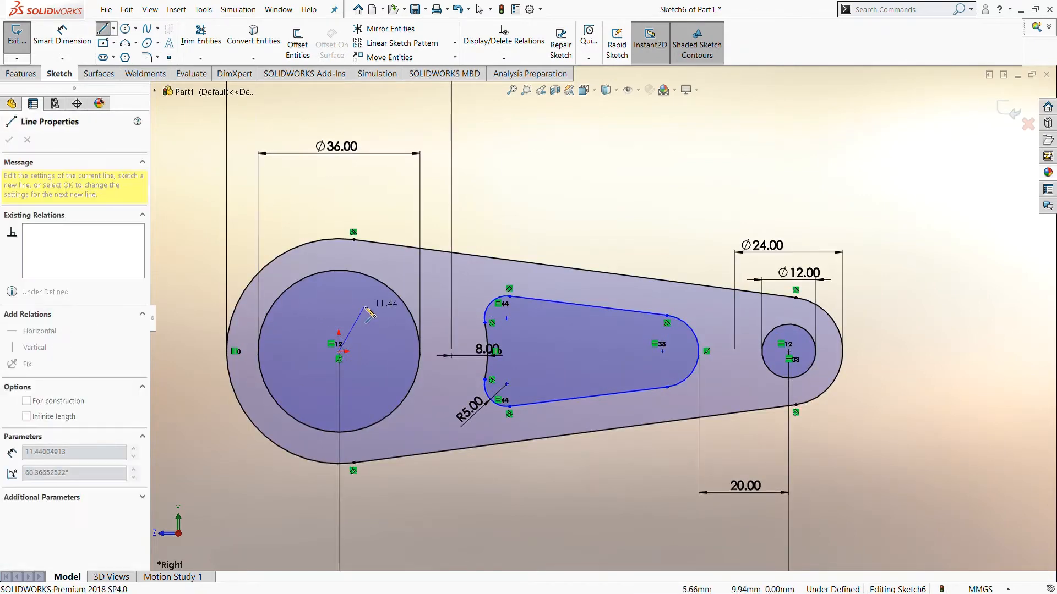
{"action": "left_click", "coordinate": [365, 306]}
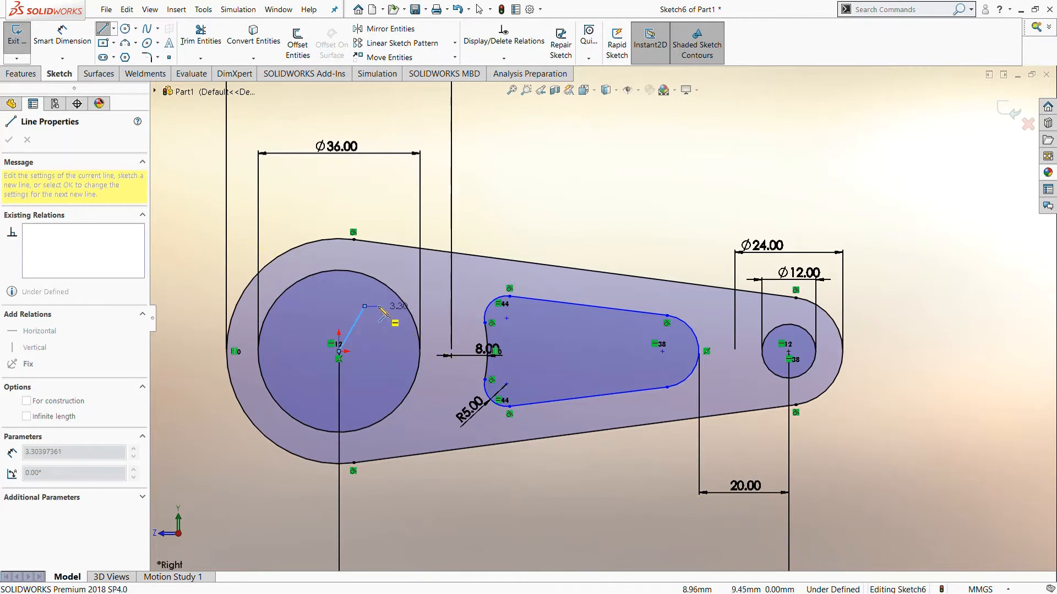
{"action": "key", "text": "Escape"}
Step: Draw a tilted four-sided keyway outline about 8 mm long, based at the slanted line's end and crossing the large bore circle
{"action": "left_click", "coordinate": [103, 29]}
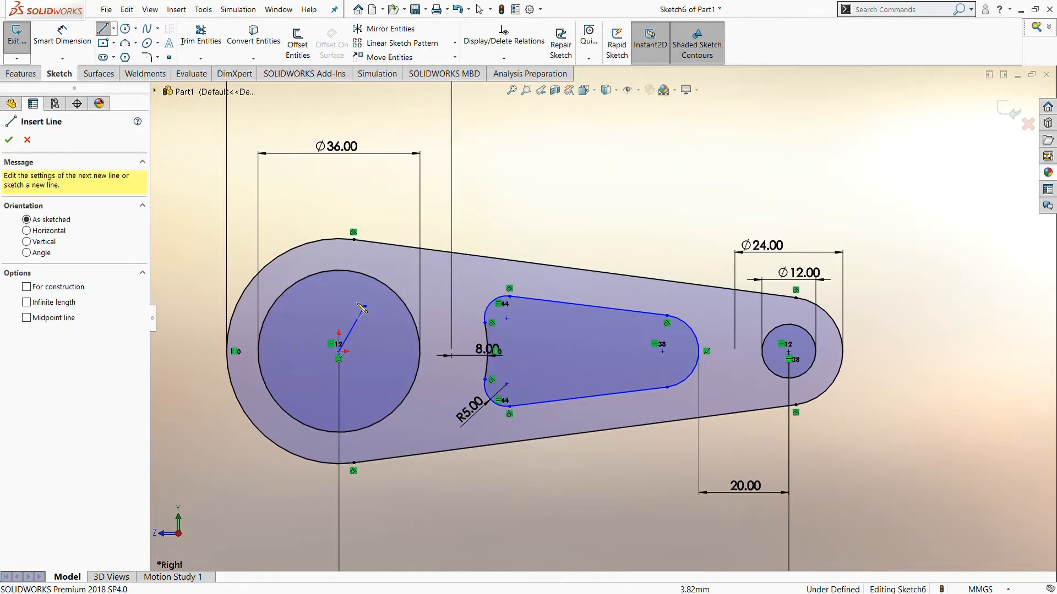
{"action": "left_click", "coordinate": [363, 306]}
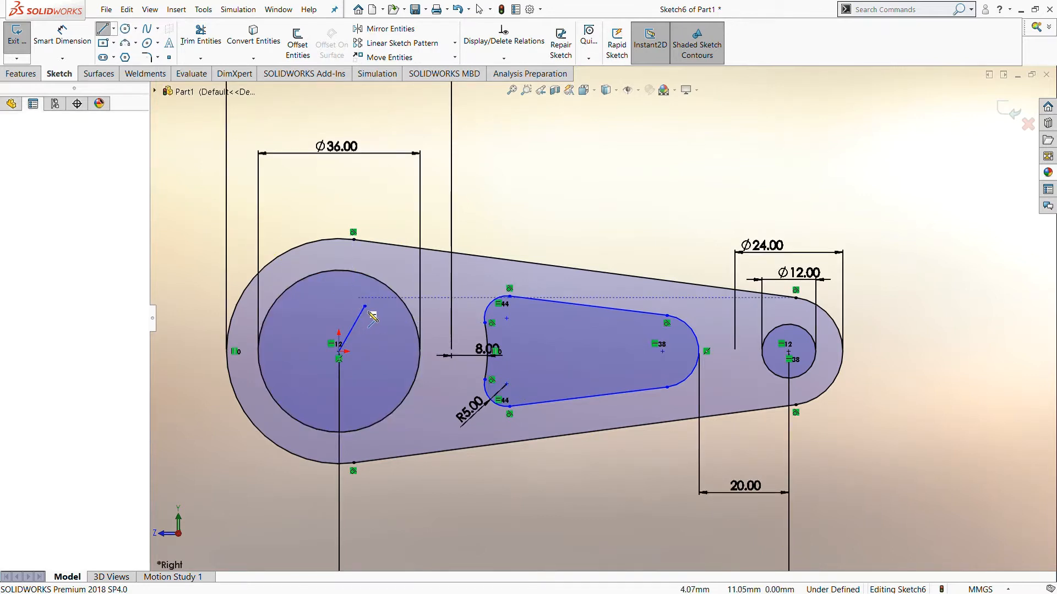
{"action": "left_click", "coordinate": [374, 316]}
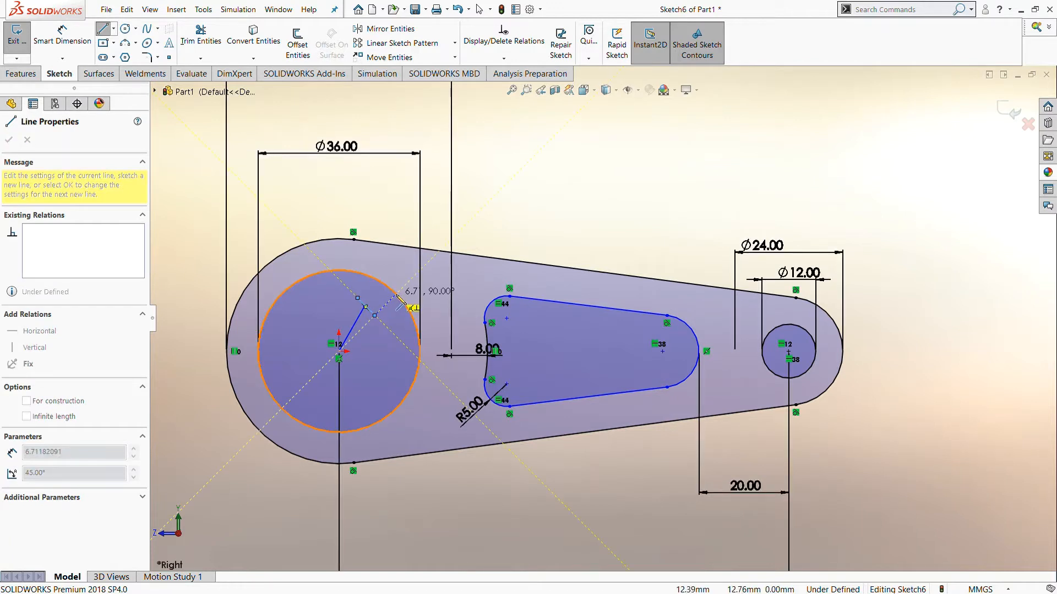
{"action": "left_click", "coordinate": [379, 269]}
{"action": "left_click", "coordinate": [358, 298]}
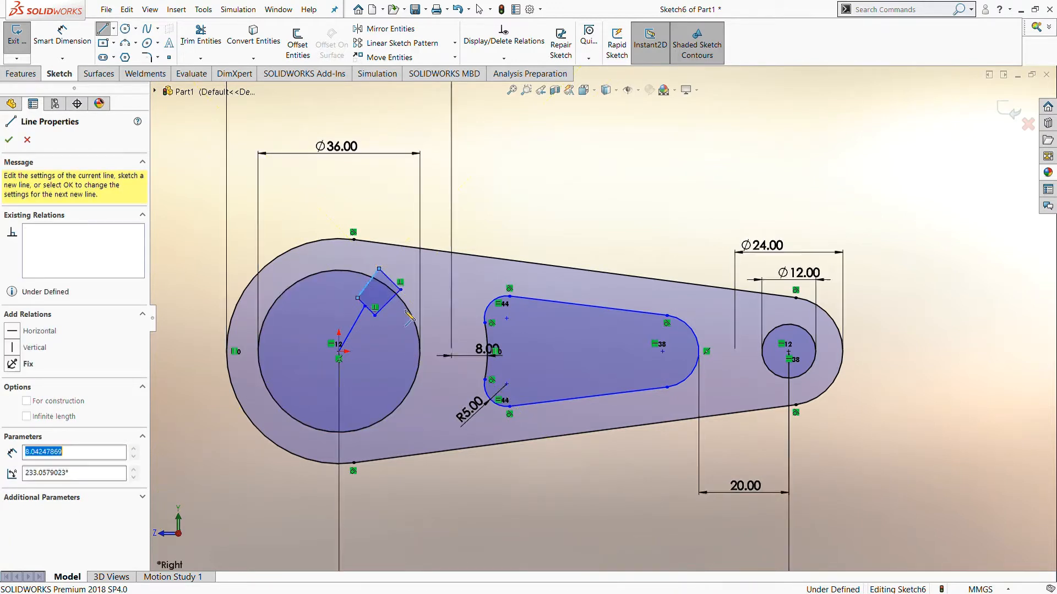
Step: Add a midpoint relation between the slanted line's free end and the keyway outline's inner edge
{"action": "key", "text": "Escape"}
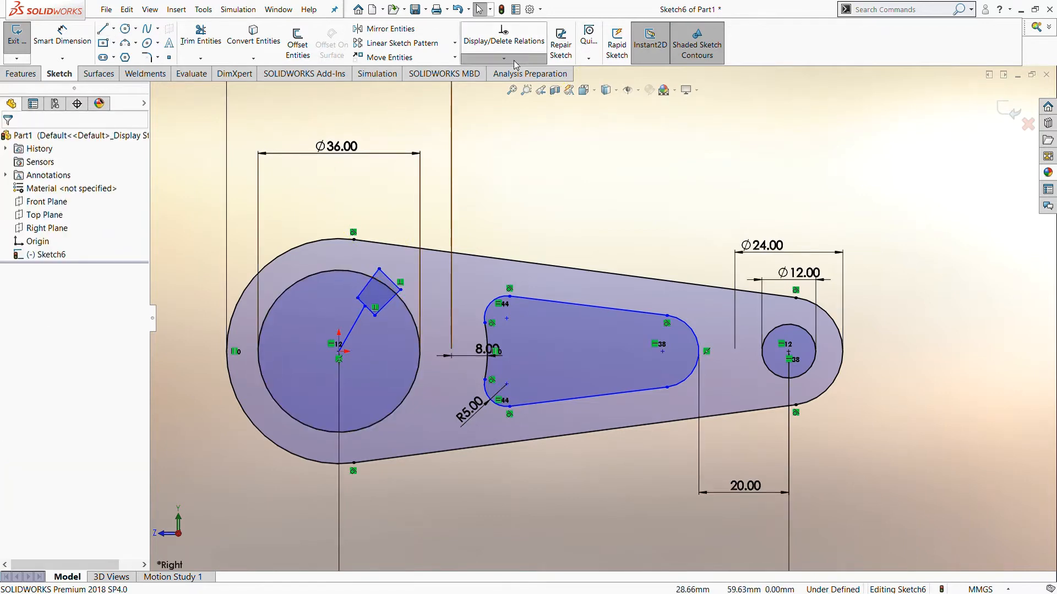
{"action": "left_click", "coordinate": [514, 61]}
{"action": "left_click", "coordinate": [513, 85]}
{"action": "scroll", "coordinate": [365, 310], "scroll_direction": "down", "scroll_amount": 4}
{"action": "left_click", "coordinate": [413, 276]}
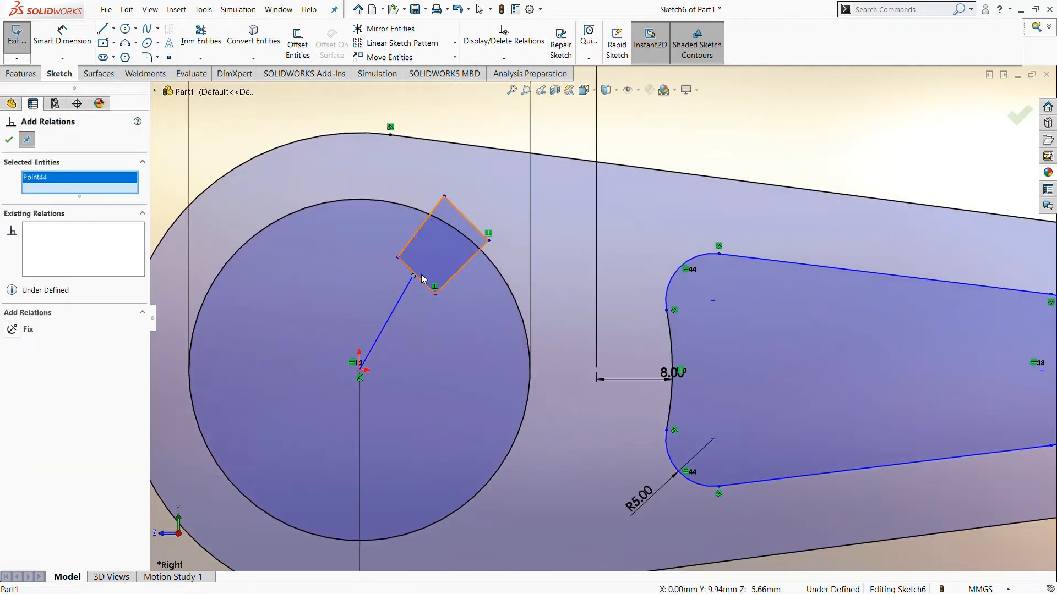
{"action": "left_click", "coordinate": [422, 279]}
{"action": "left_click", "coordinate": [38, 341]}
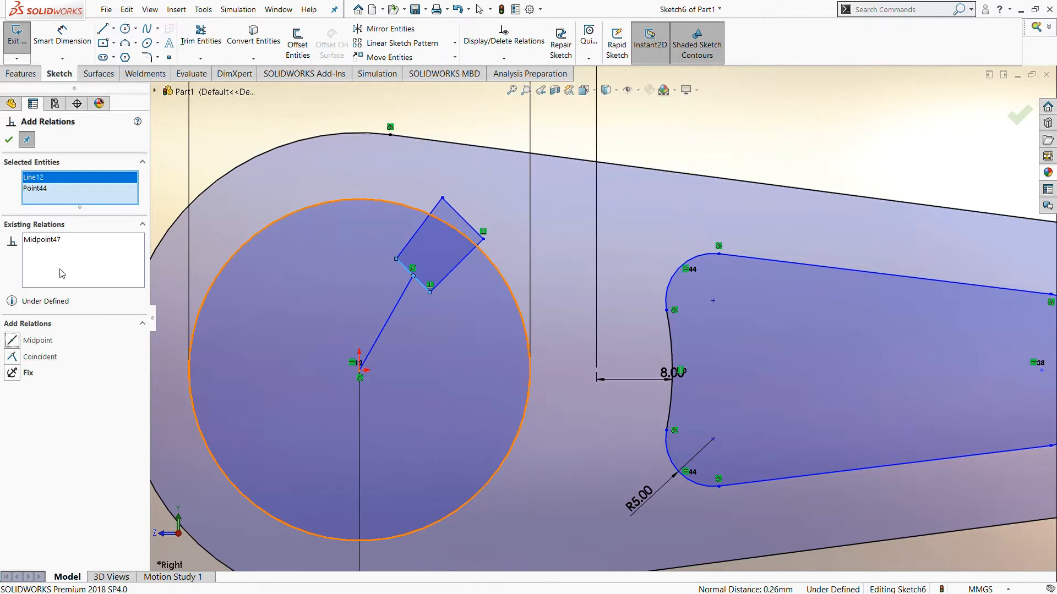
Step: Dimension the keyway's inner edge and set its length to 10 mm
{"action": "left_click", "coordinate": [62, 44]}
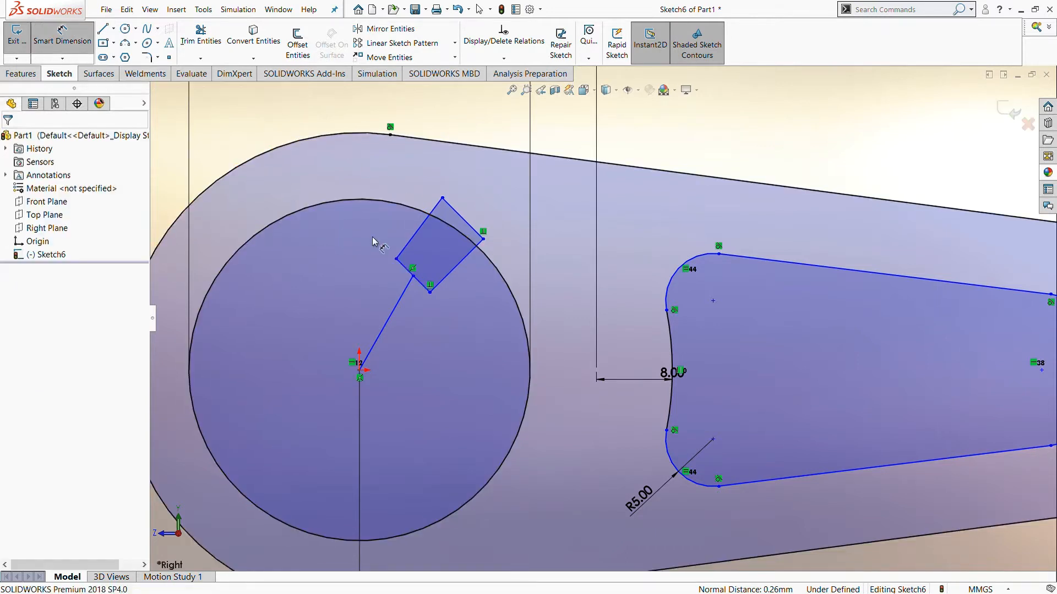
{"action": "left_click", "coordinate": [484, 217]}
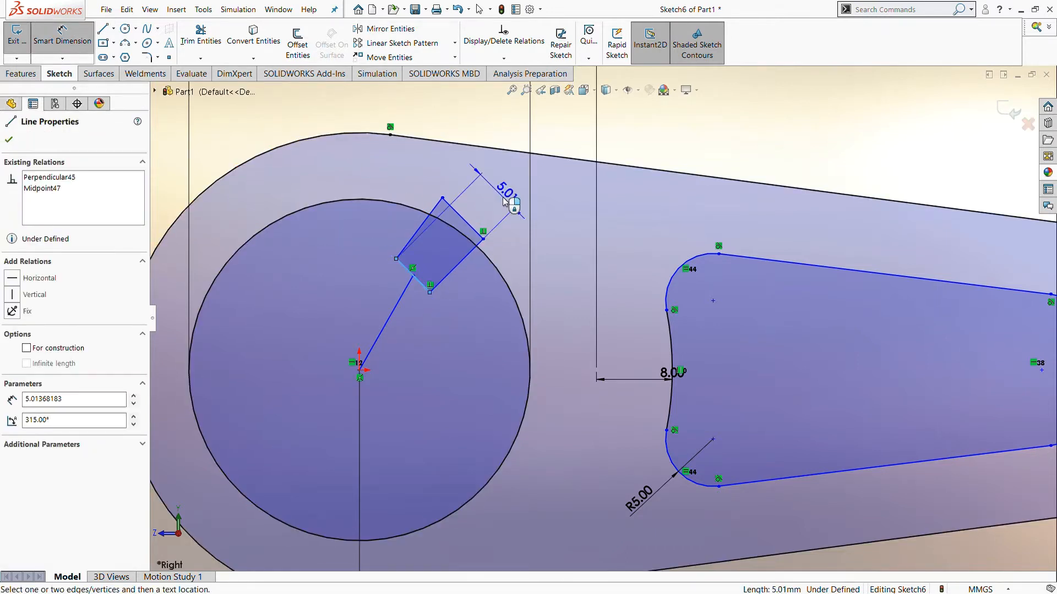
{"action": "left_click", "coordinate": [509, 203]}
{"action": "type", "text": "10"}
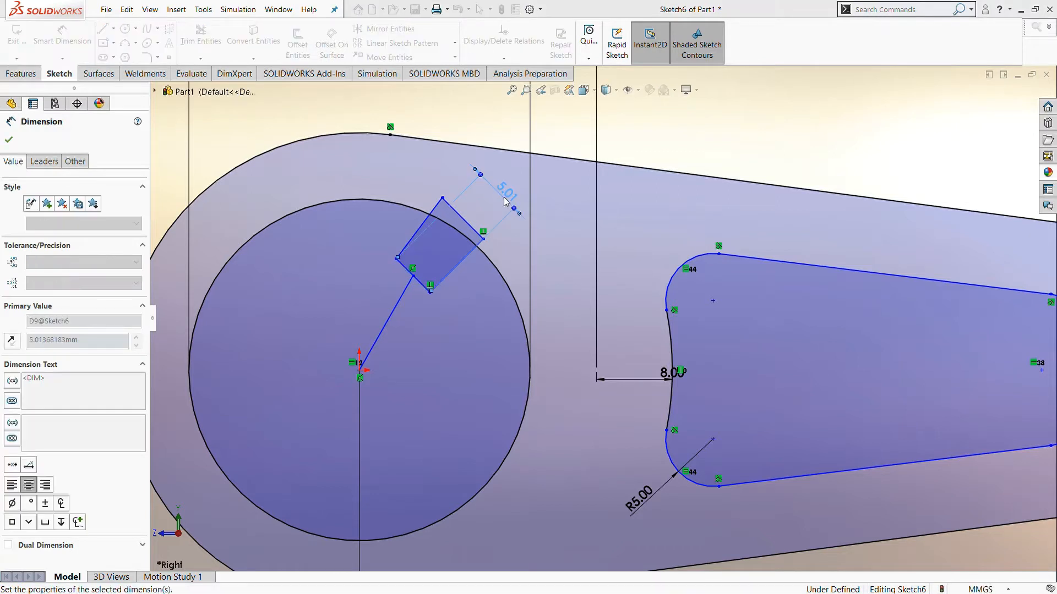
{"action": "key", "text": "Return"}
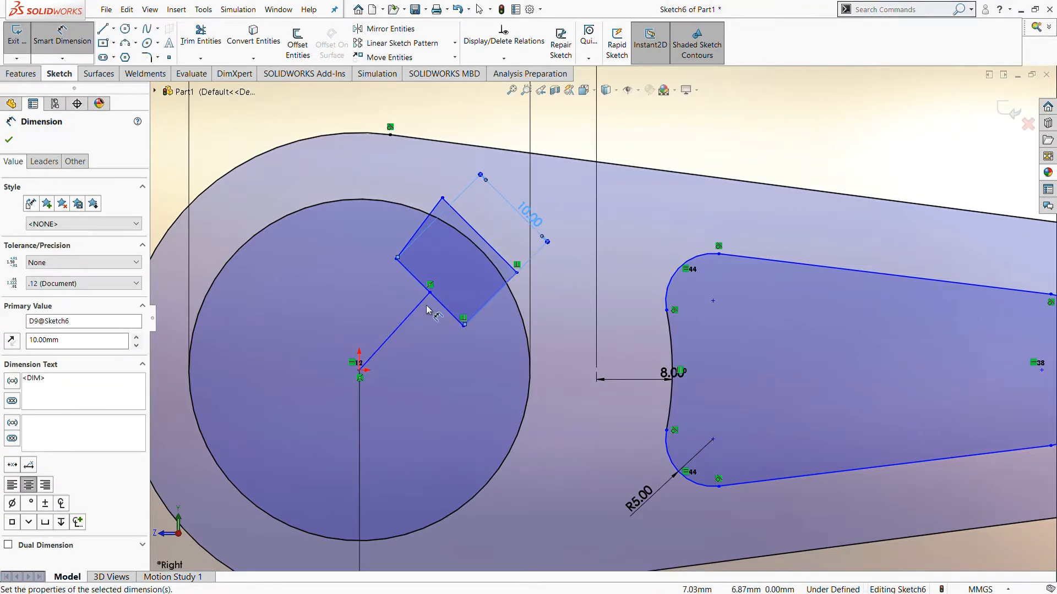
{"action": "key", "text": "Escape"}
{"action": "key", "text": "Escape"}
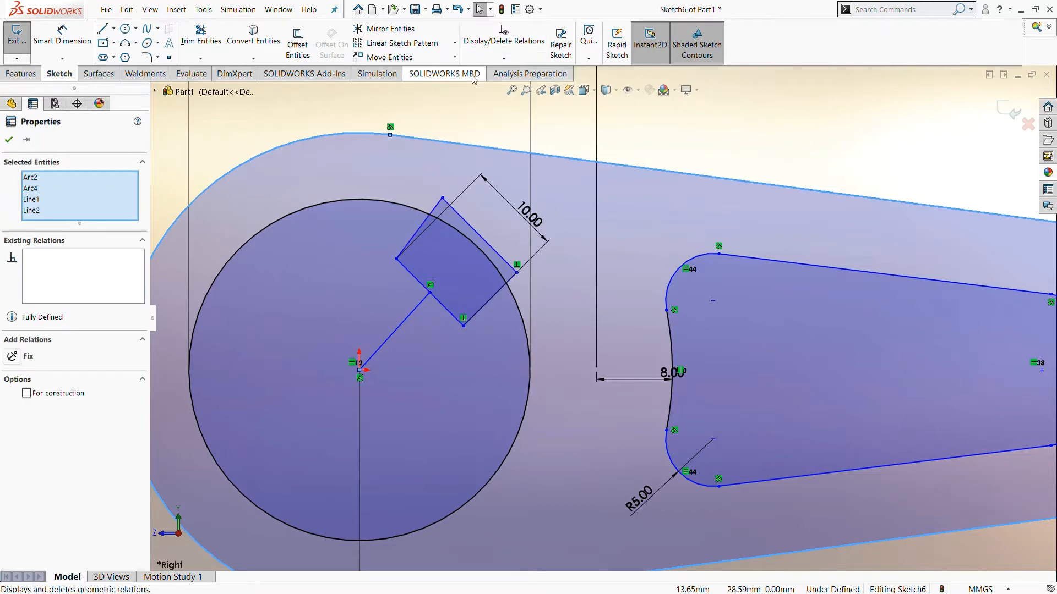
Step: Move the keyway's upper outer corner slightly inward so the upper side edge runs nearly parallel to the opposite side
{"action": "key", "text": "Escape"}
{"action": "left_click", "coordinate": [443, 200]}
{"action": "mouse_move", "coordinate": [443, 198]}
{"action": "left_mouse_down"}
{"action": "mouse_move", "coordinate": [451, 214]}
{"action": "mouse_move", "coordinate": [450, 206]}
{"action": "left_mouse_up"}
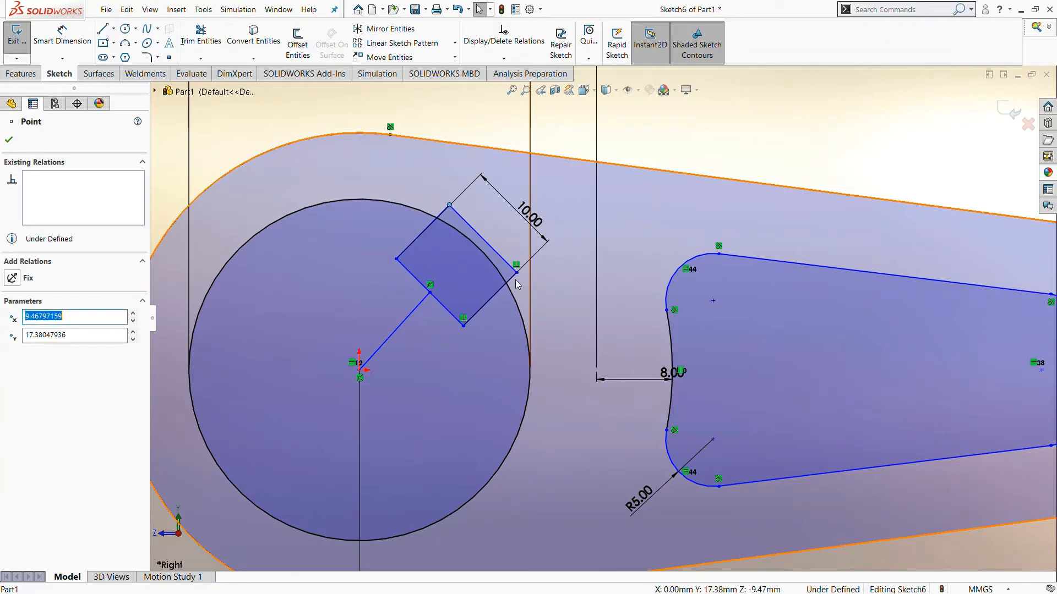
{"action": "key", "text": "Escape"}
Step: Dimension the distance from the large bore's centre to the keyway's outer edge as 22 mm
{"action": "scroll", "coordinate": [509, 295], "scroll_direction": "up", "scroll_amount": 2}
{"action": "left_click", "coordinate": [63, 37]}
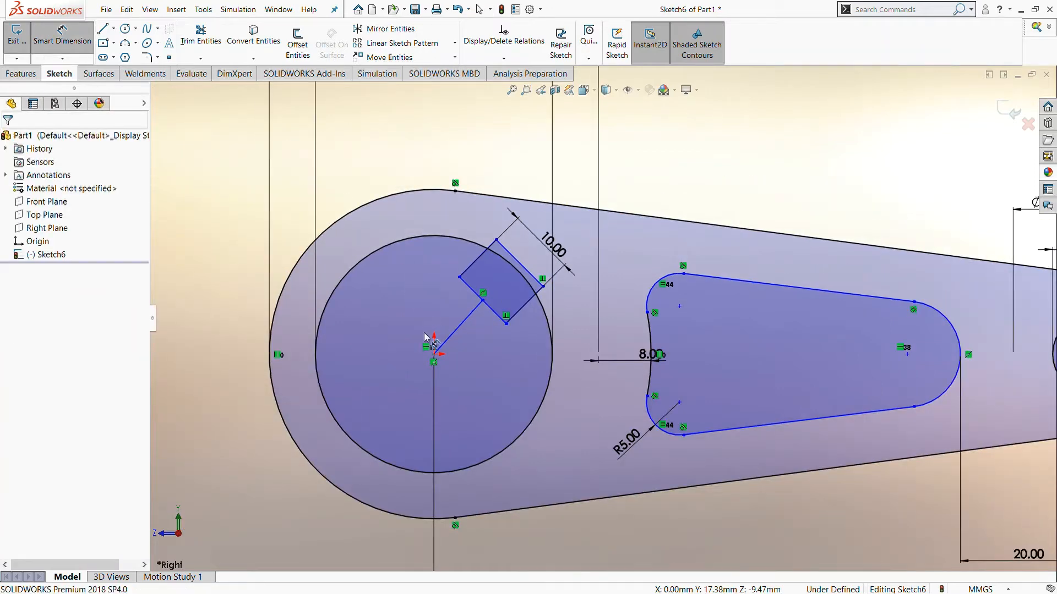
{"action": "left_click", "coordinate": [518, 261]}
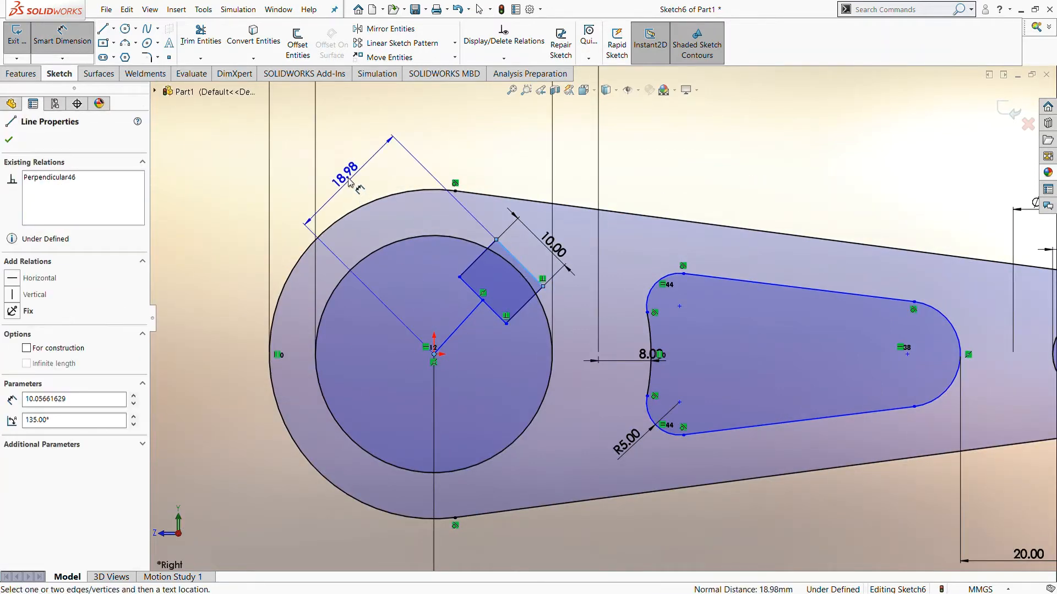
{"action": "left_click", "coordinate": [332, 160]}
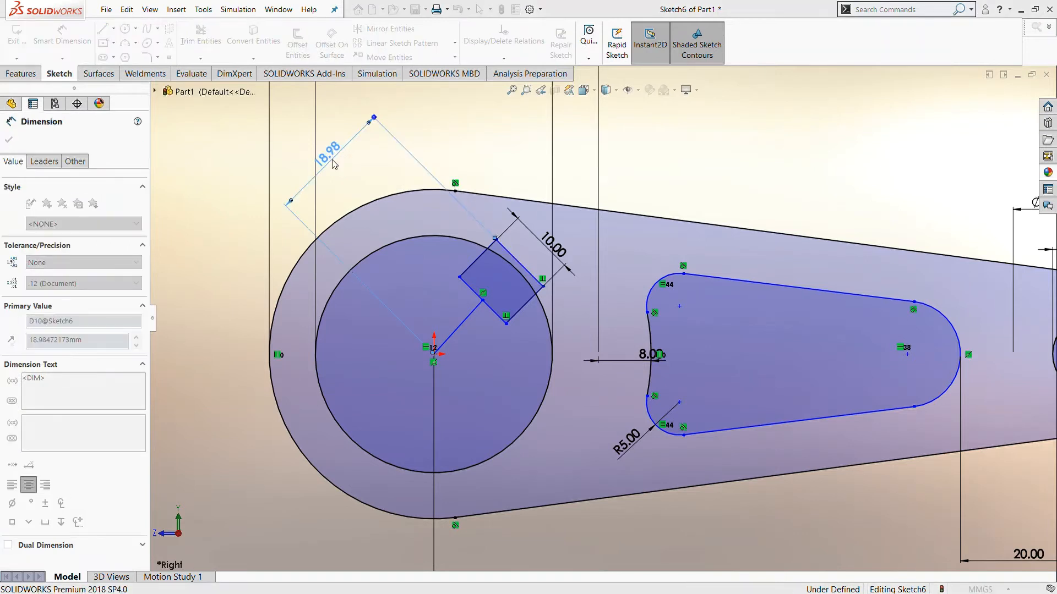
{"action": "type", "text": "22"}
{"action": "key", "text": "Return"}
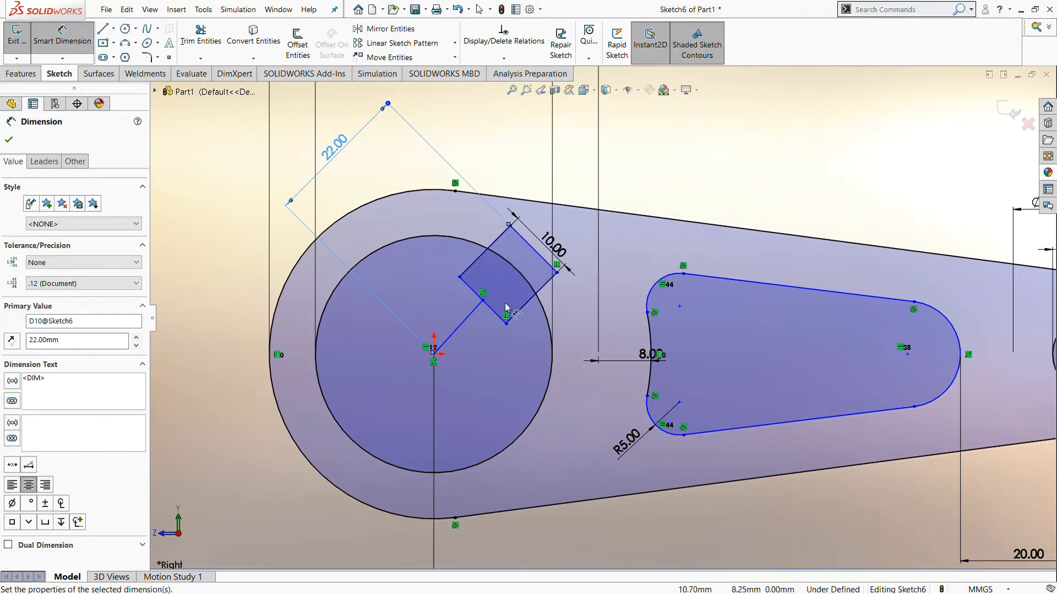
Step: Draw a short horizontal reference line from the origin toward the pocket, ending inside the large bore
{"action": "key", "text": "l"}
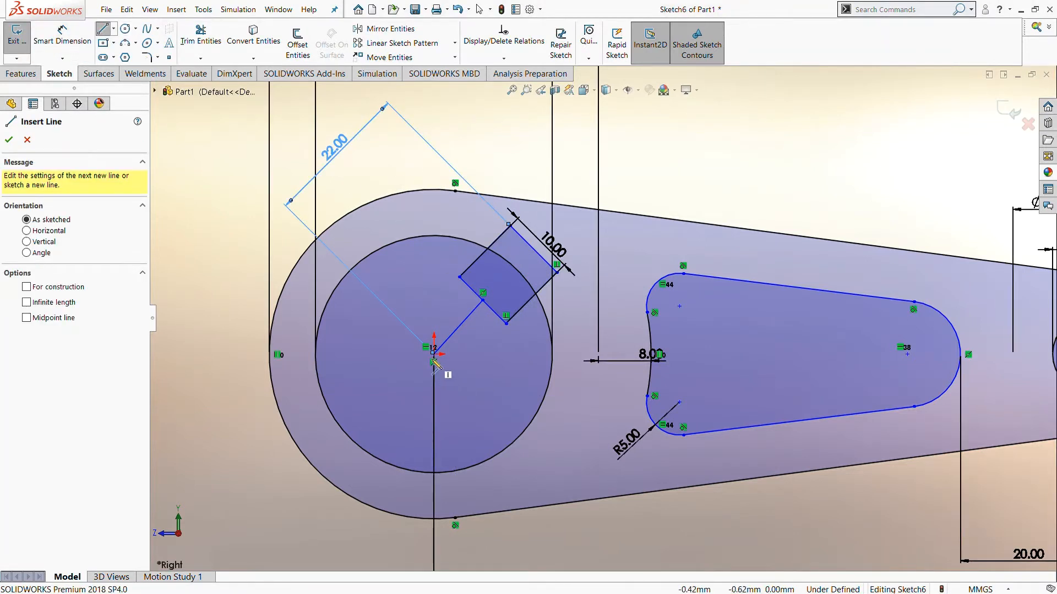
{"action": "left_click", "coordinate": [433, 354]}
{"action": "left_click", "coordinate": [510, 354]}
{"action": "key", "text": "Escape"}
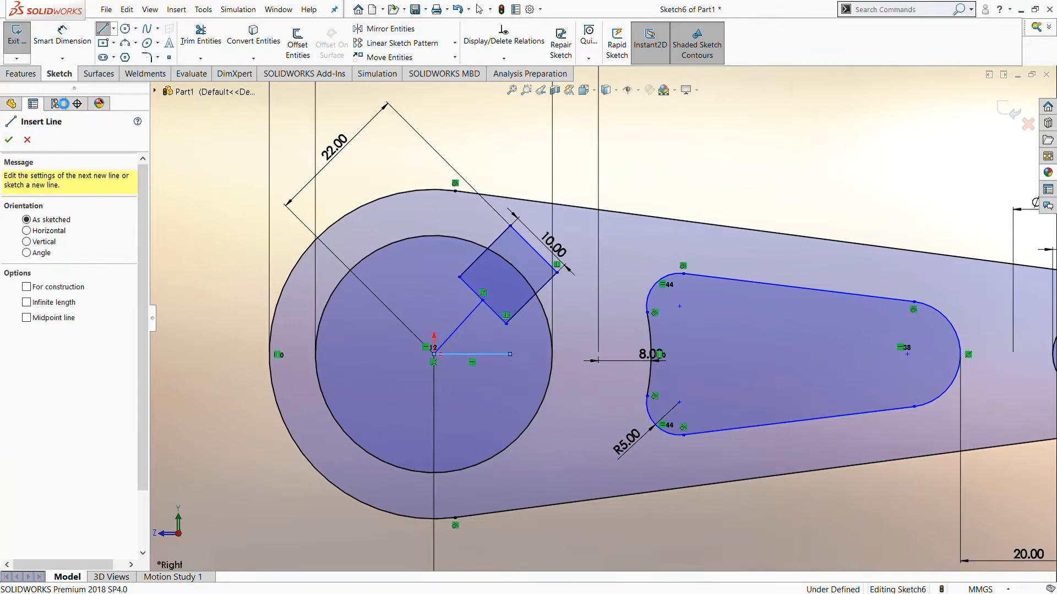
{"action": "key", "text": "Escape"}
Step: Set the angle between the horizontal reference line and the slanted line to 45°
{"action": "key", "text": "d"}
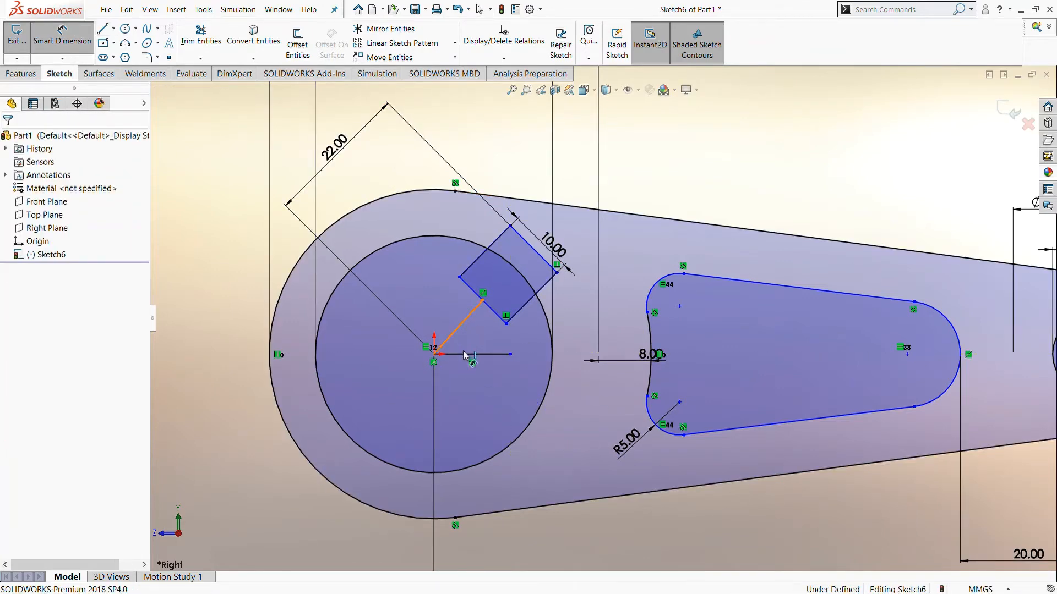
{"action": "left_click", "coordinate": [464, 355]}
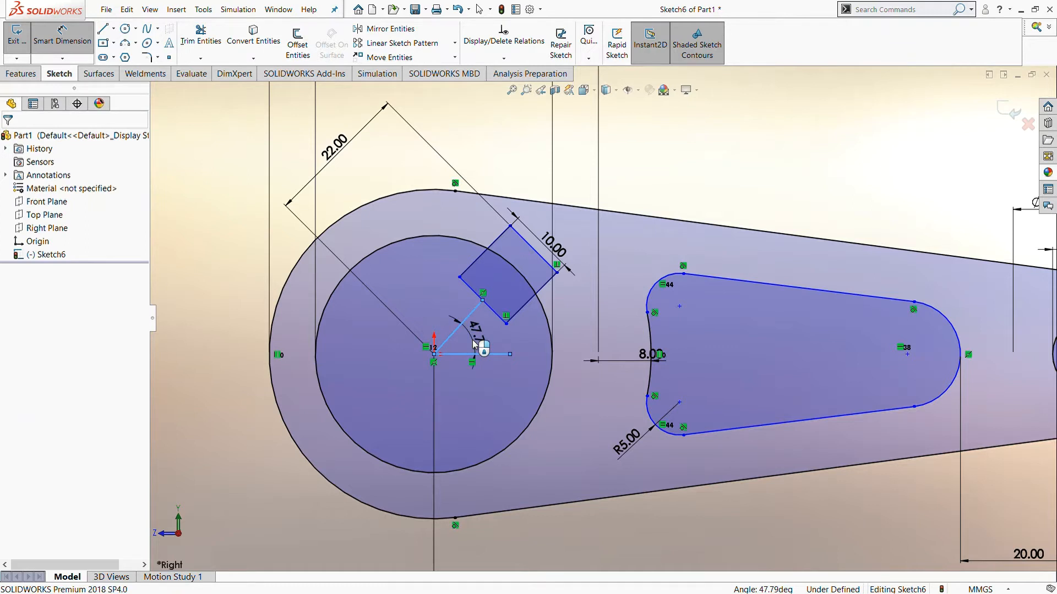
{"action": "left_click", "coordinate": [475, 344]}
{"action": "type", "text": "45"}
{"action": "key", "text": "Return"}
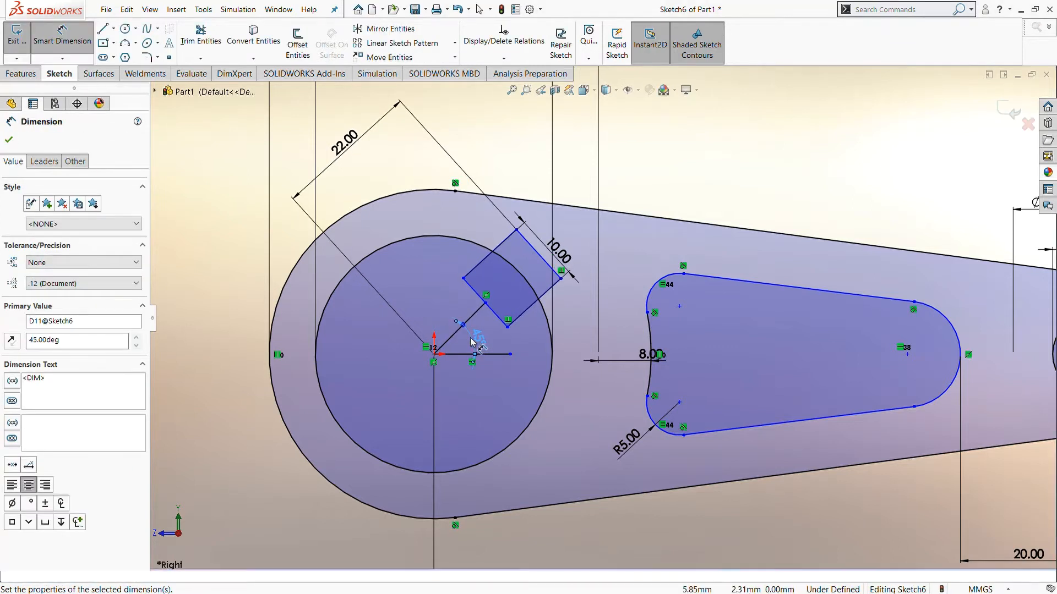
{"action": "key", "text": "Escape"}
Step: Trim the keyway lines inside the large bore, the bore arc across the keyway, and both reference lines from the origin
{"action": "left_click", "coordinate": [201, 38]}
{"action": "scroll", "coordinate": [386, 245], "scroll_direction": "down", "scroll_amount": 2}
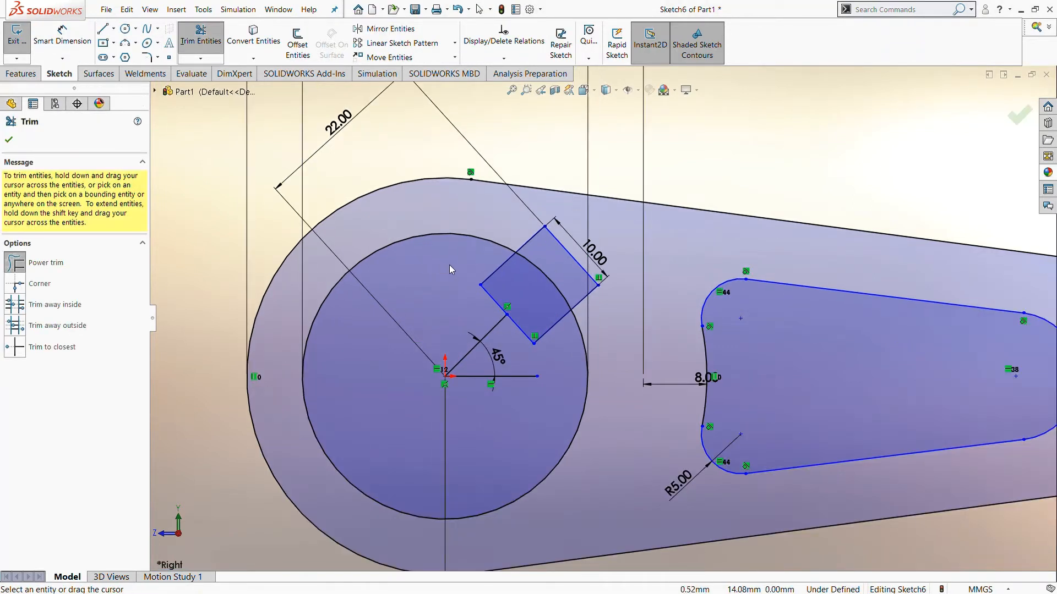
{"action": "left_click_drag", "start_coordinate": [497, 271], "coordinate": [540, 266]}
{"action": "left_click_drag", "start_coordinate": [525, 374], "coordinate": [492, 323]}
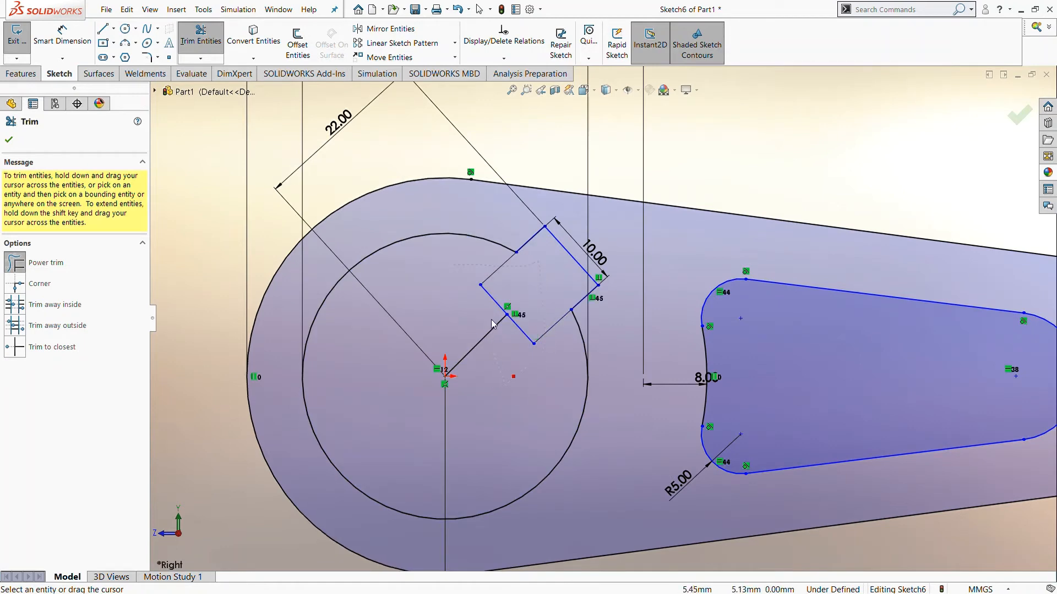
{"action": "scroll", "coordinate": [506, 337], "scroll_direction": "up", "scroll_amount": 5}
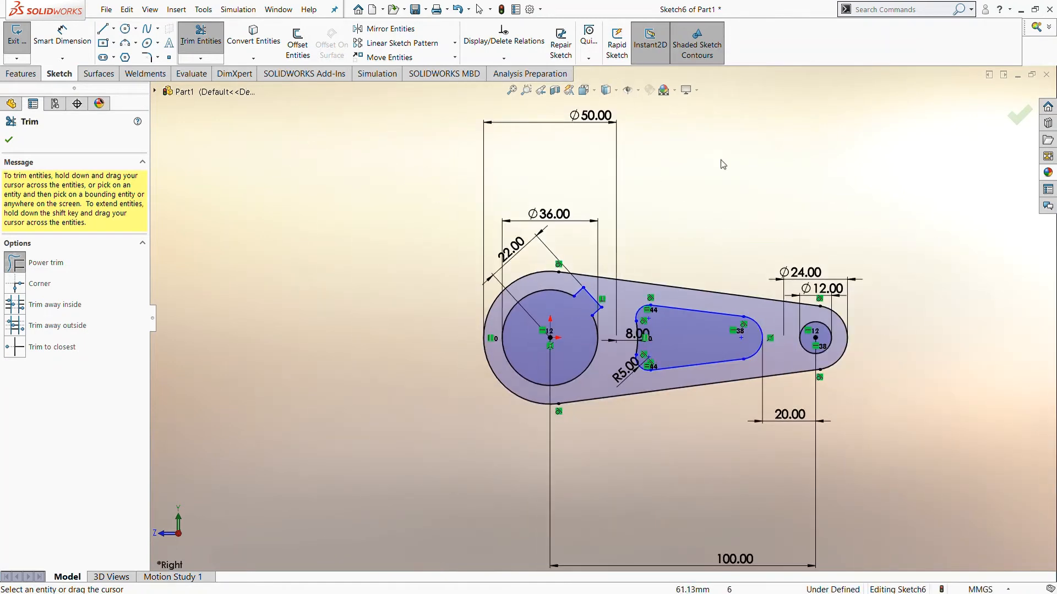
{"action": "left_click", "coordinate": [1016, 114]}
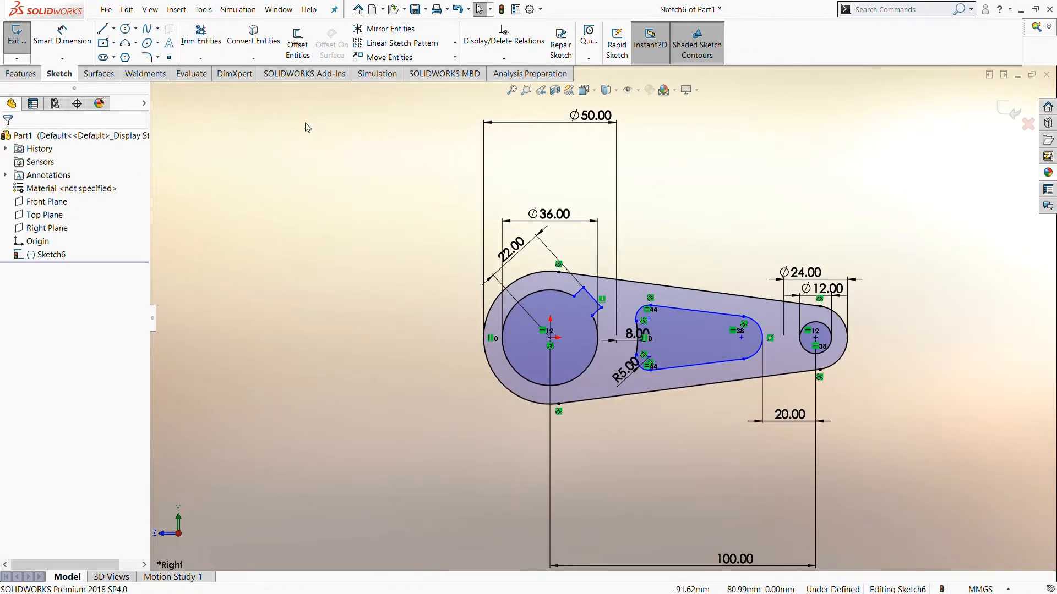
Step: Extrude the link sketch as a boss with the Mid Plane end condition and a 60 mm depth
{"action": "left_click", "coordinate": [22, 73]}
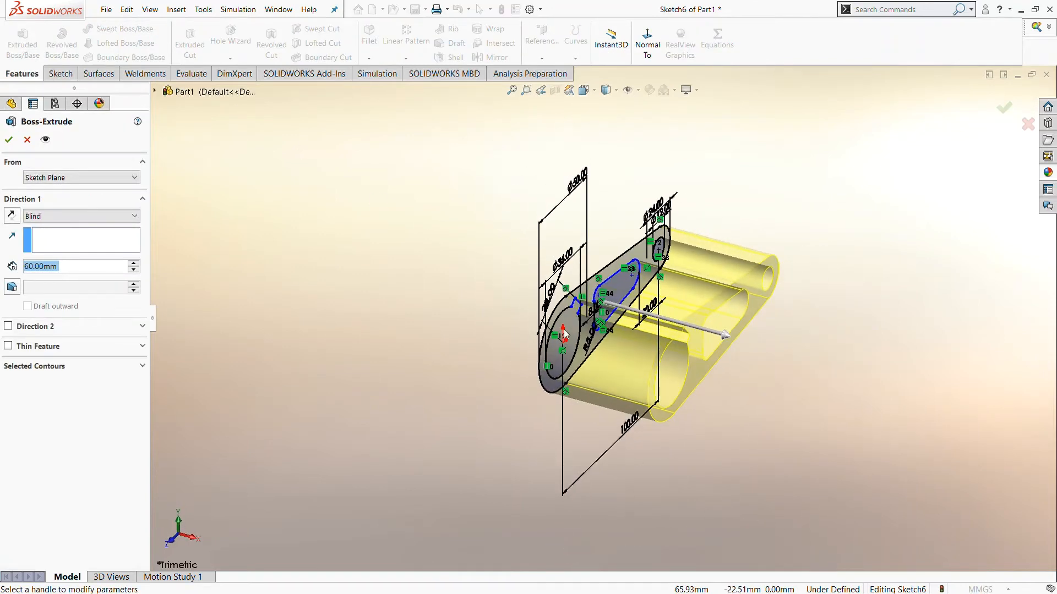
{"action": "scroll", "coordinate": [58, 221], "scroll_direction": "down", "scroll_amount": 5}
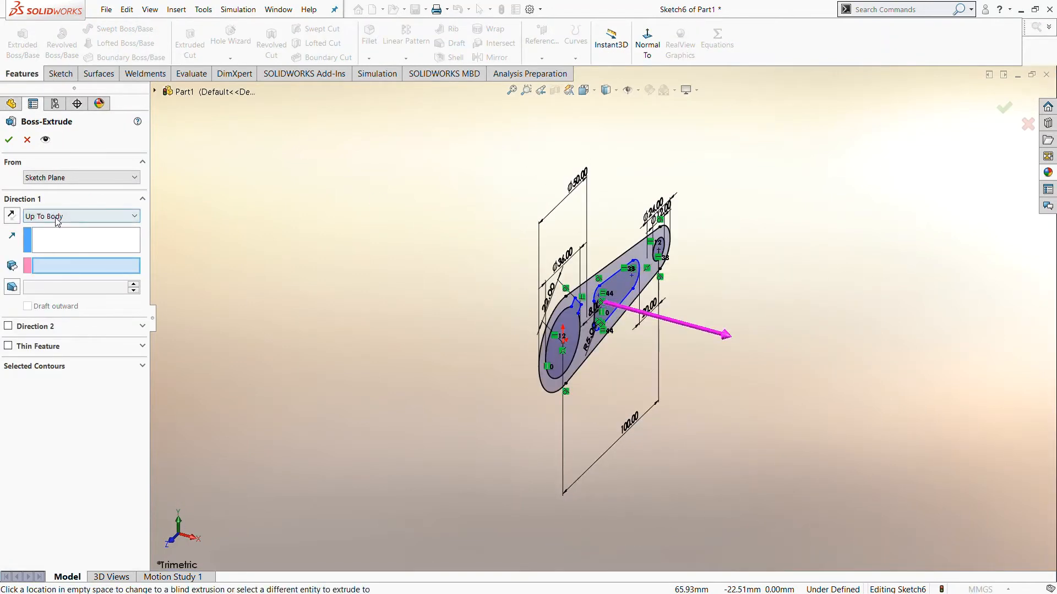
{"action": "scroll", "coordinate": [55, 276], "scroll_direction": "down", "scroll_amount": 1}
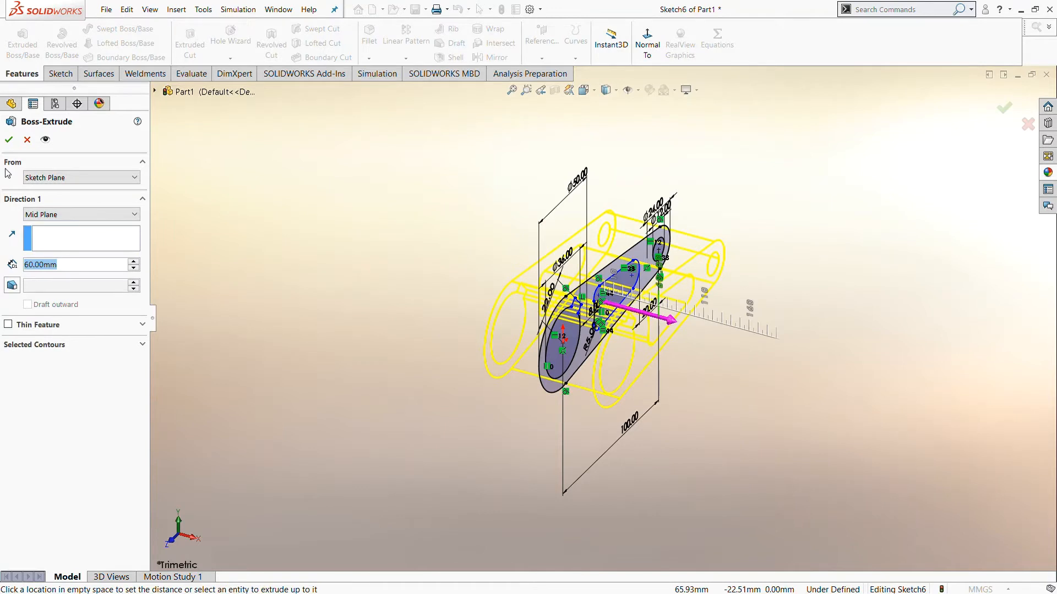
{"action": "left_click", "coordinate": [9, 141]}
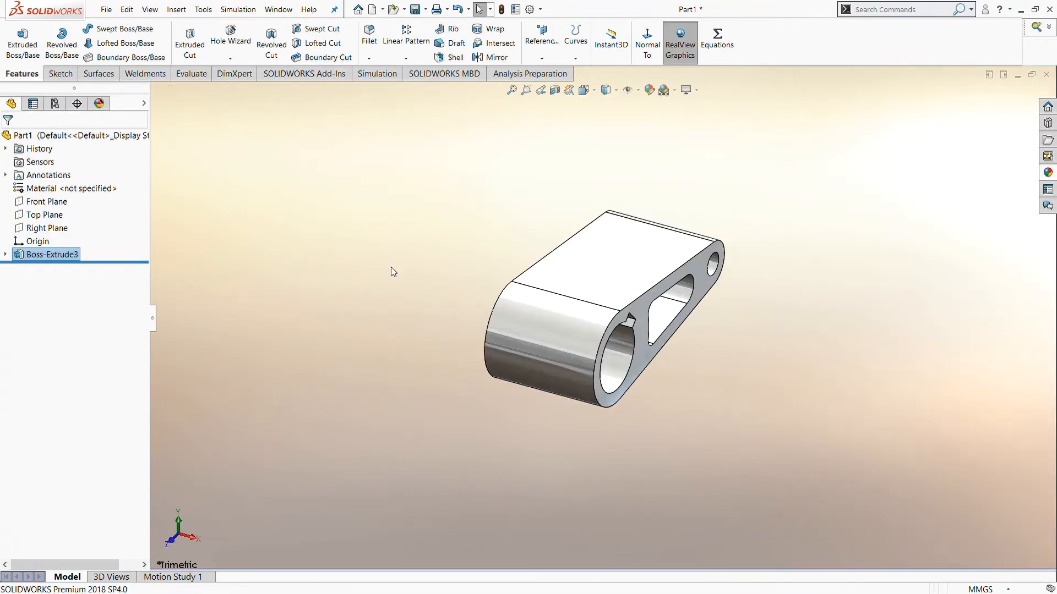
Step: Start a sketch on the Top Plane and draw a centre rectangle from the origin, about 17.6 mm wide and 80.8 mm long
{"action": "middle_click_drag", "start_coordinate": [391, 305], "coordinate": [407, 319]}
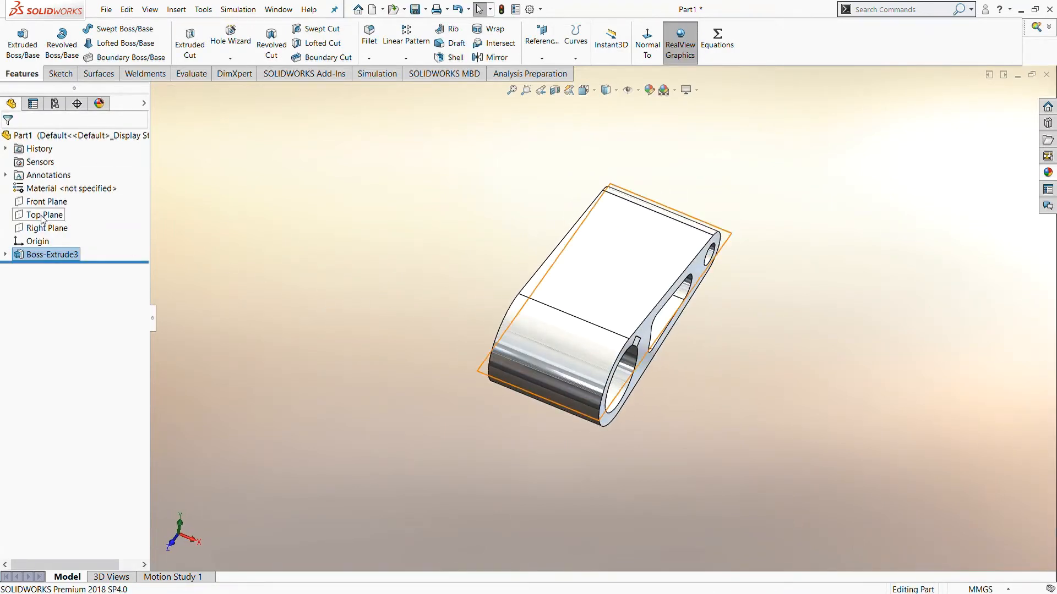
{"action": "left_click", "coordinate": [43, 219]}
{"action": "left_click", "coordinate": [54, 199]}
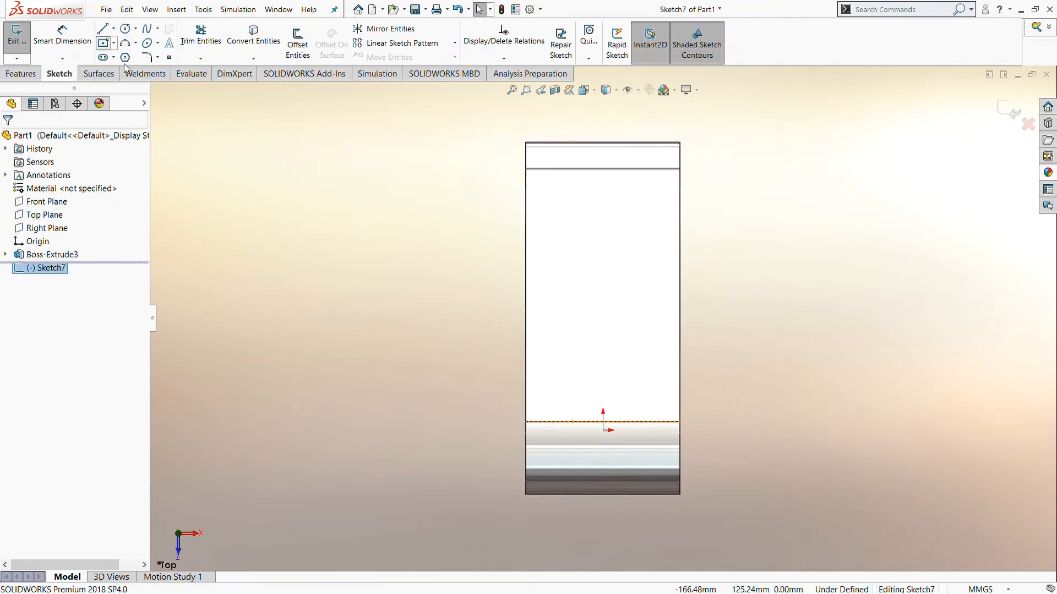
{"action": "left_click", "coordinate": [603, 431]}
{"action": "left_click", "coordinate": [626, 326]}
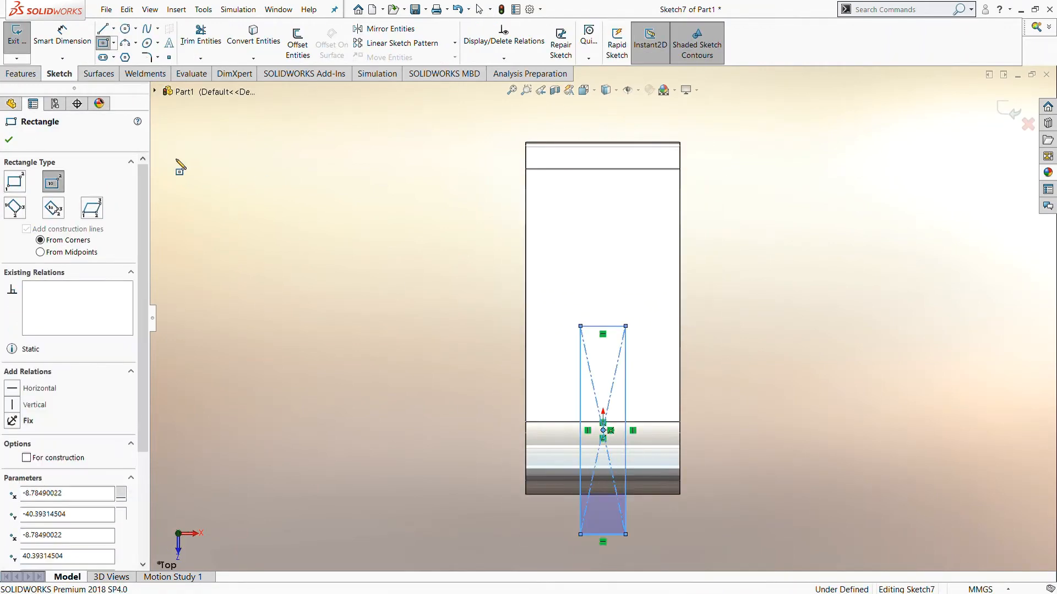
Step: Draw a slanted line from the rectangle's upper-left corner to the body's left edge, then a vertical line along that edge to the body's top-left corner
{"action": "left_click", "coordinate": [104, 30]}
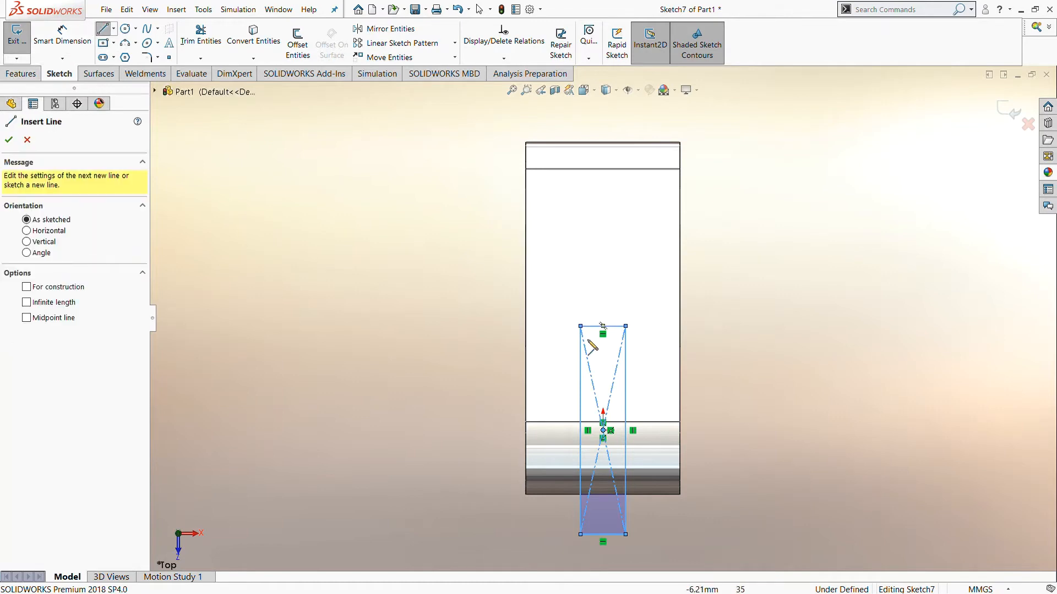
{"action": "left_click", "coordinate": [580, 326]}
{"action": "left_click", "coordinate": [525, 281]}
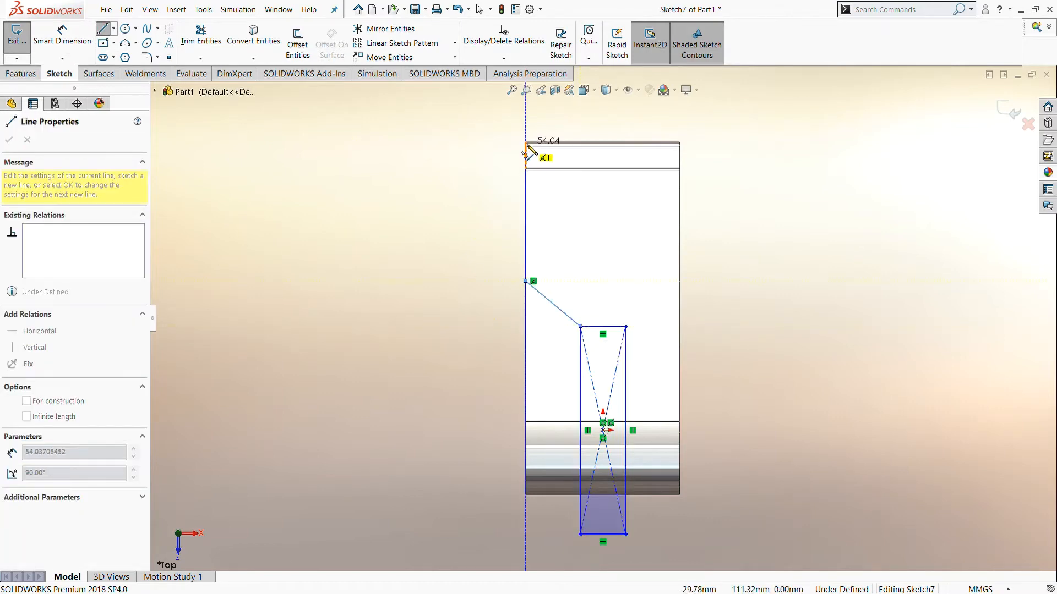
{"action": "left_click", "coordinate": [525, 142]}
{"action": "key", "text": "Escape"}
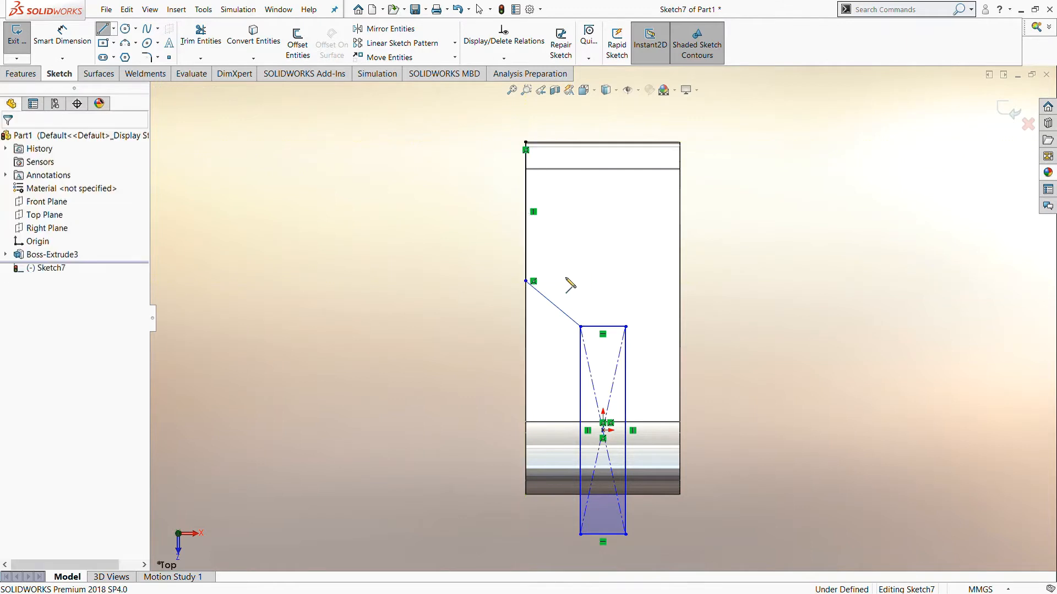
Step: Dimension the centre rectangle's width as 14 mm
{"action": "left_click", "coordinate": [67, 38]}
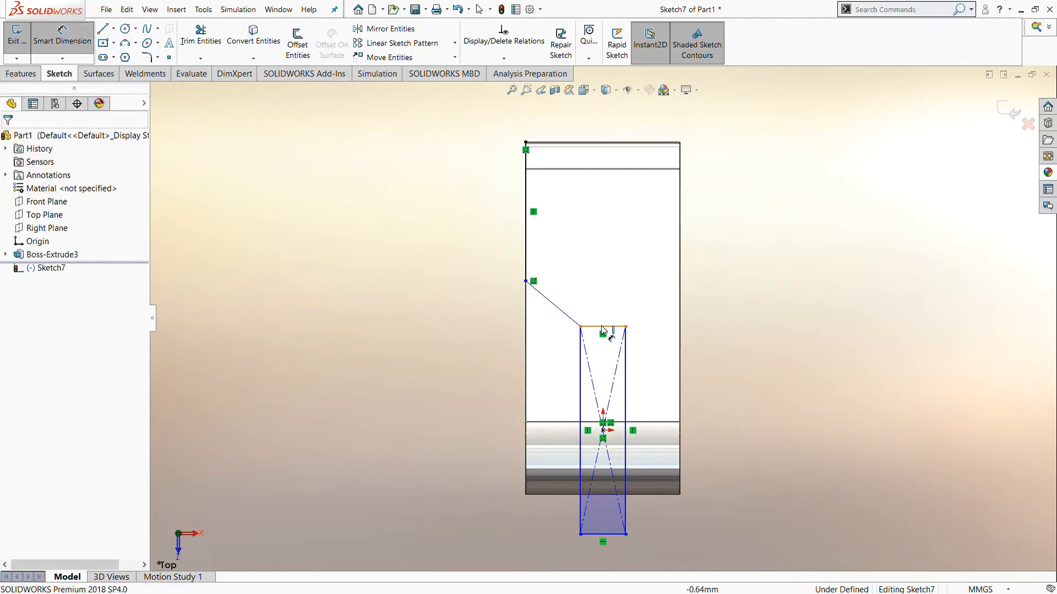
{"action": "left_click", "coordinate": [615, 383]}
{"action": "left_click", "coordinate": [748, 382]}
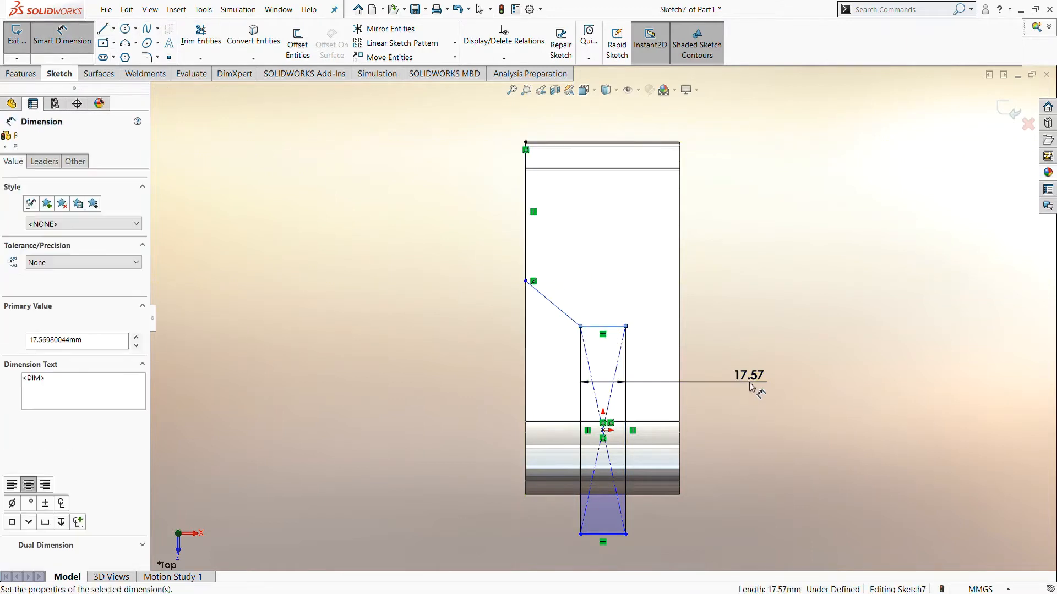
{"action": "type", "text": "14"}
{"action": "key", "text": "Return"}
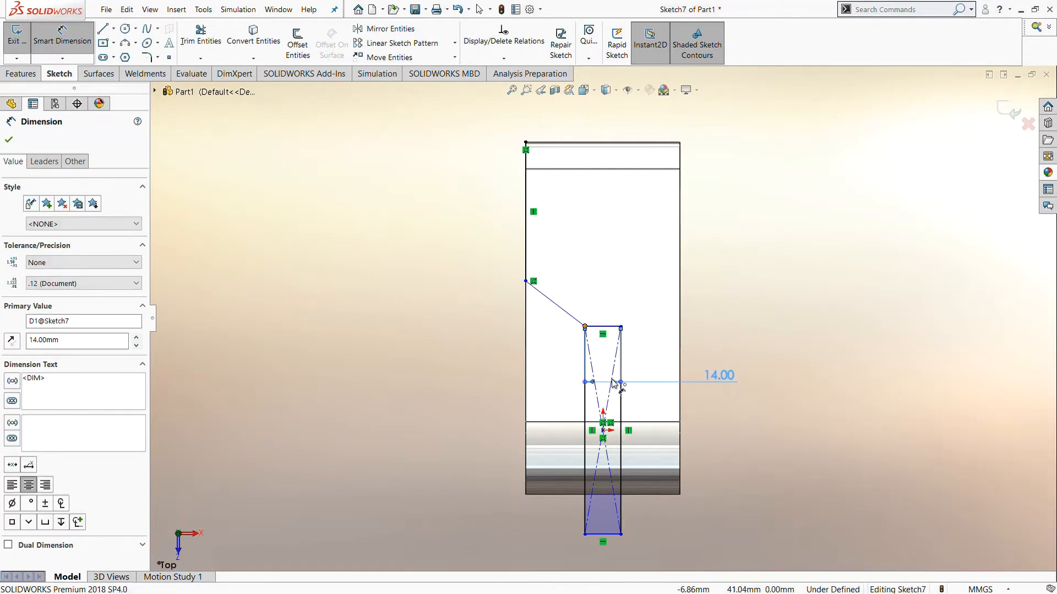
Step: Dimension the vertical distance from the rectangle's upper-left corner to the origin as 35 mm
{"action": "left_click", "coordinate": [603, 430]}
{"action": "left_click", "coordinate": [805, 405]}
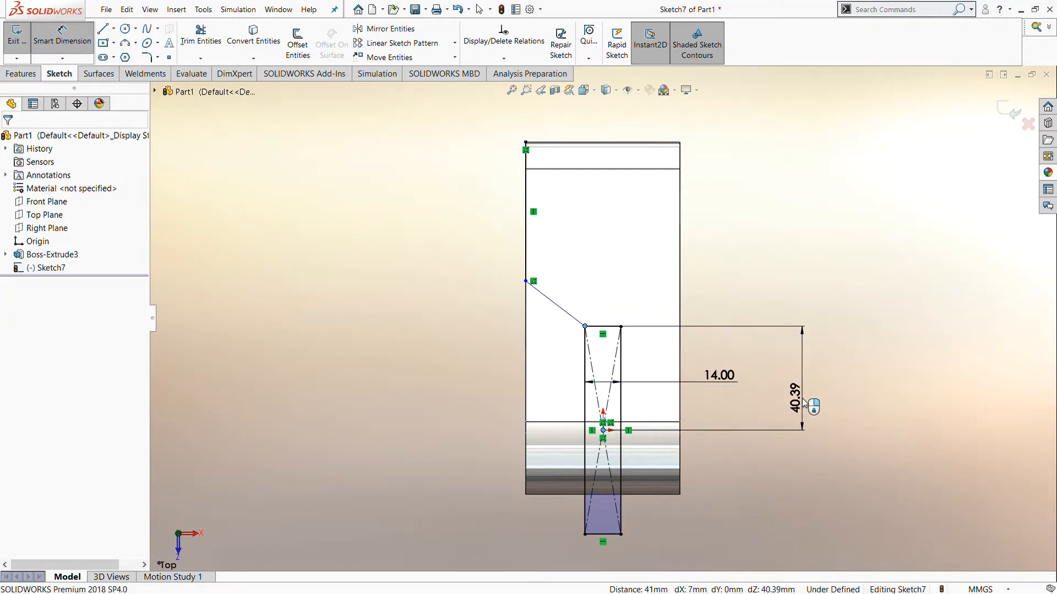
{"action": "type", "text": "35"}
{"action": "key", "text": "Return"}
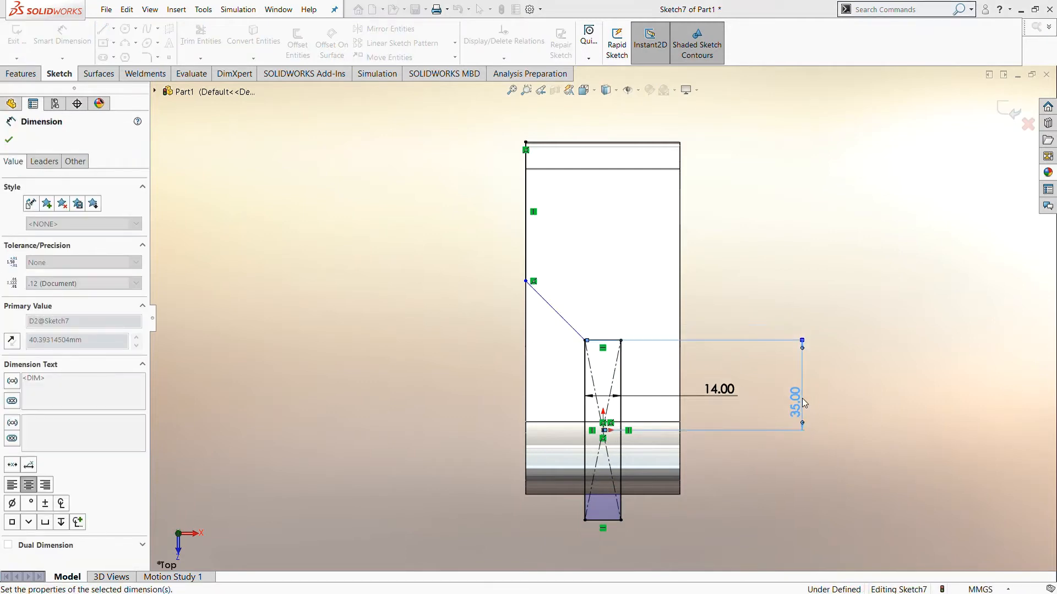
Step: Dimension the vertical distance from the origin to the slanted line's upper end on the body's left edge as 75 mm
{"action": "left_click", "coordinate": [603, 431]}
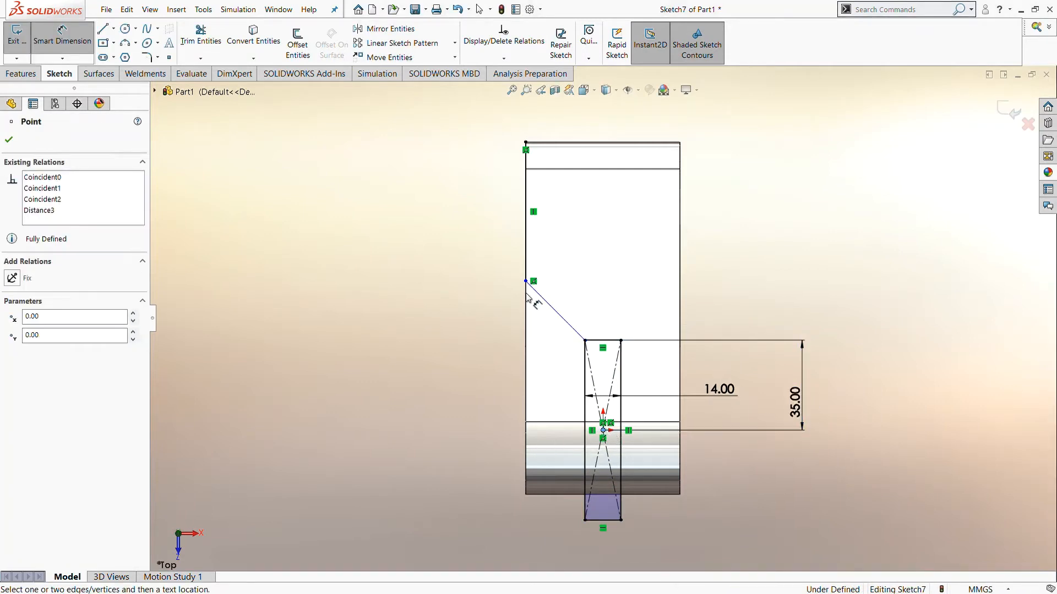
{"action": "left_click", "coordinate": [527, 283]}
{"action": "left_click", "coordinate": [463, 314]}
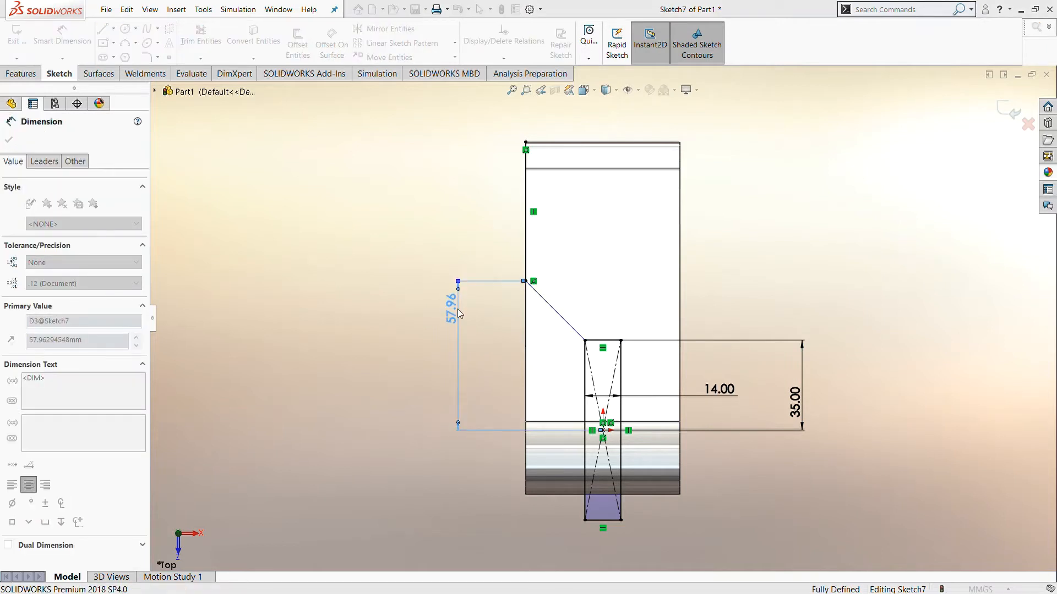
{"action": "type", "text": "75"}
{"action": "key", "text": "Return"}
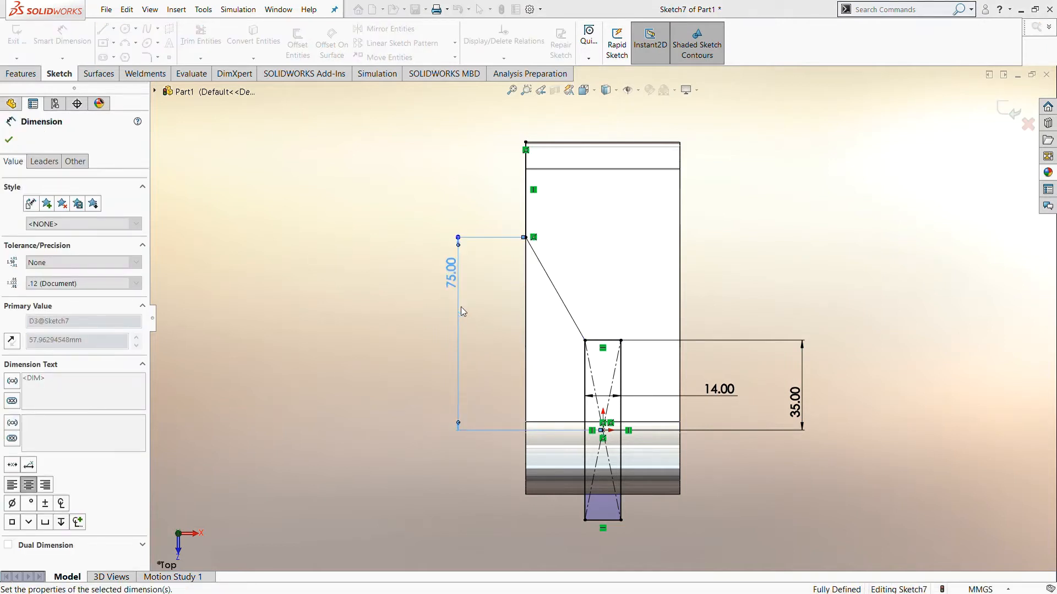
Step: Round both ends of the slanted line with 20 mm sketch fillets, keeping constrained corners
{"action": "left_click", "coordinate": [144, 57]}
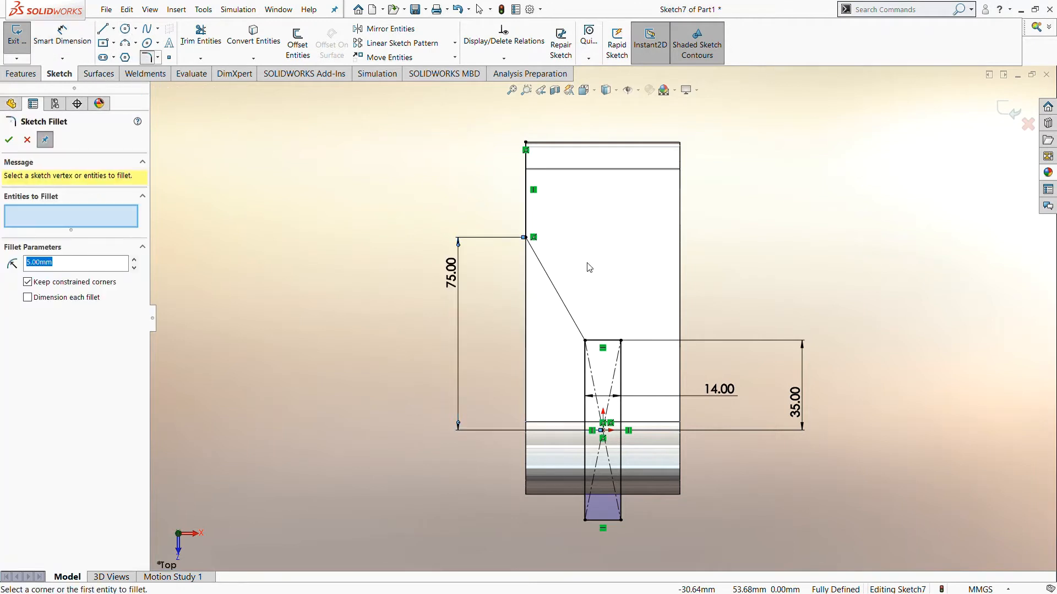
{"action": "left_click", "coordinate": [527, 243]}
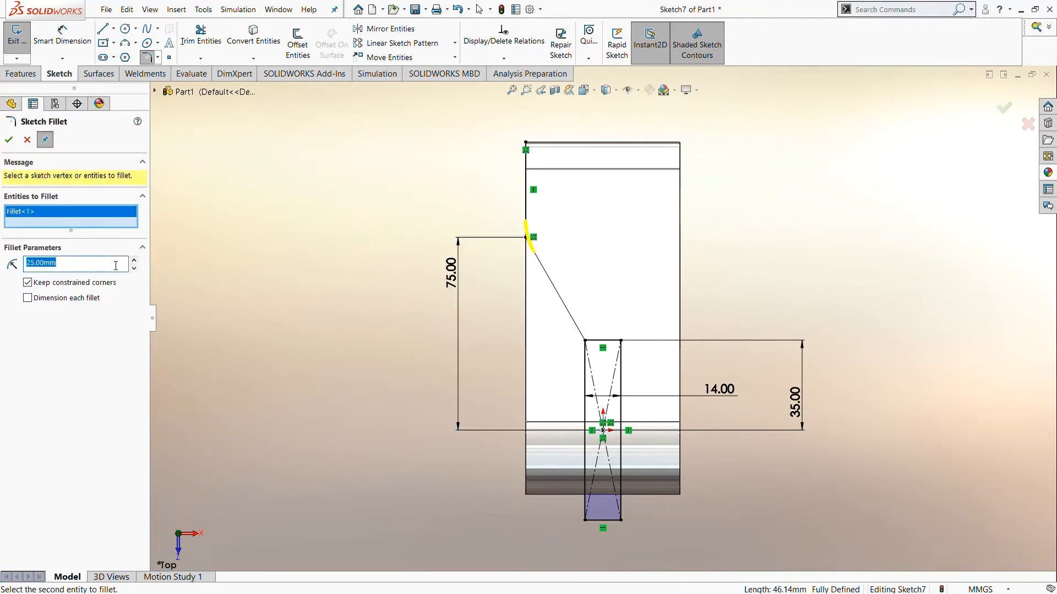
{"action": "left_click", "coordinate": [577, 331]}
{"action": "left_click", "coordinate": [9, 140]}
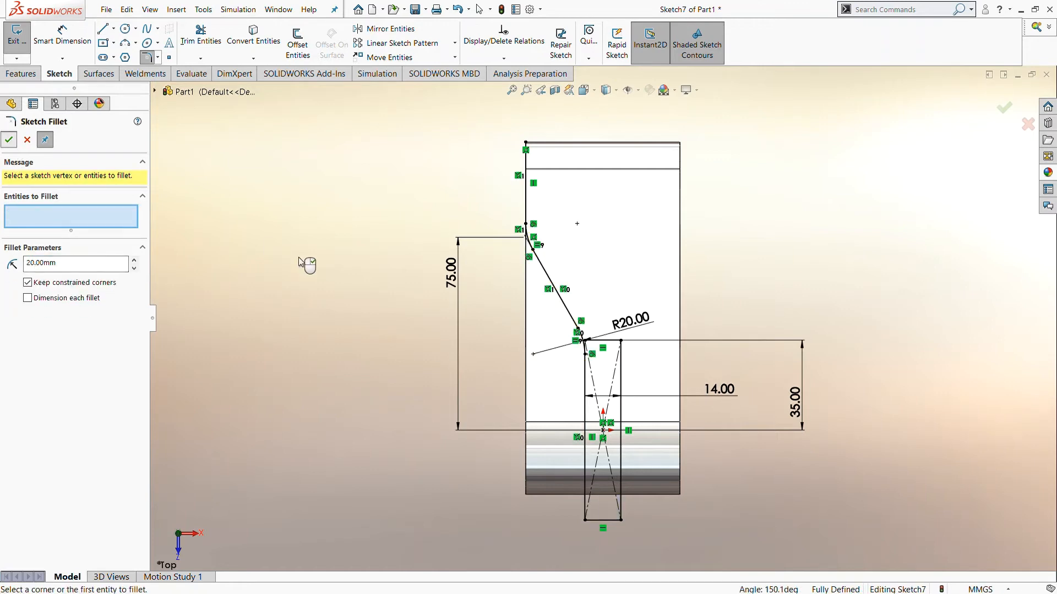
{"action": "left_click", "coordinate": [9, 141]}
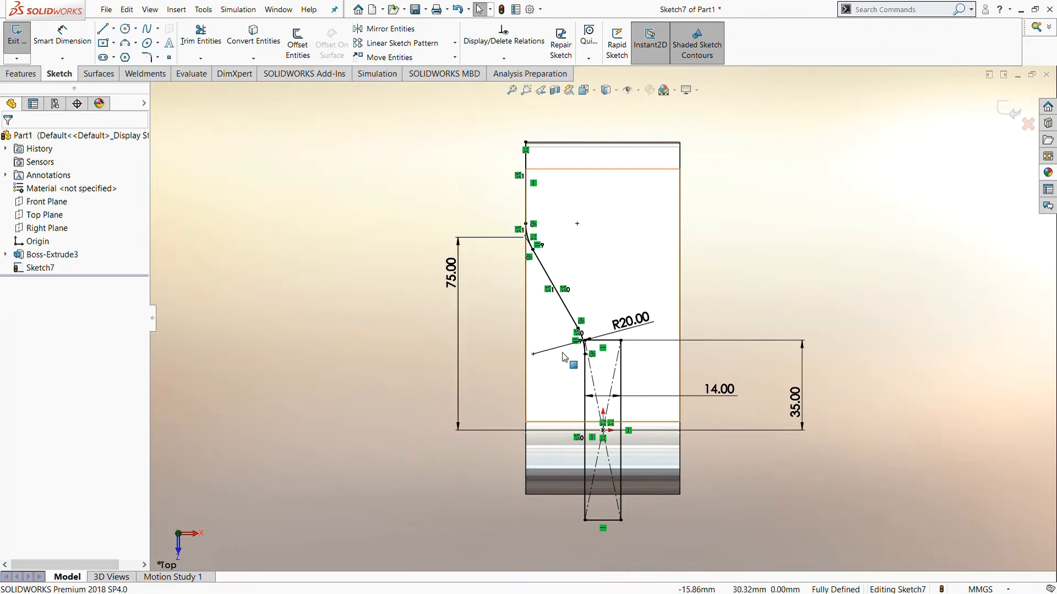
Step: Delete the rectangle's short top edge beside the lower fillet
{"action": "scroll", "coordinate": [602, 339], "scroll_direction": "down", "scroll_amount": 6}
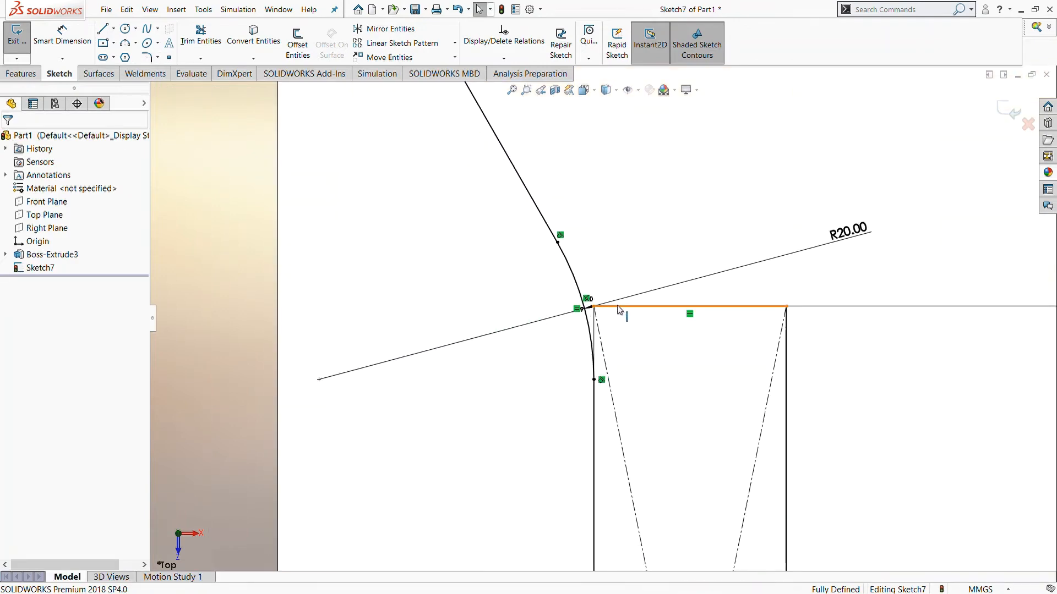
{"action": "left_click", "coordinate": [619, 308]}
{"action": "left_click", "coordinate": [643, 523]}
{"action": "scroll", "coordinate": [642, 479], "scroll_direction": "up", "scroll_amount": 8}
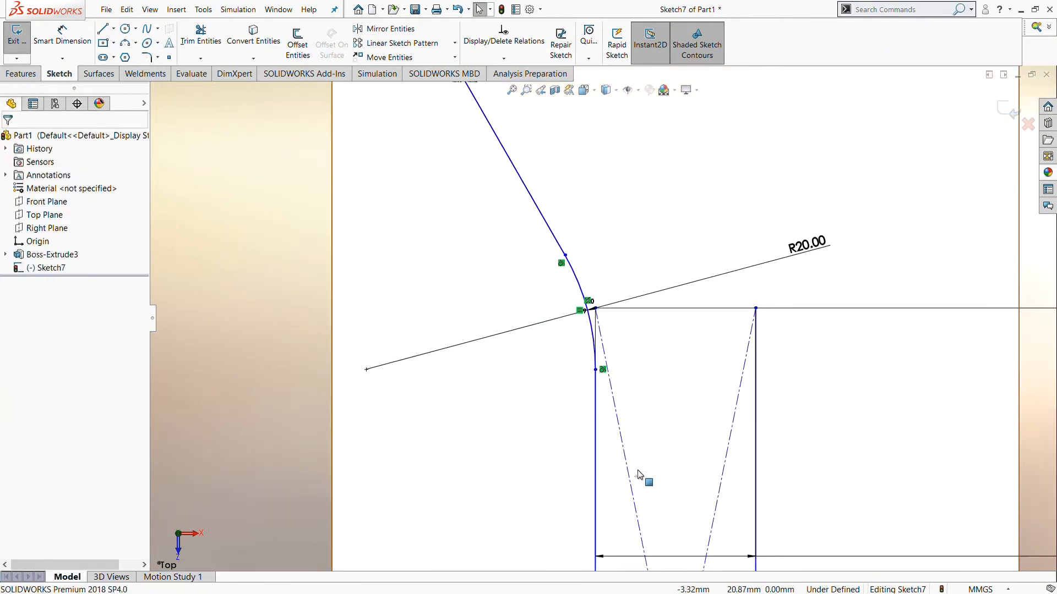
{"action": "scroll", "coordinate": [596, 183], "scroll_direction": "down", "scroll_amount": 5}
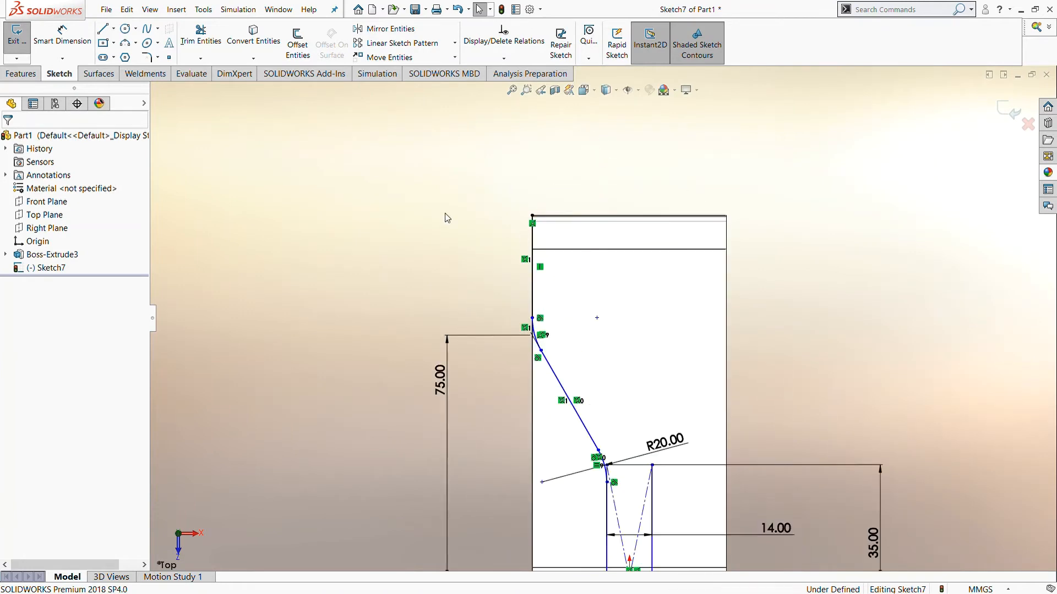
Step: Offset the chain of the vertical line, fillets and slanted line 8 mm towards the inside of the body
{"action": "left_click", "coordinate": [297, 44]}
{"action": "left_click", "coordinate": [532, 278]}
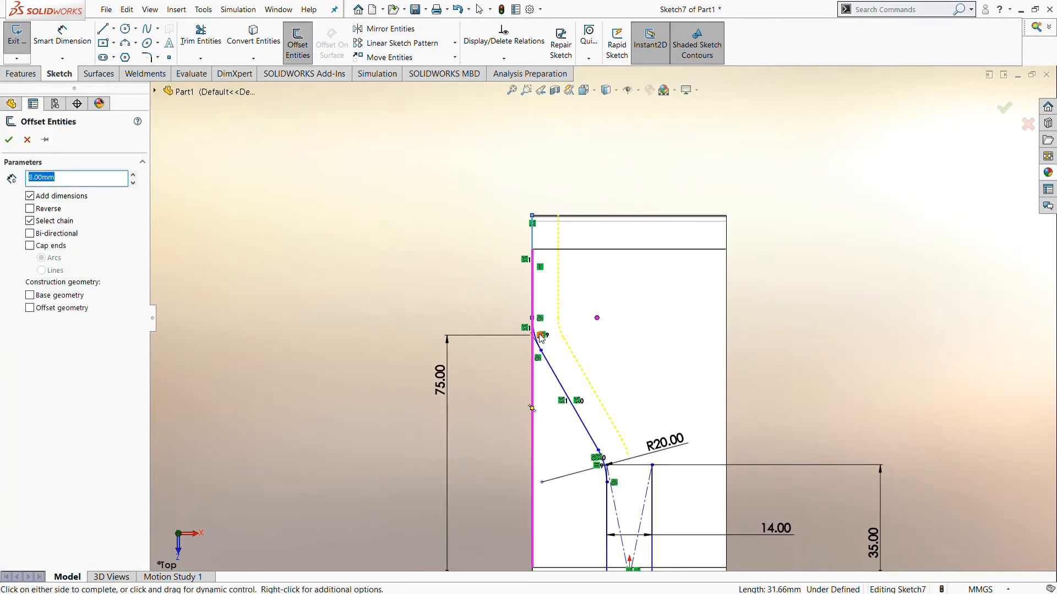
{"action": "left_click", "coordinate": [10, 141]}
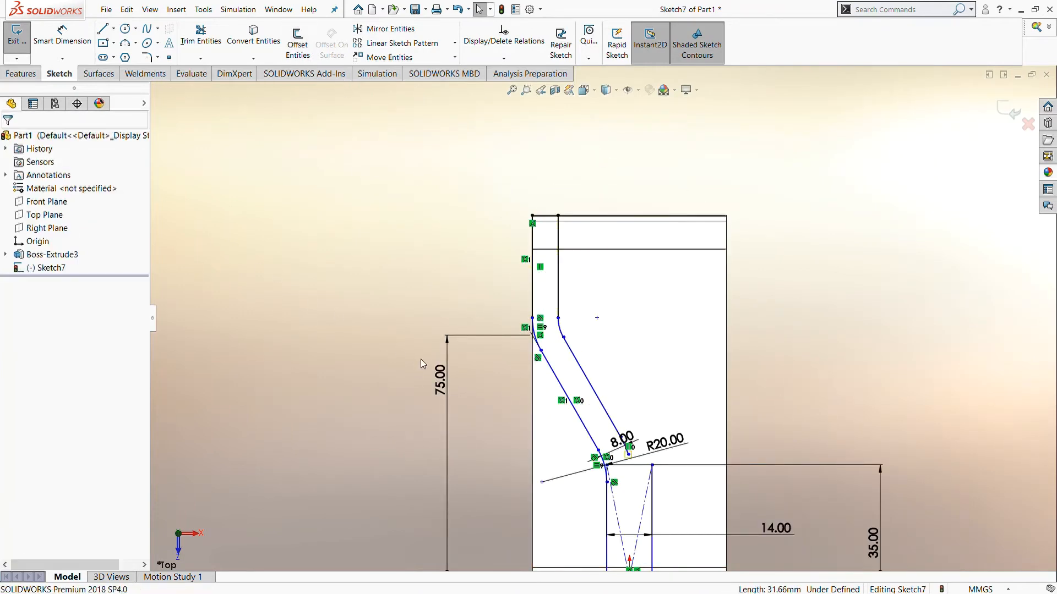
Step: Draw a line down the body's left edge from the upper fillet to the bottom-left corner, then a 23 mm horizontal line to the rectangle's left side
{"action": "scroll", "coordinate": [569, 284], "scroll_direction": "up", "scroll_amount": 2}
{"action": "scroll", "coordinate": [569, 285], "scroll_direction": "down", "scroll_amount": 3}
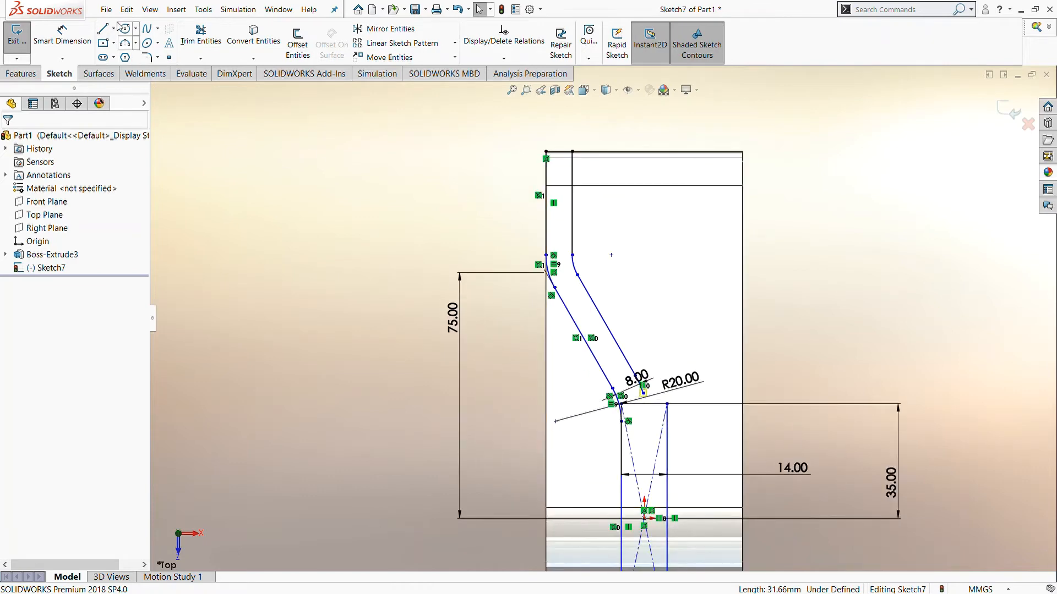
{"action": "key", "text": "l"}
{"action": "scroll", "coordinate": [602, 273], "scroll_direction": "down", "scroll_amount": 3}
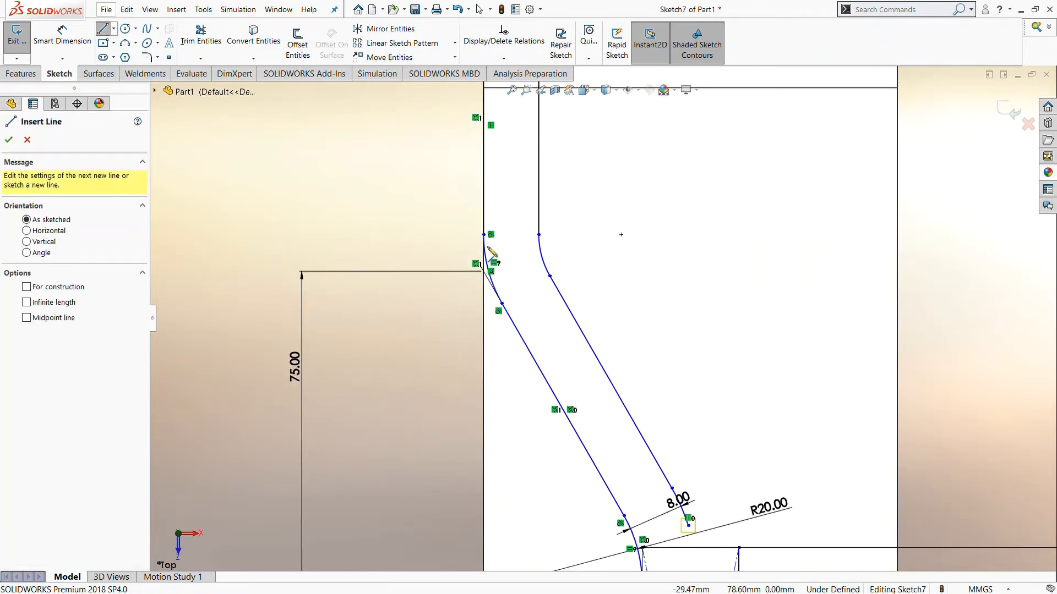
{"action": "left_click", "coordinate": [497, 311]}
{"action": "scroll", "coordinate": [571, 496], "scroll_direction": "up", "scroll_amount": 4}
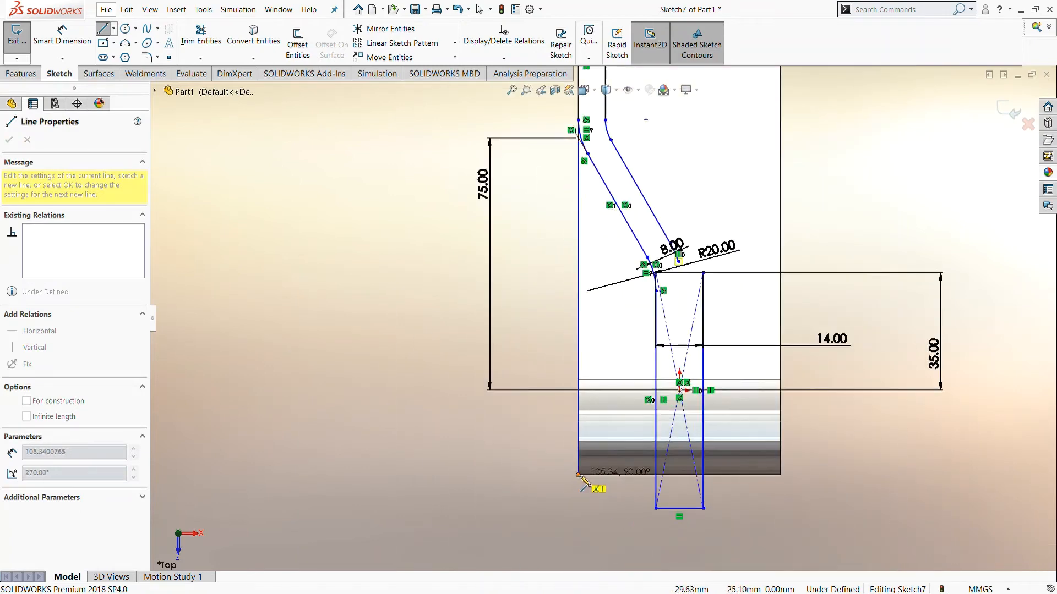
{"action": "left_click", "coordinate": [578, 475]}
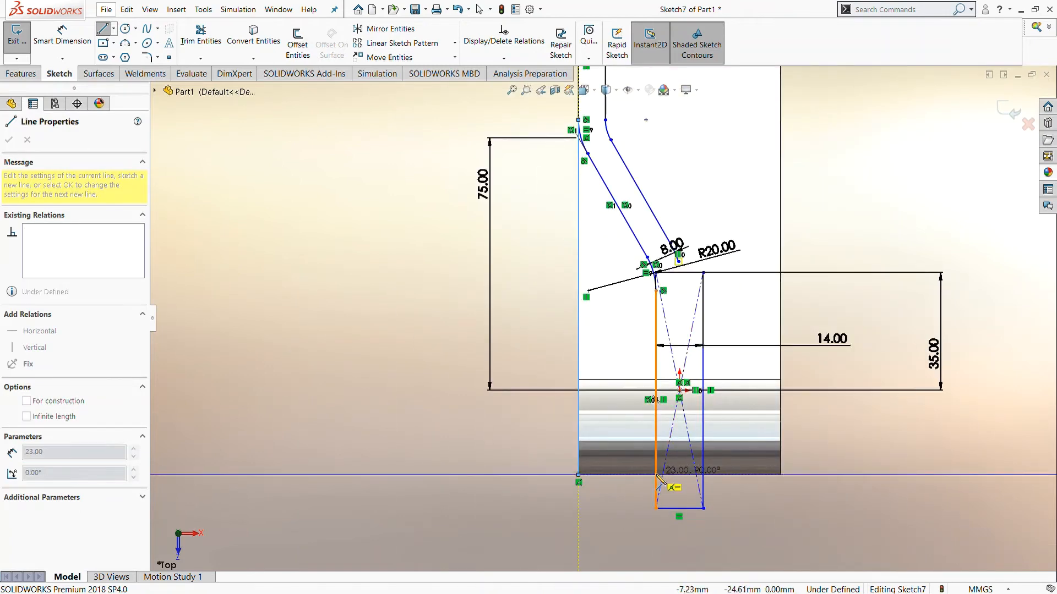
{"action": "left_click", "coordinate": [660, 480]}
{"action": "key", "text": "Escape"}
{"action": "key", "text": "Escape"}
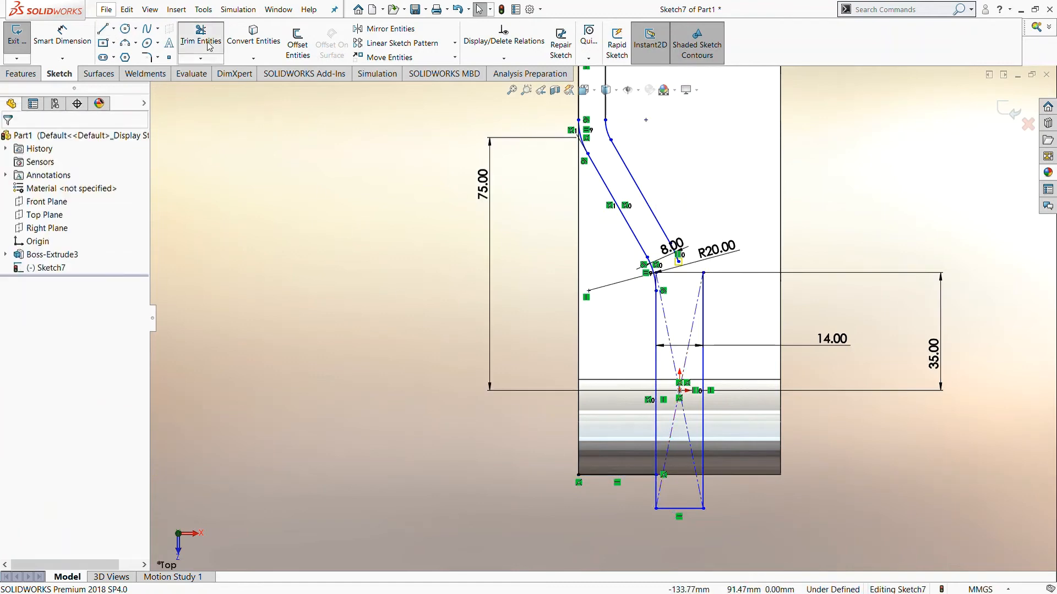
Step: Trim away the rectangle's diagonals, right and bottom sides, its left side below the body, and the outer vertical line above the upper fillet
{"action": "left_click", "coordinate": [201, 38]}
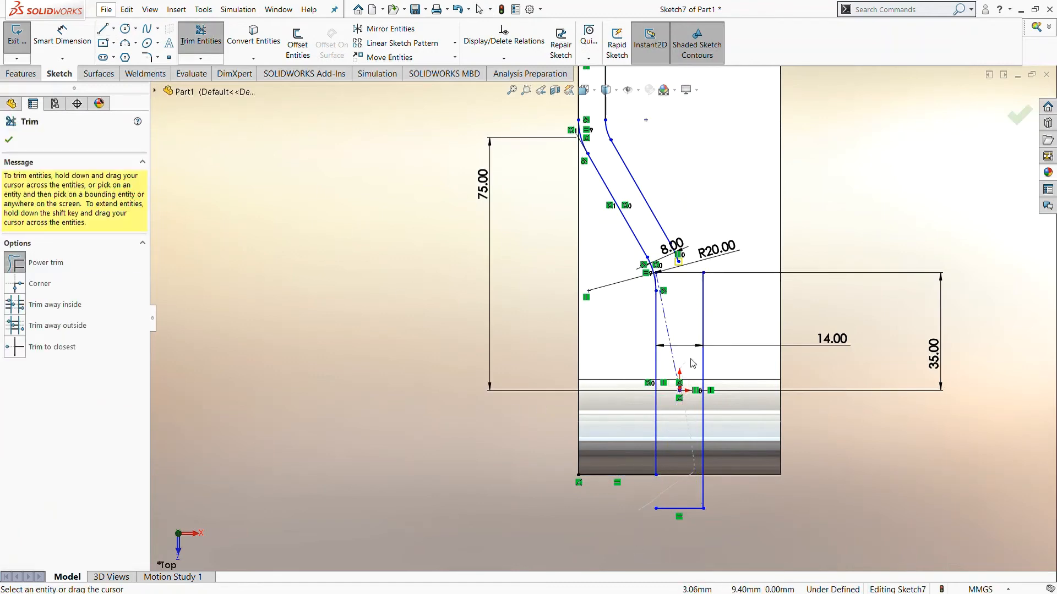
{"action": "left_click_drag", "start_coordinate": [693, 363], "coordinate": [672, 367]}
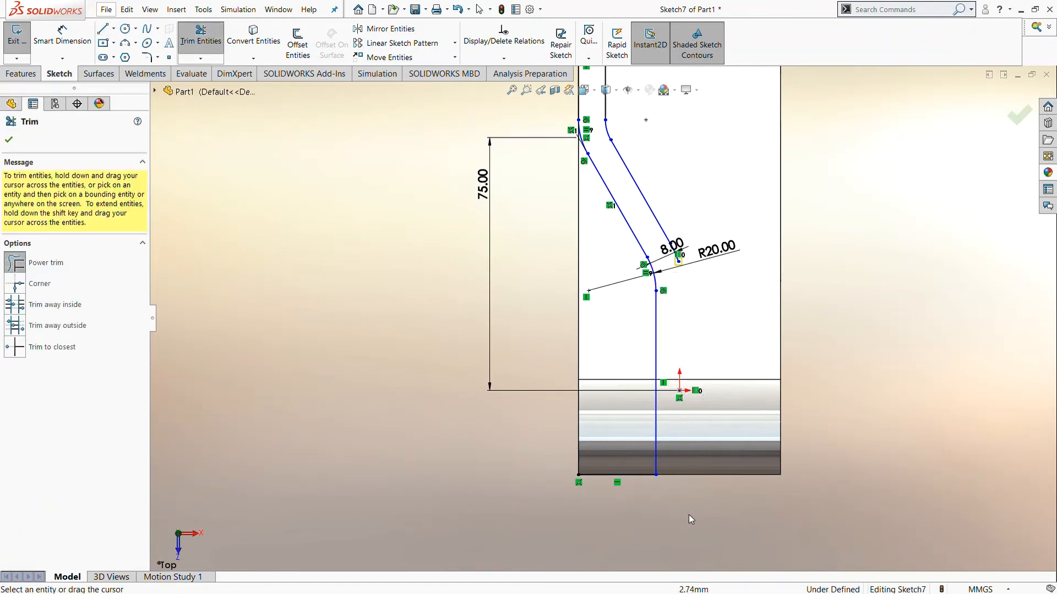
{"action": "scroll", "coordinate": [661, 385], "scroll_direction": "up", "scroll_amount": 4}
{"action": "scroll", "coordinate": [629, 189], "scroll_direction": "down", "scroll_amount": 3}
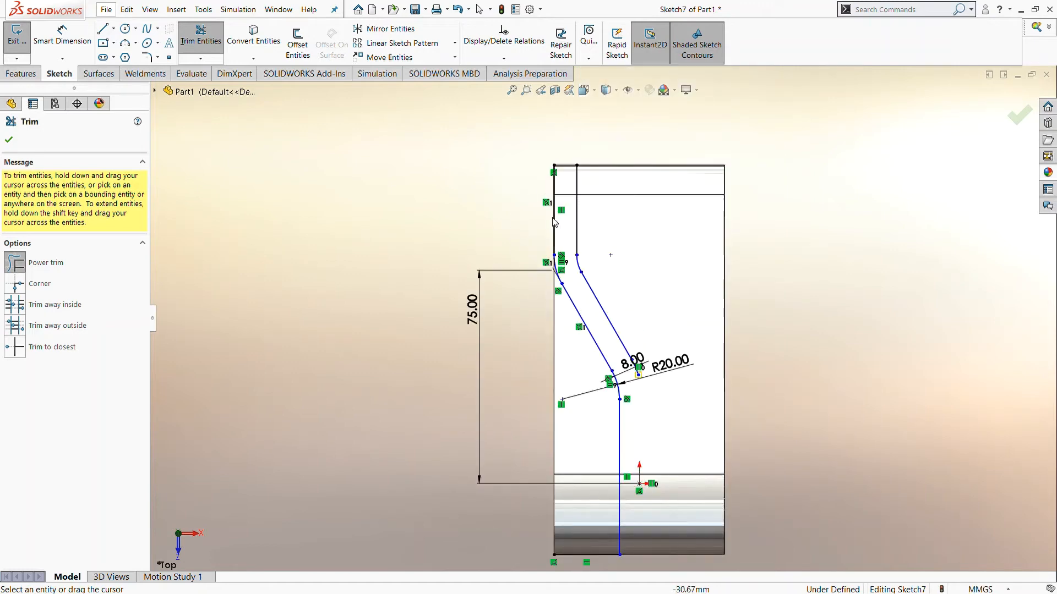
{"action": "left_click_drag", "start_coordinate": [547, 224], "coordinate": [551, 222]}
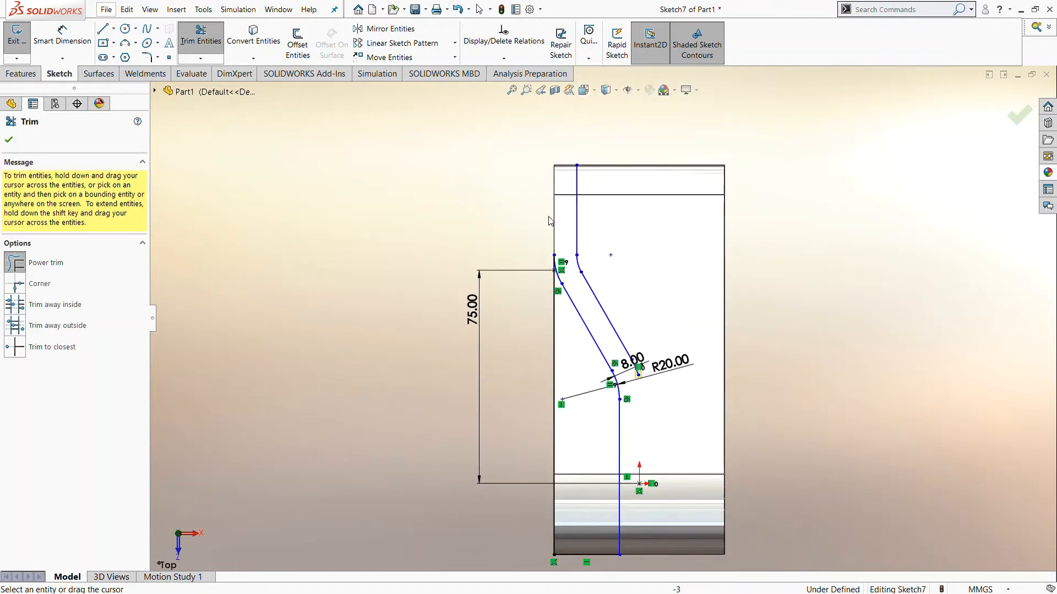
{"action": "left_click", "coordinate": [106, 33]}
{"action": "left_click", "coordinate": [632, 134]}
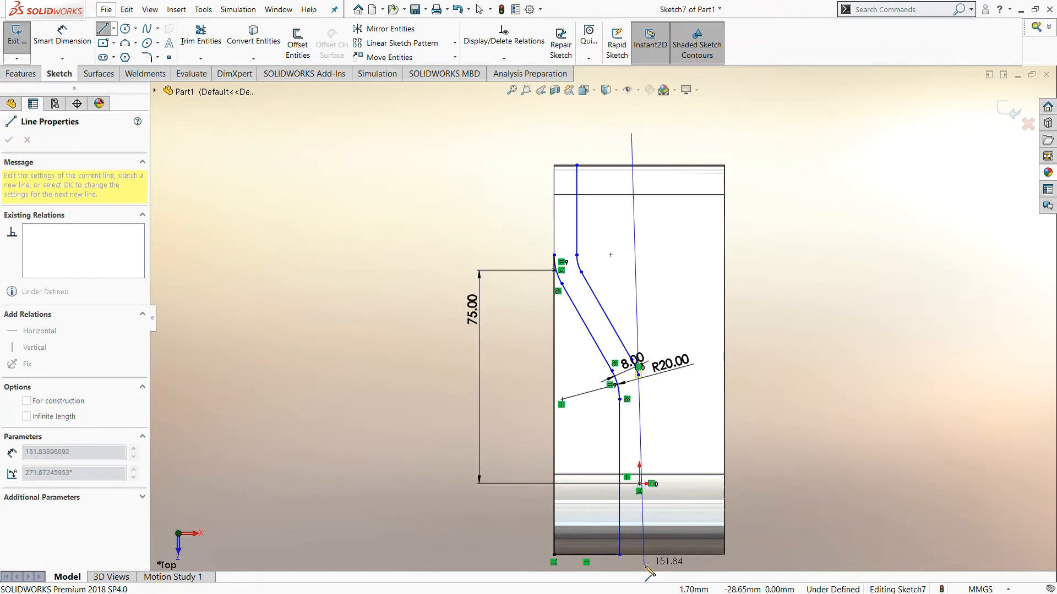
{"action": "key", "text": "Escape"}
{"action": "key", "text": "Escape"}
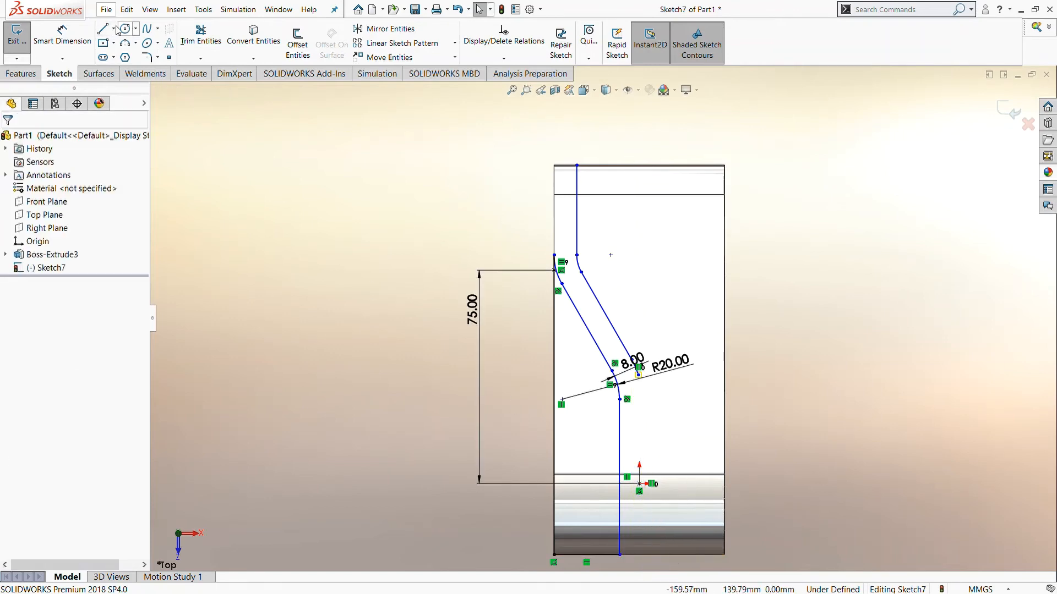
Step: Draw a vertical line from the origin up past the body's top edge
{"action": "key", "text": "l"}
{"action": "left_click", "coordinate": [639, 483]}
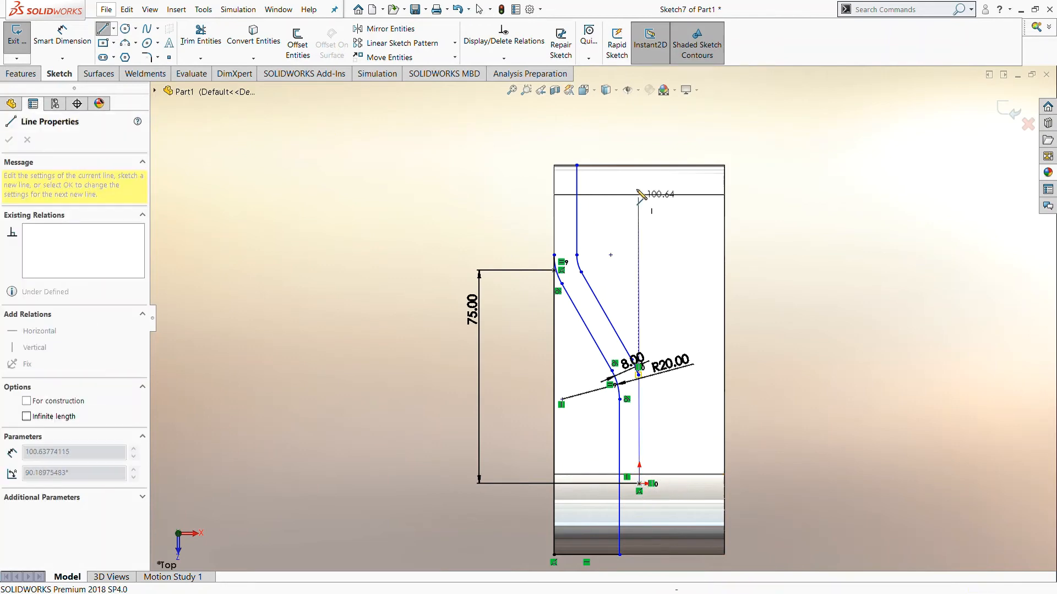
{"action": "left_click", "coordinate": [639, 128]}
{"action": "key", "text": "Escape"}
{"action": "key", "text": "Escape"}
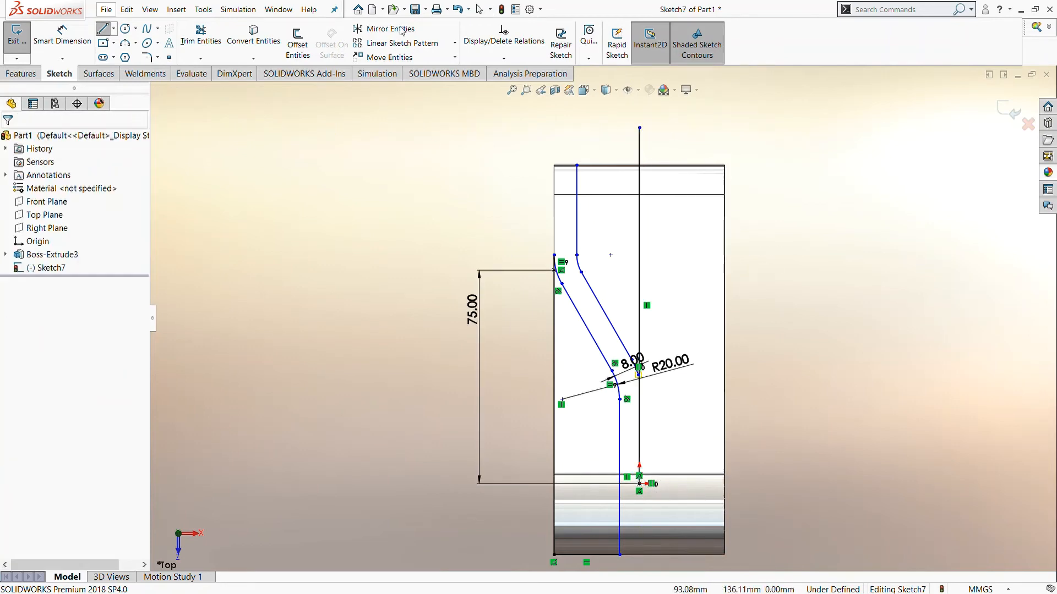
Step: Mirror all the left-hand profile lines and arcs about the vertical line through the origin, keeping the originals
{"action": "left_click", "coordinate": [390, 29]}
{"action": "scroll", "coordinate": [663, 226], "scroll_direction": "up", "scroll_amount": 2}
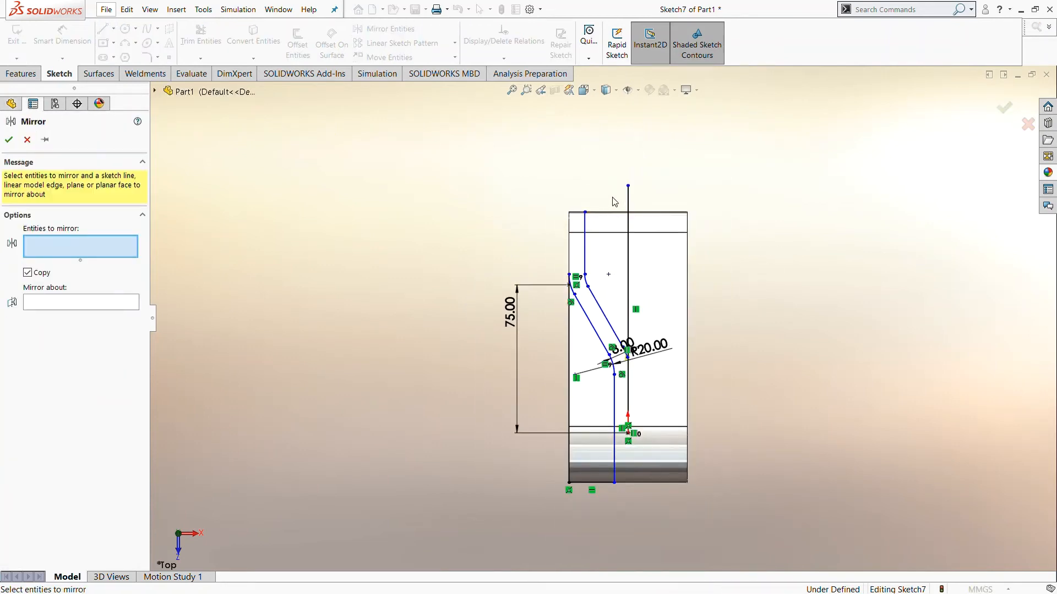
{"action": "mouse_move", "coordinate": [620, 196]}
{"action": "left_mouse_down"}
{"action": "mouse_move", "coordinate": [516, 437]}
{"action": "mouse_move", "coordinate": [507, 513]}
{"action": "left_mouse_up"}
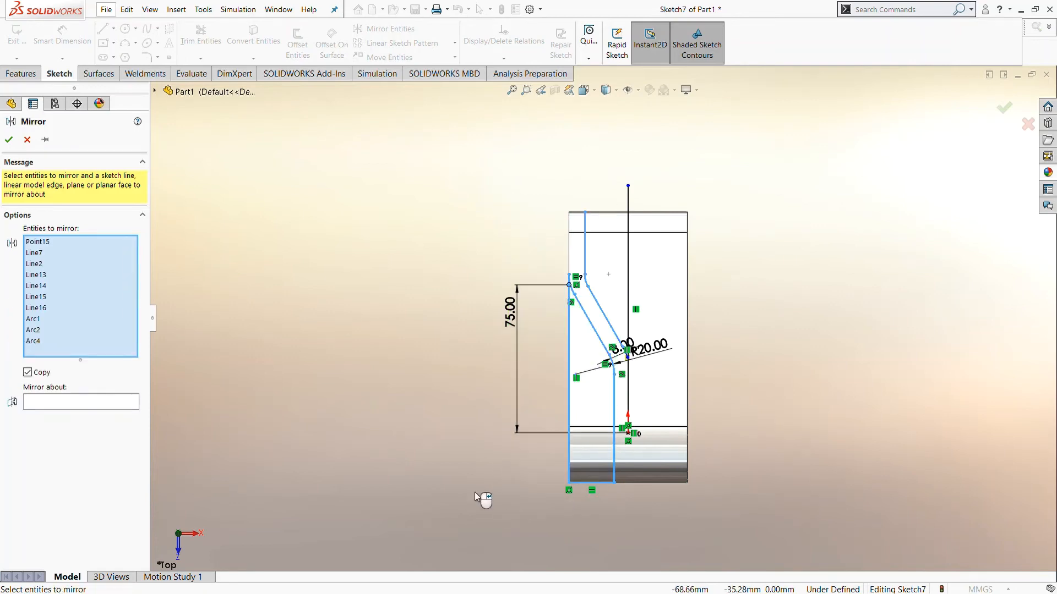
{"action": "left_click", "coordinate": [92, 406]}
{"action": "left_click", "coordinate": [628, 291]}
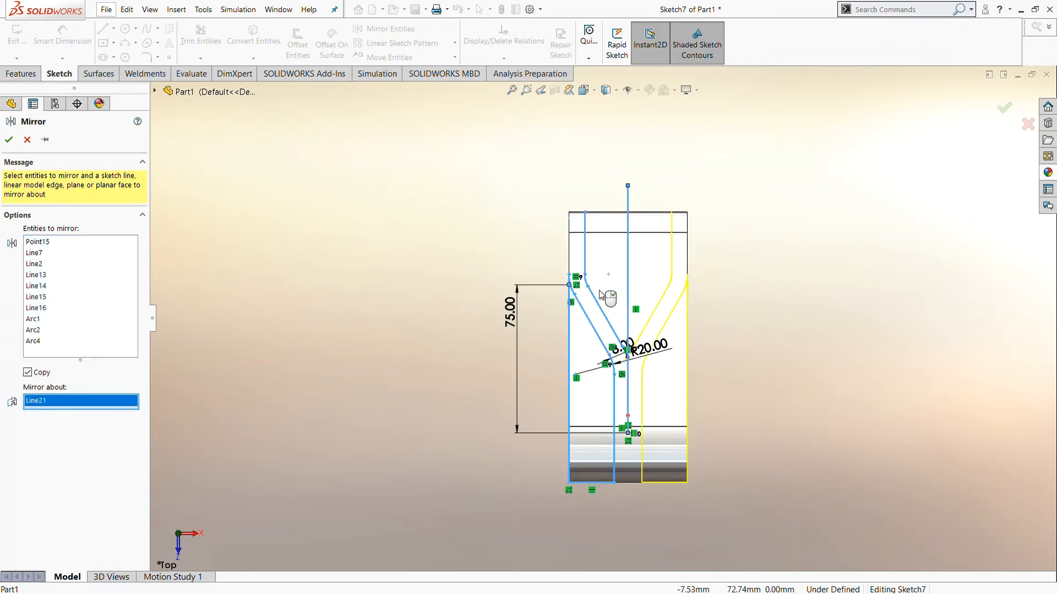
{"action": "key", "text": "Return"}
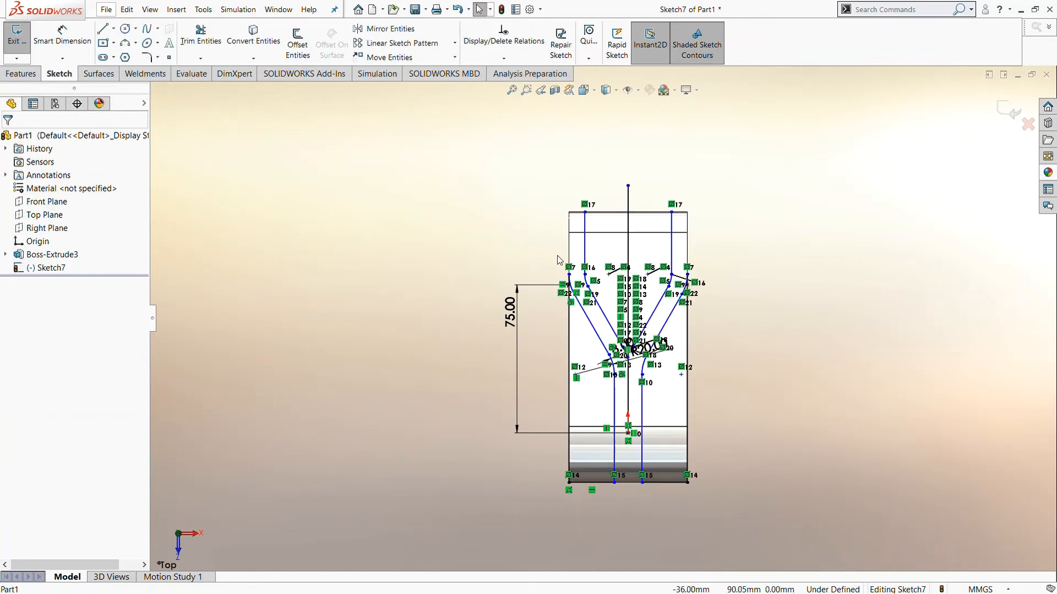
Step: Join the two inner slanted lines at the centre of the fork with a 10 mm sketch fillet
{"action": "left_click", "coordinate": [146, 57]}
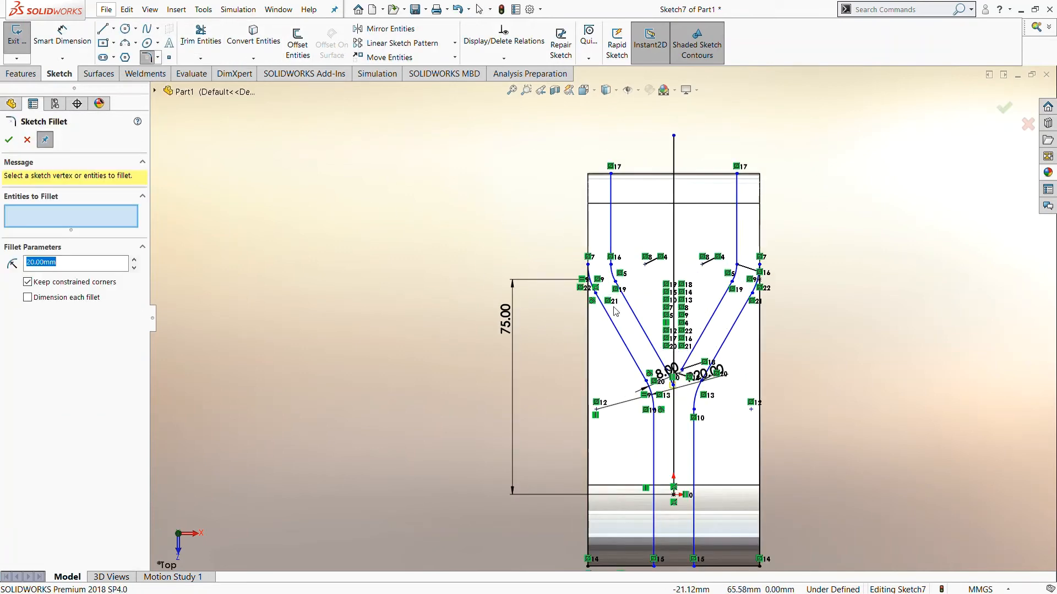
{"action": "scroll", "coordinate": [619, 329], "scroll_direction": "up", "scroll_amount": 4}
{"action": "left_click", "coordinate": [623, 361]}
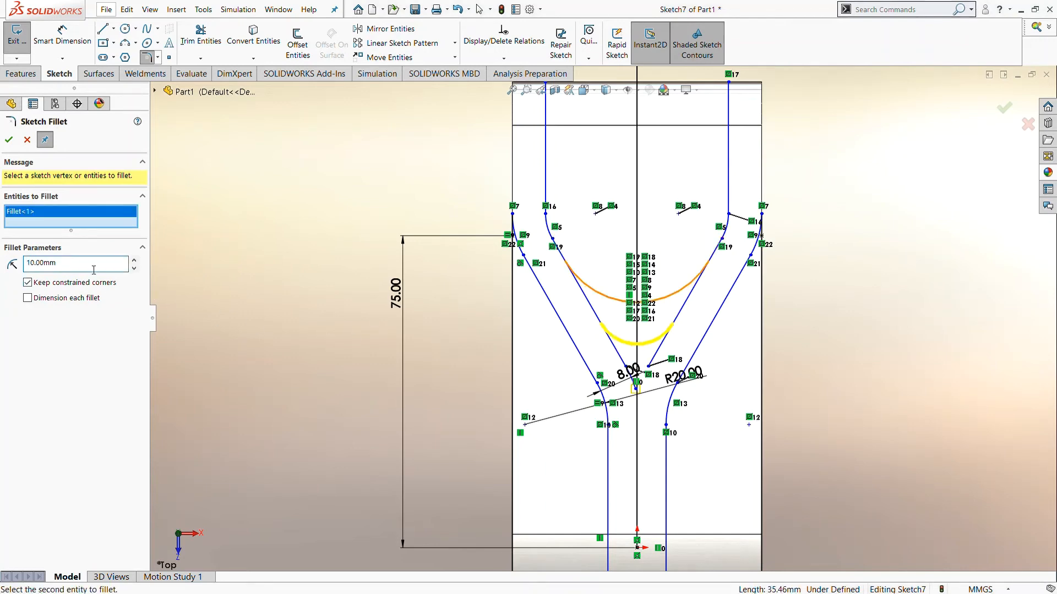
{"action": "left_click", "coordinate": [8, 140]}
{"action": "scroll", "coordinate": [491, 326], "scroll_direction": "down", "scroll_amount": 1}
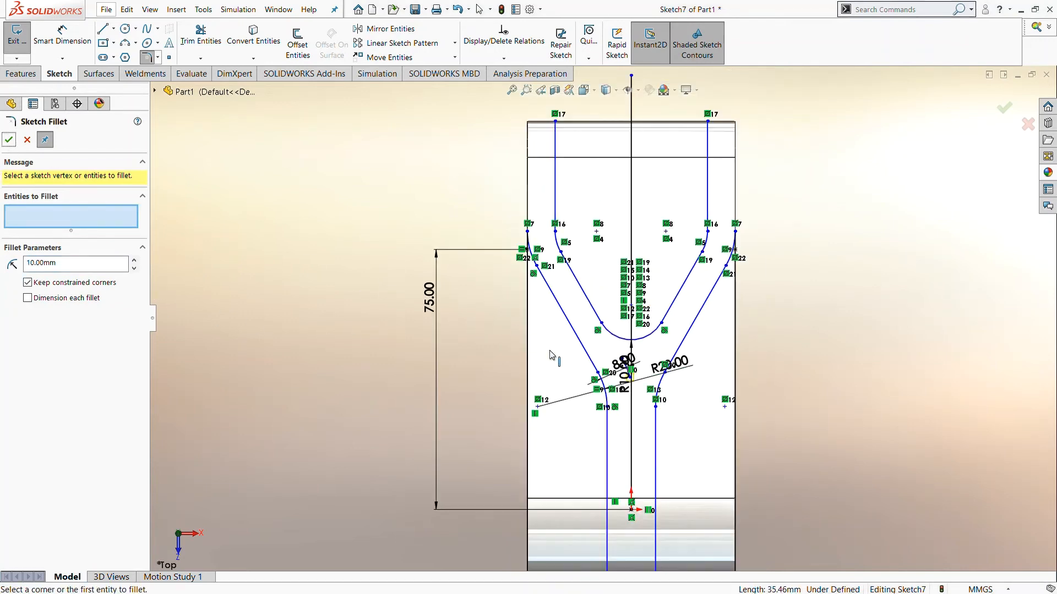
{"action": "scroll", "coordinate": [550, 354], "scroll_direction": "down", "scroll_amount": 1}
{"action": "left_click", "coordinate": [102, 29]}
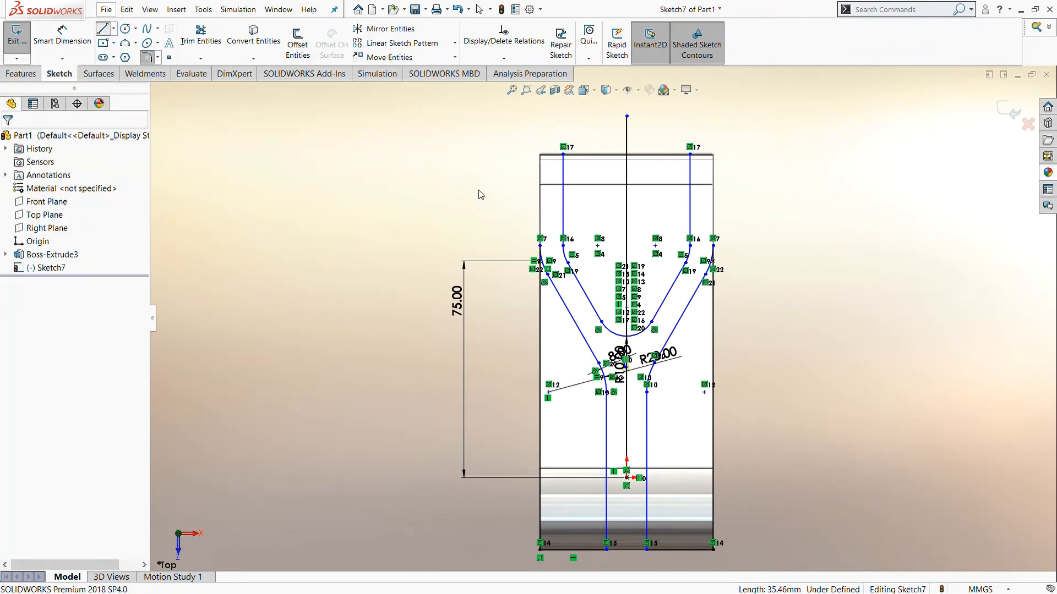
Step: Close the fork opening with a 44 mm horizontal line joining the upper ends of the two inner vertical lines
{"action": "left_click", "coordinate": [691, 157]}
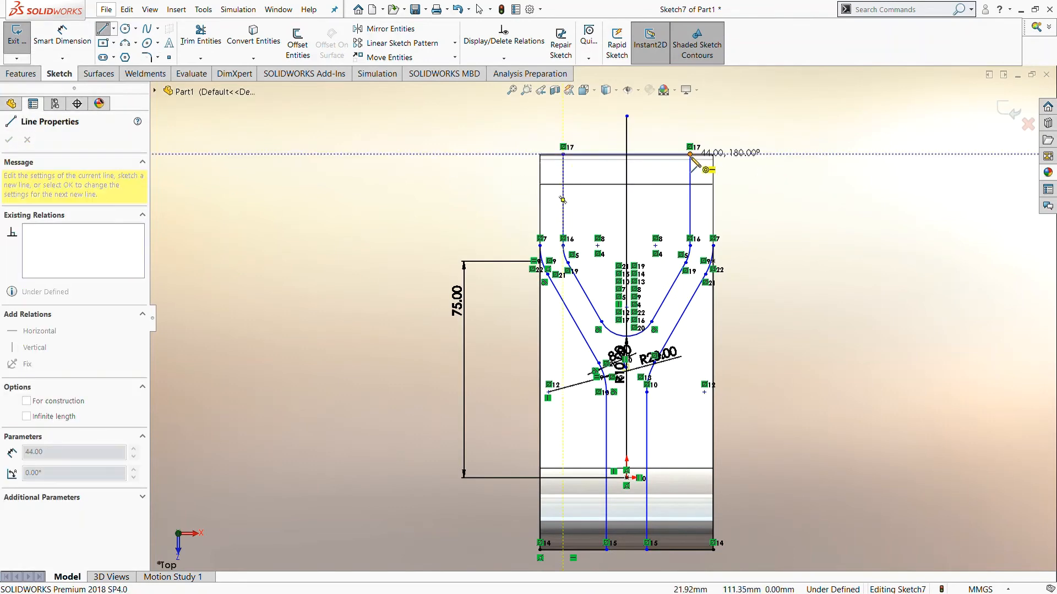
{"action": "left_click", "coordinate": [691, 155]}
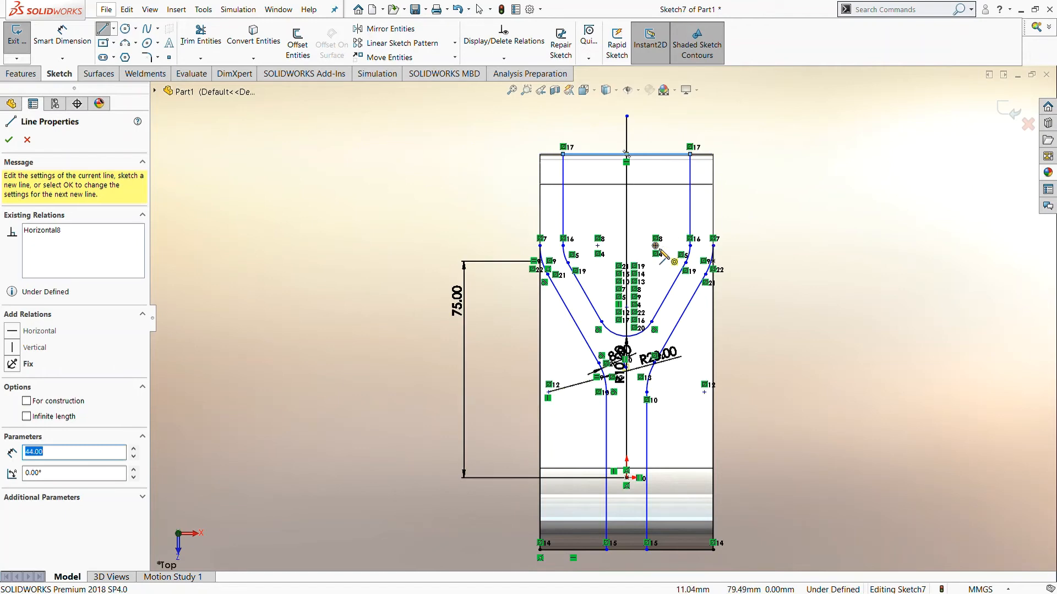
{"action": "key", "text": "Escape"}
{"action": "key", "text": "Escape"}
{"action": "scroll", "coordinate": [699, 283], "scroll_direction": "up", "scroll_amount": 1}
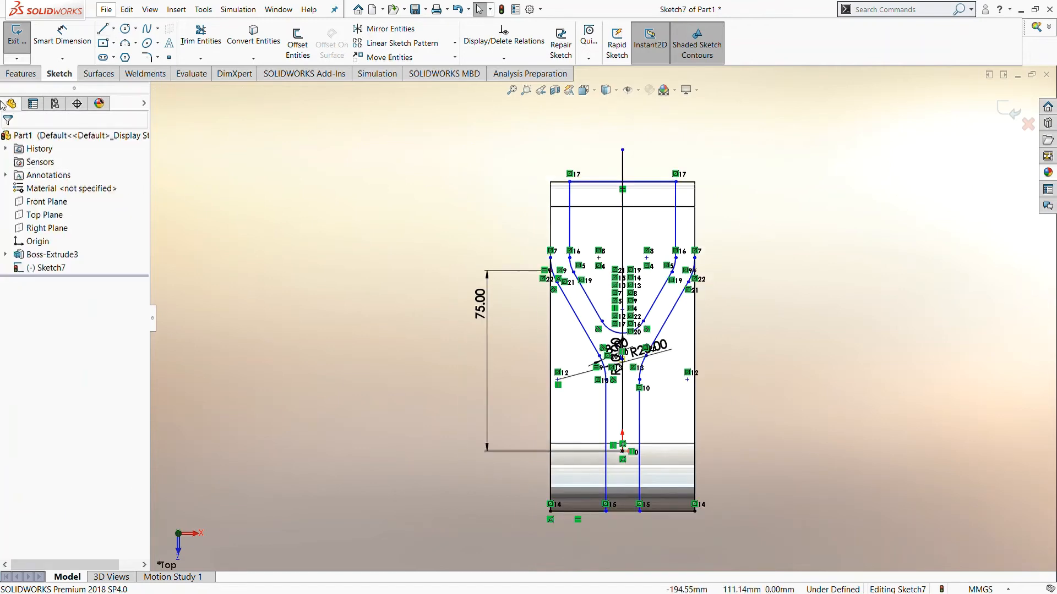
Step: Cut-extrude the two outer side regions and one half of the fork opening with a Mid Plane depth of 60 mm
{"action": "left_click", "coordinate": [8, 76]}
{"action": "left_click", "coordinate": [190, 41]}
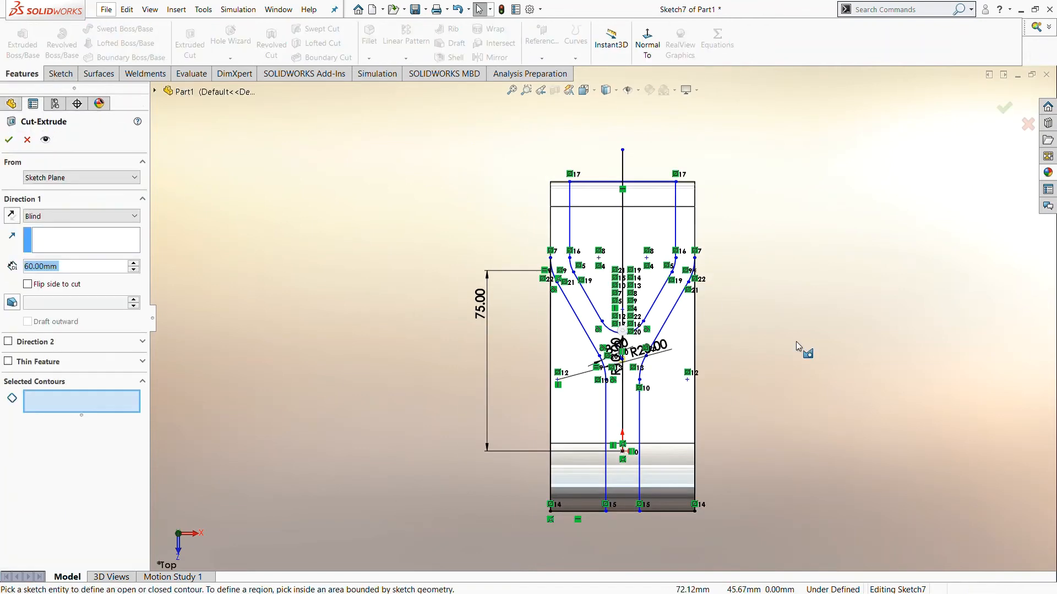
{"action": "middle_click_drag", "start_coordinate": [775, 357], "coordinate": [747, 353]}
{"action": "left_click", "coordinate": [672, 354]}
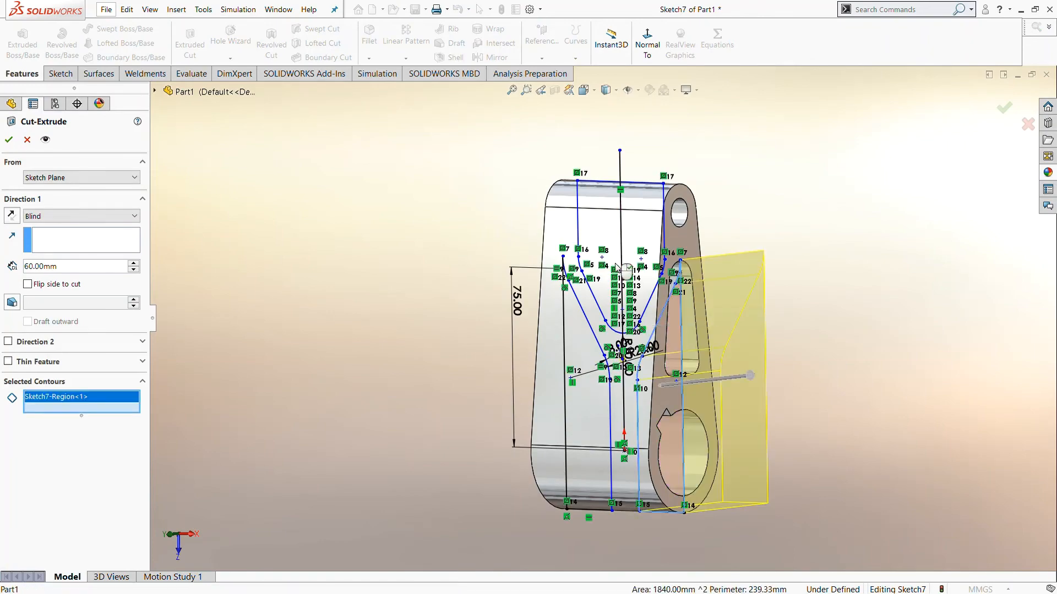
{"action": "left_click", "coordinate": [600, 274]}
{"action": "mouse_move", "coordinate": [589, 353]}
{"action": "middle_mouse_down"}
{"action": "mouse_move", "coordinate": [798, 319]}
{"action": "mouse_move", "coordinate": [769, 346]}
{"action": "mouse_move", "coordinate": [595, 358]}
{"action": "mouse_move", "coordinate": [716, 352]}
{"action": "middle_mouse_up"}
{"action": "left_click", "coordinate": [597, 362]}
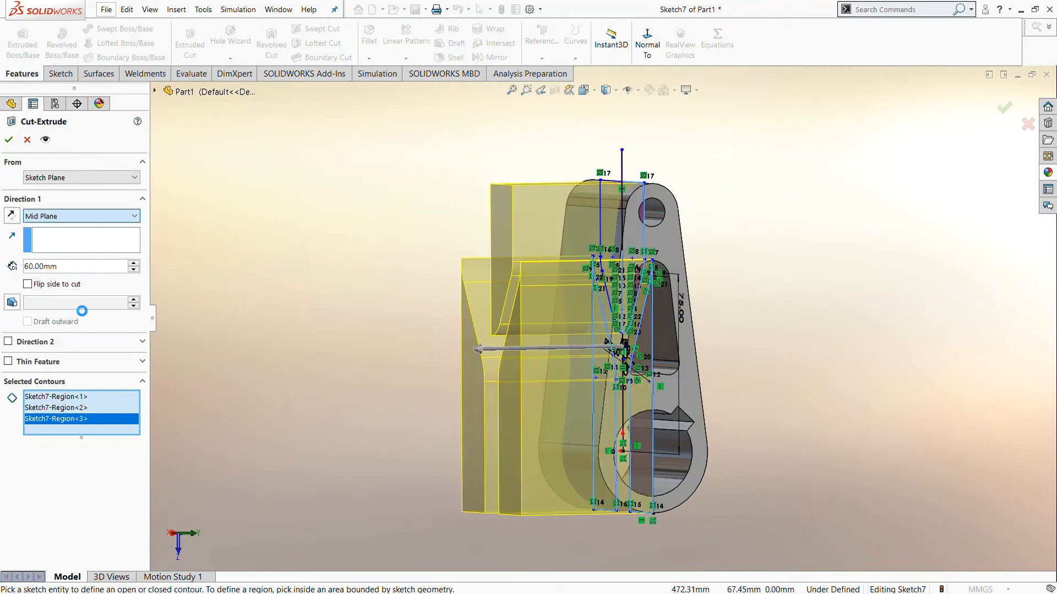
{"action": "left_click", "coordinate": [9, 139]}
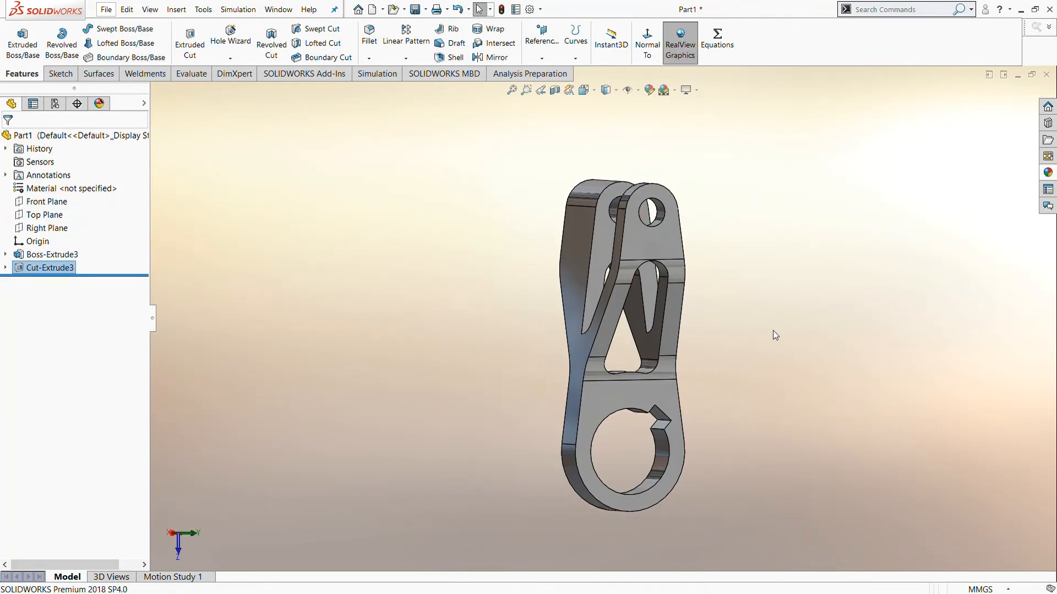
Step: Edit the cut's sketch to delete the vertical centre line dividing the fork opening, and rebuild the cut
{"action": "mouse_move", "coordinate": [773, 330]}
{"action": "middle_mouse_down"}
{"action": "mouse_move", "coordinate": [595, 414]}
{"action": "mouse_move", "coordinate": [632, 394]}
{"action": "mouse_move", "coordinate": [628, 385]}
{"action": "middle_mouse_up"}
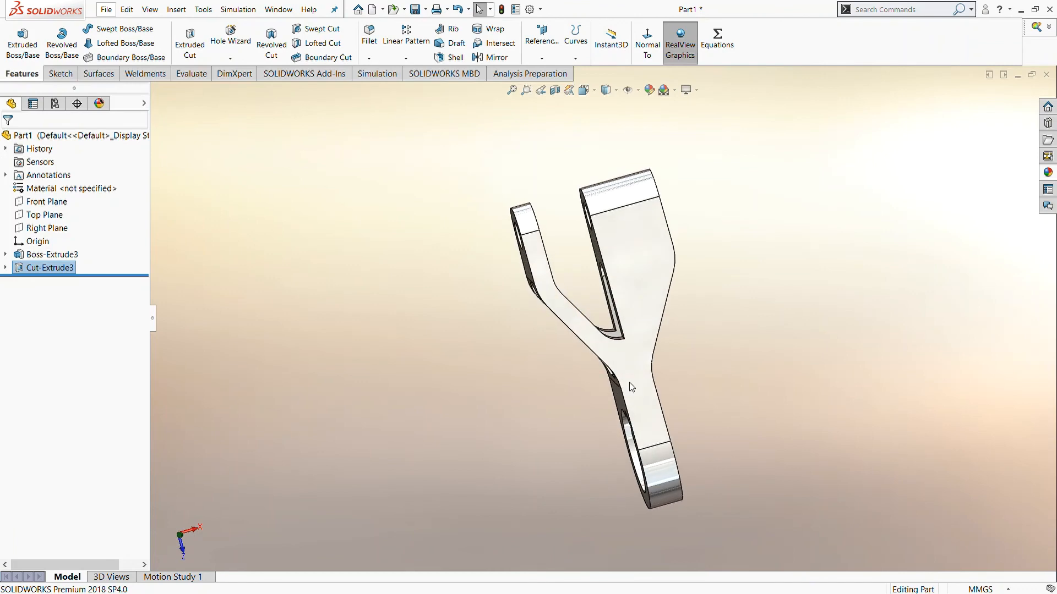
{"action": "left_click", "coordinate": [36, 268]}
{"action": "left_click", "coordinate": [187, 269]}
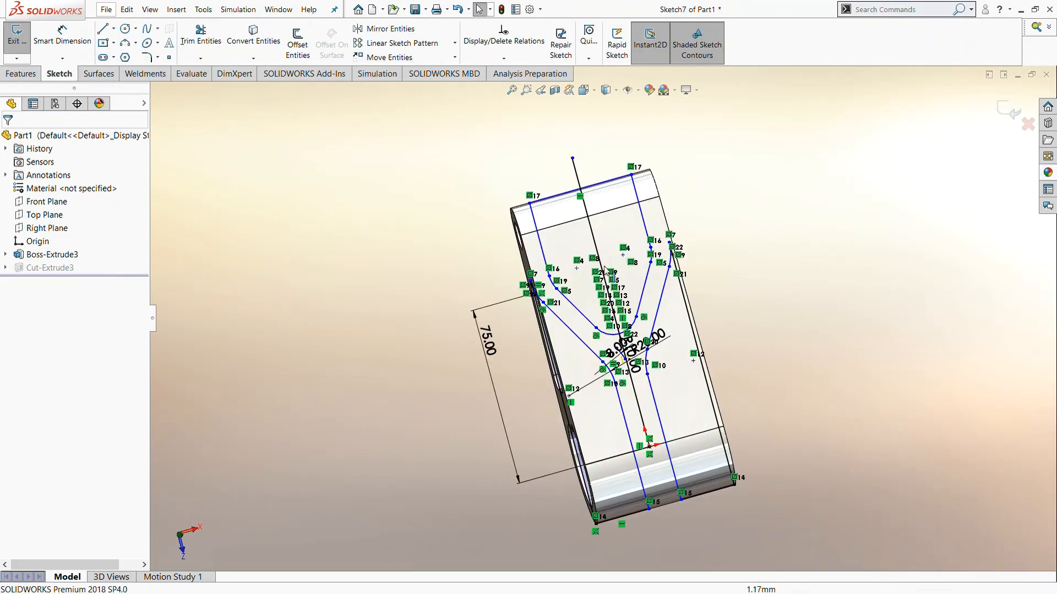
{"action": "left_click", "coordinate": [603, 267]}
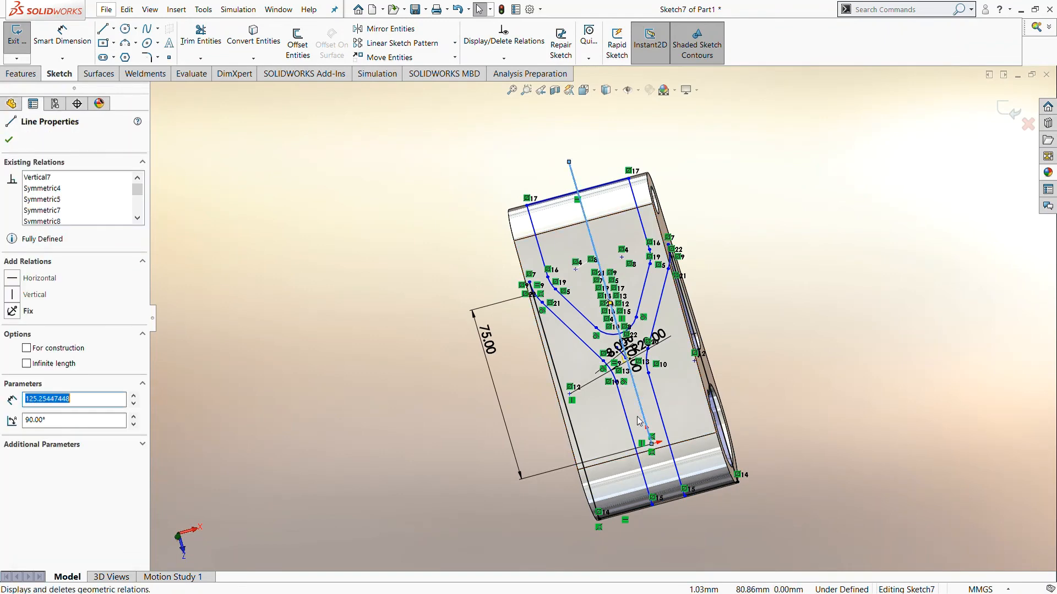
{"action": "key", "text": "Delete"}
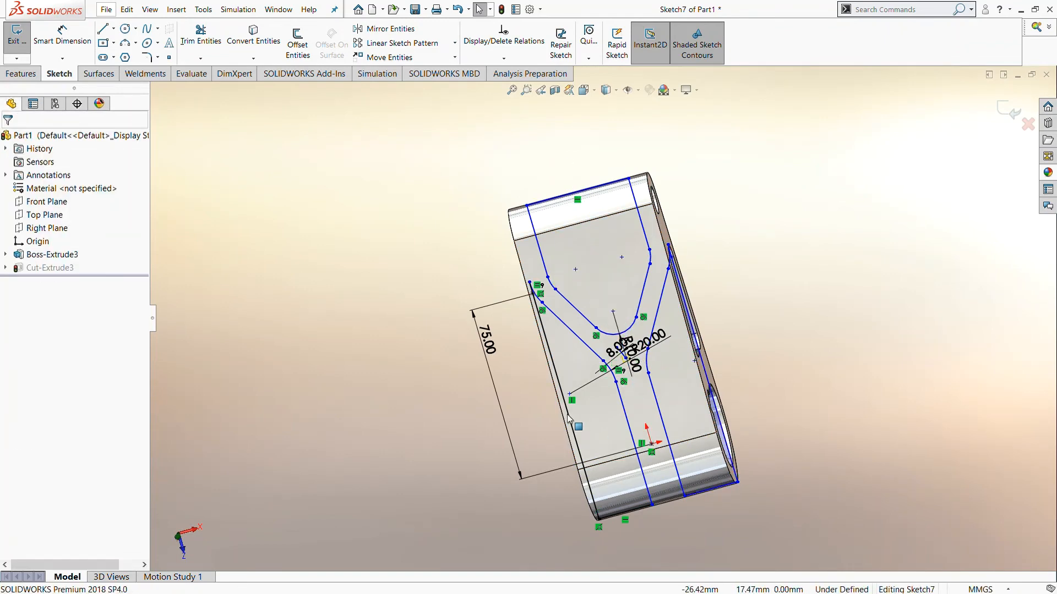
{"action": "left_click", "coordinate": [21, 74]}
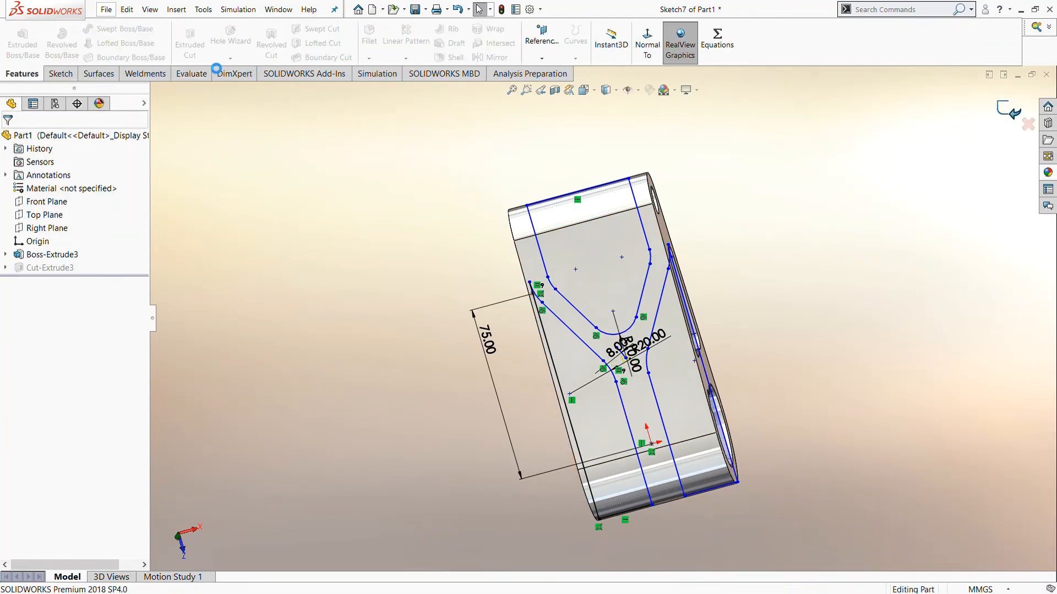
{"action": "left_click", "coordinate": [190, 42]}
{"action": "left_click", "coordinate": [9, 140]}
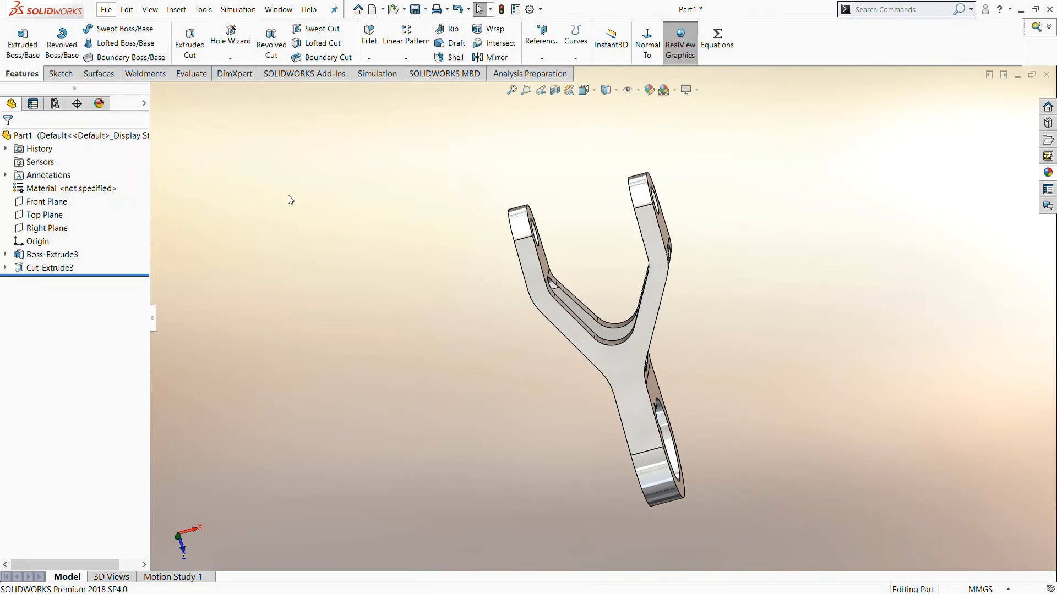
Step: Fillet the window edges and the outer contour edges on both sides of the link with a 2 mm symmetric radius
{"action": "middle_click_drag", "start_coordinate": [478, 249], "coordinate": [350, 433]}
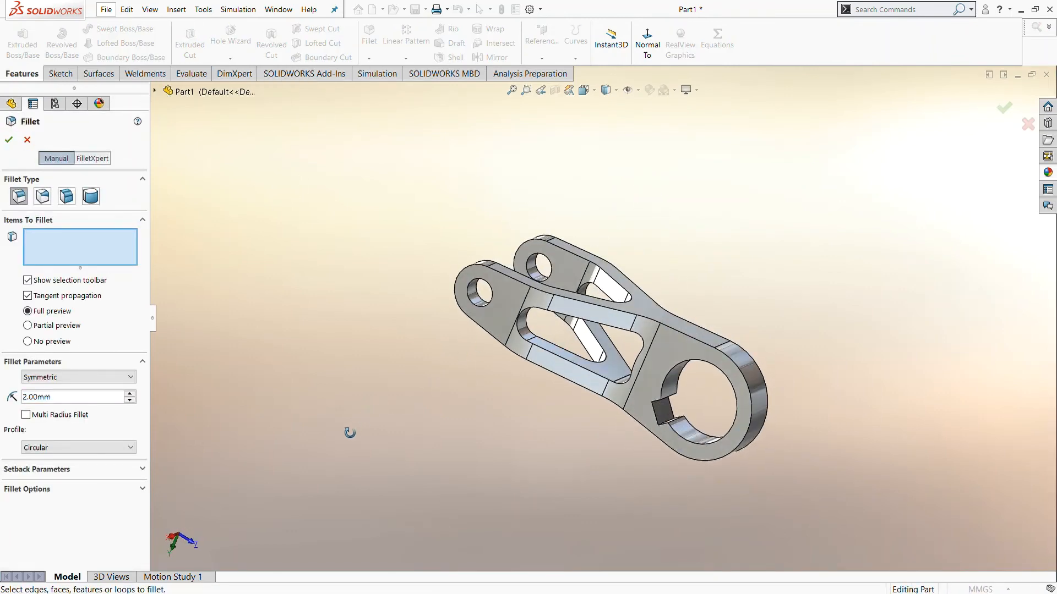
{"action": "left_click", "coordinate": [600, 365]}
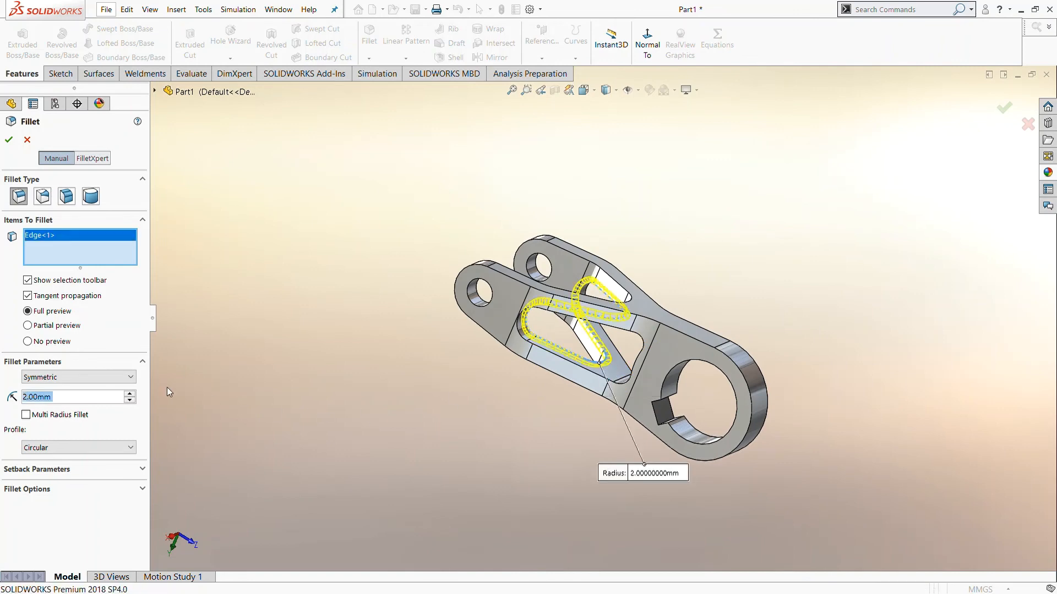
{"action": "left_click", "coordinate": [564, 364]}
{"action": "middle_click_drag", "start_coordinate": [563, 363], "coordinate": [657, 353]}
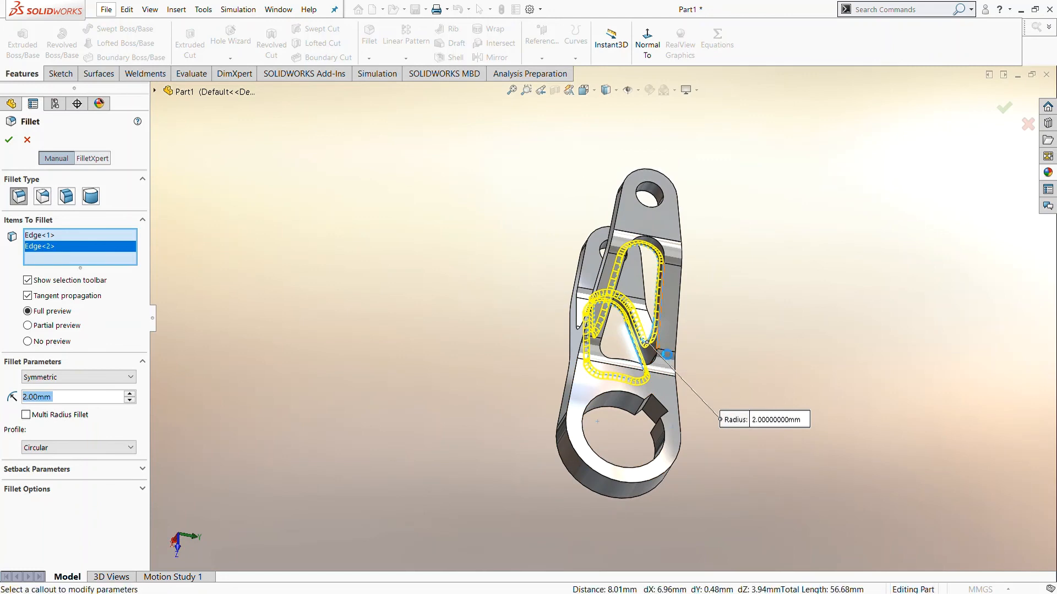
{"action": "left_click", "coordinate": [659, 349]}
{"action": "middle_click_drag", "start_coordinate": [763, 298], "coordinate": [899, 248]}
{"action": "left_click", "coordinate": [677, 370]}
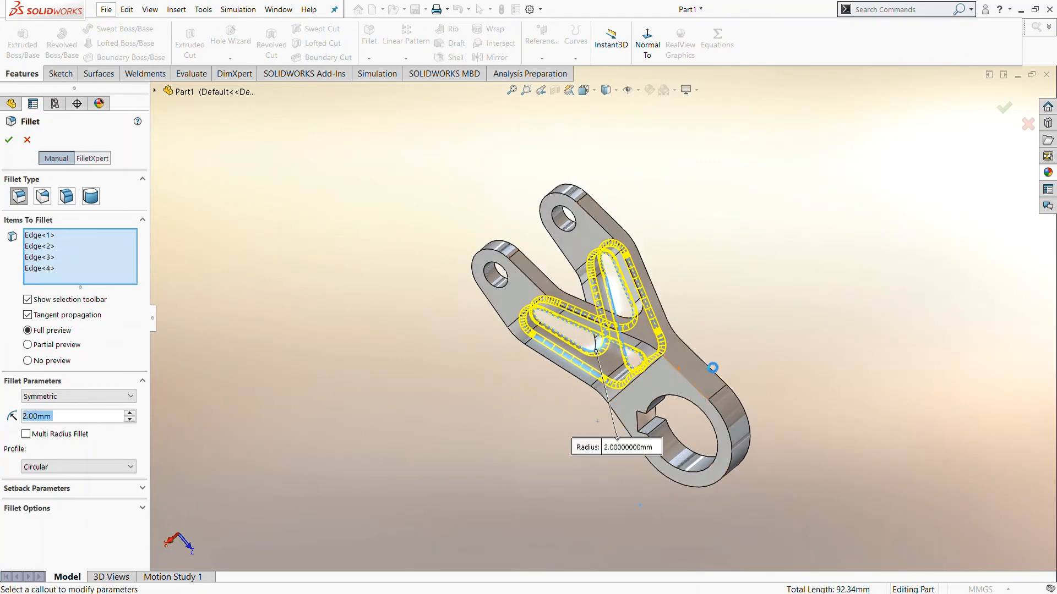
{"action": "middle_click_drag", "start_coordinate": [735, 331], "coordinate": [650, 374]}
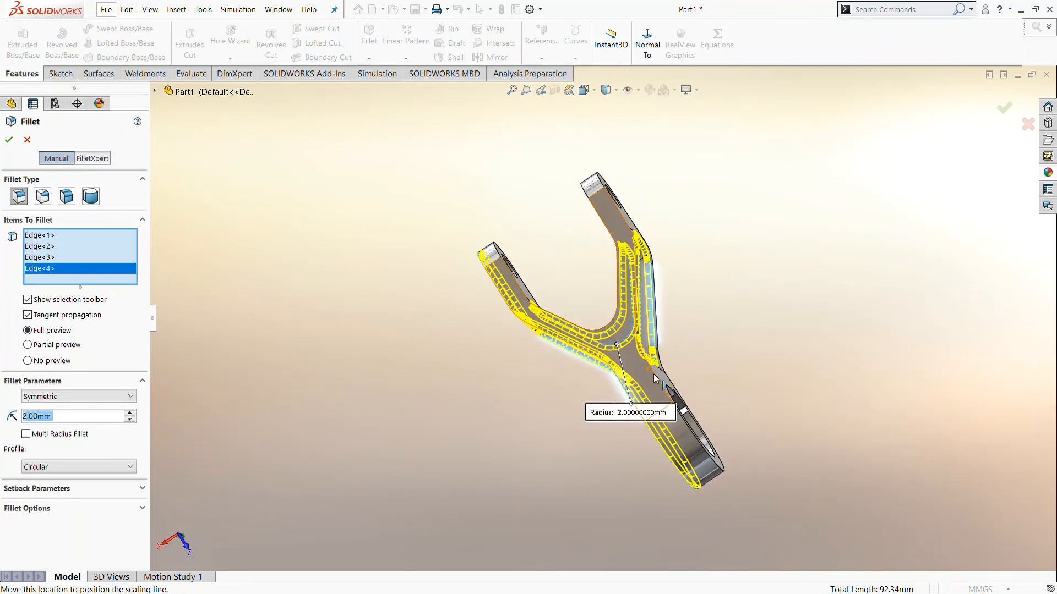
{"action": "left_click", "coordinate": [656, 377]}
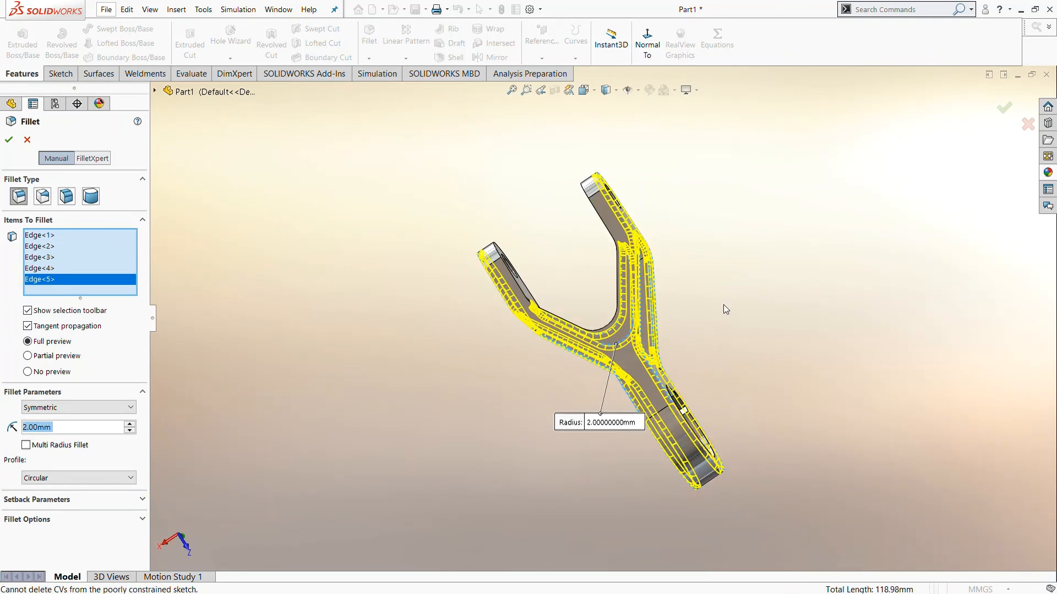
{"action": "middle_click_drag", "start_coordinate": [723, 305], "coordinate": [788, 309]}
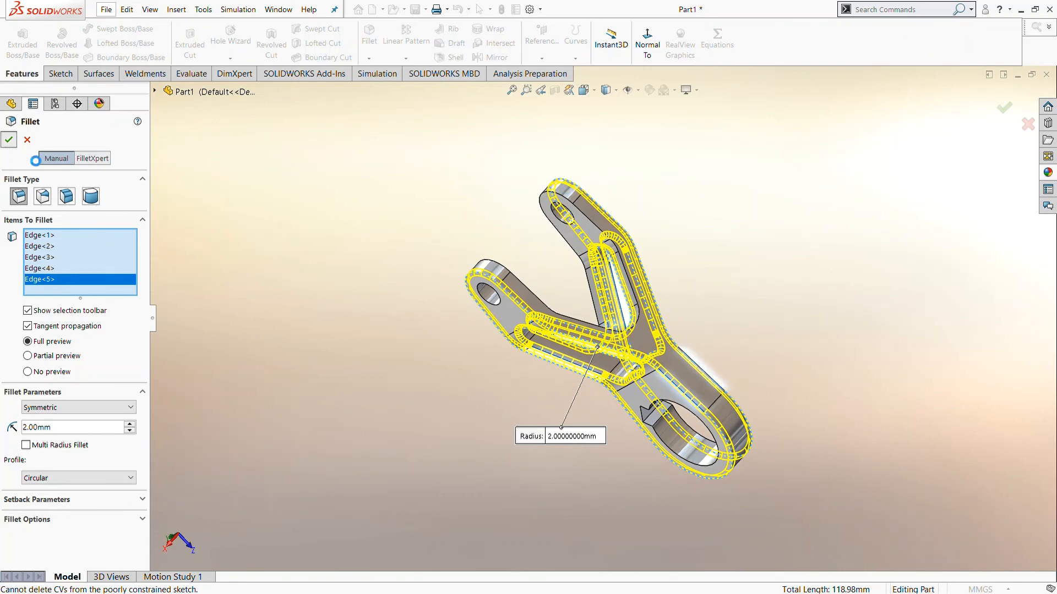
Step: Apply the cast lead metal appearance to the fillet feature
{"action": "left_click", "coordinate": [1048, 173]}
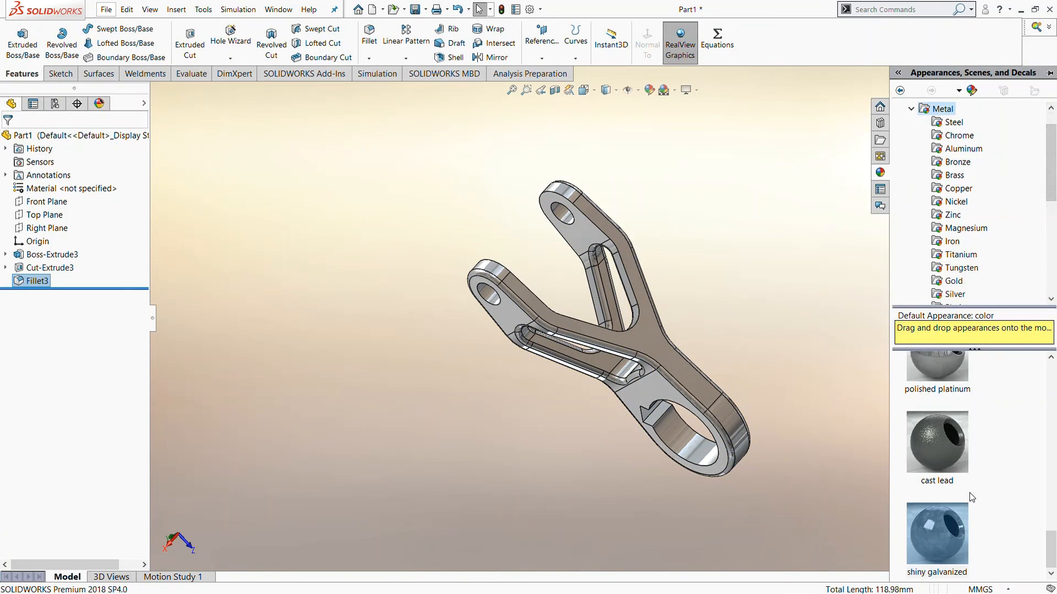
{"action": "double_click", "coordinate": [944, 444]}
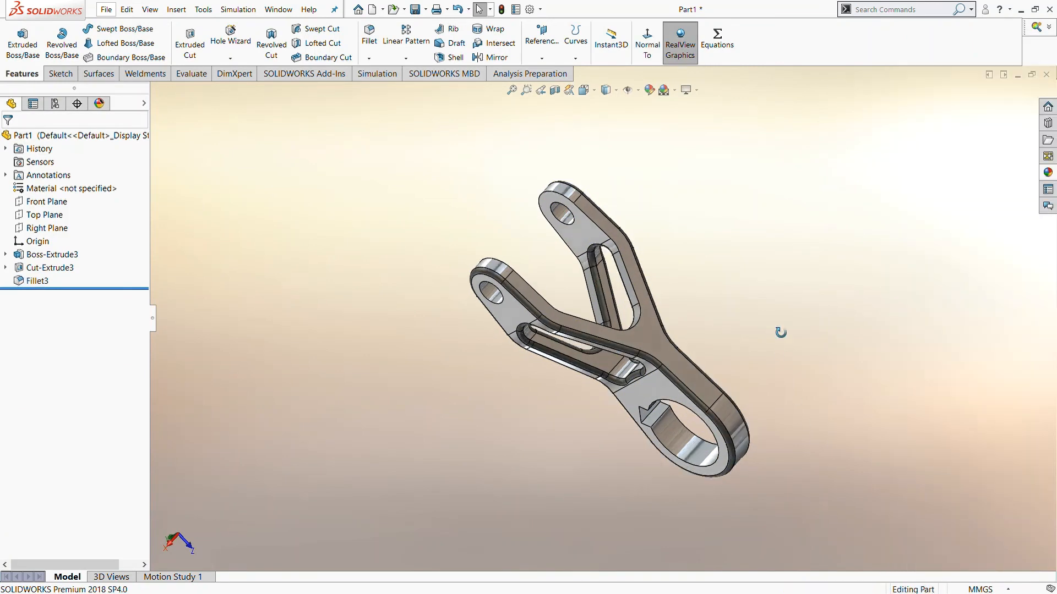
{"action": "middle_click_drag", "start_coordinate": [778, 331], "coordinate": [325, 387]}
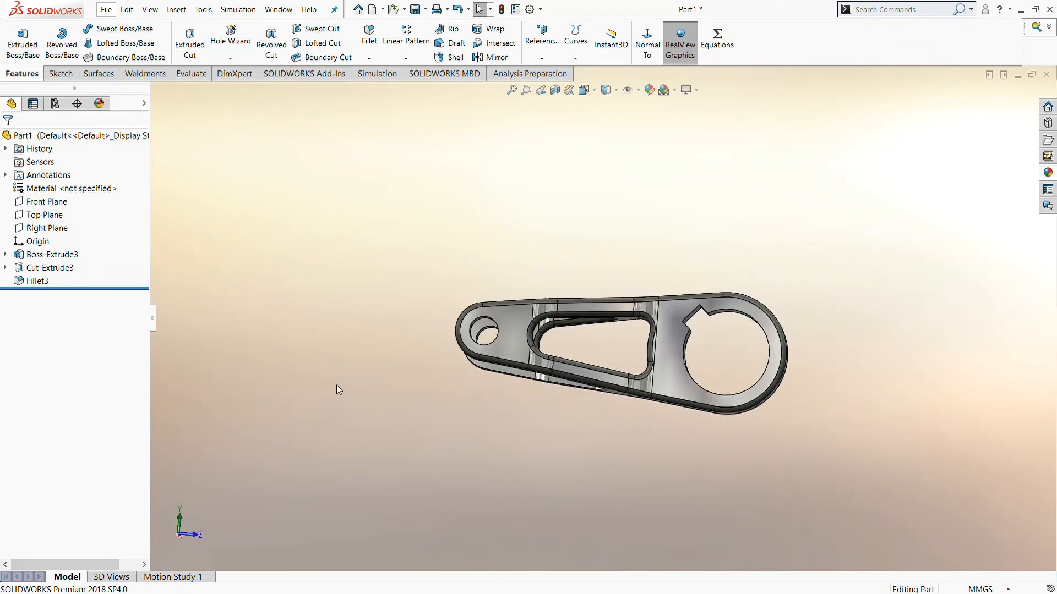
Step: Examine the finished forked link in isometric view, with the feature tree hidden, and from other angles
{"action": "key", "text": "space"}
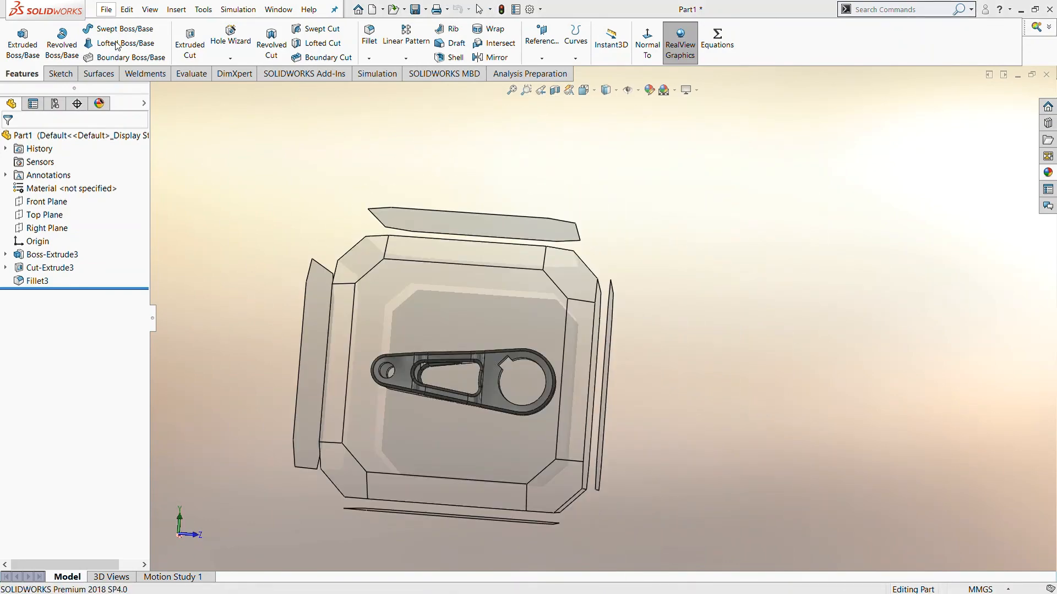
{"action": "left_click", "coordinate": [301, 188]}
{"action": "left_click", "coordinate": [153, 318]}
{"action": "scroll", "coordinate": [539, 344], "scroll_direction": "up", "scroll_amount": 1}
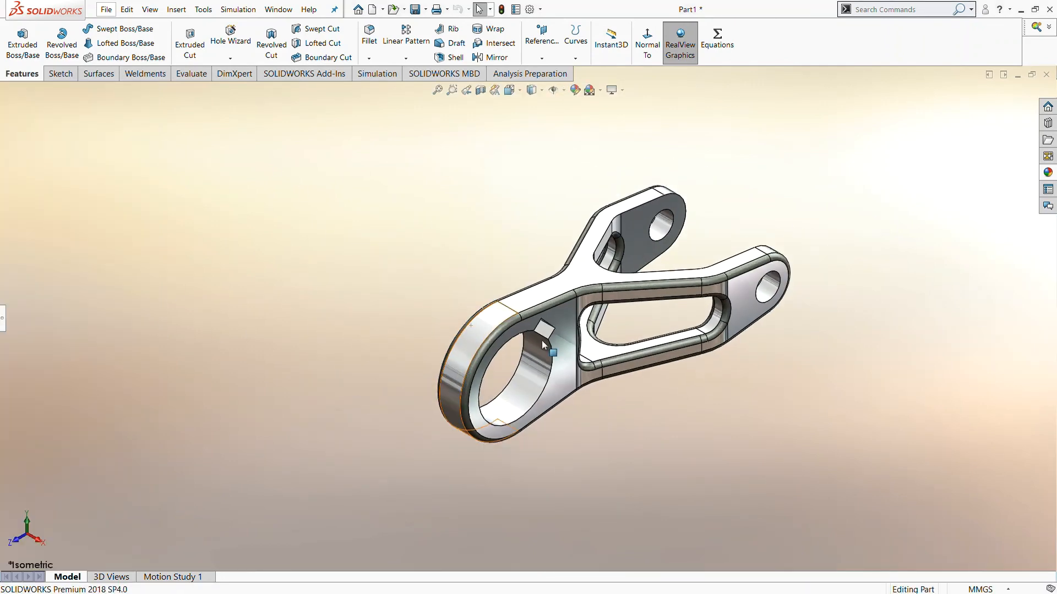
{"action": "scroll", "coordinate": [578, 344], "scroll_direction": "down", "scroll_amount": 2}
{"action": "scroll", "coordinate": [812, 348], "scroll_direction": "down", "scroll_amount": 1}
{"action": "scroll", "coordinate": [812, 348], "scroll_direction": "up", "scroll_amount": 2}
{"action": "scroll", "coordinate": [813, 347], "scroll_direction": "down", "scroll_amount": 1}
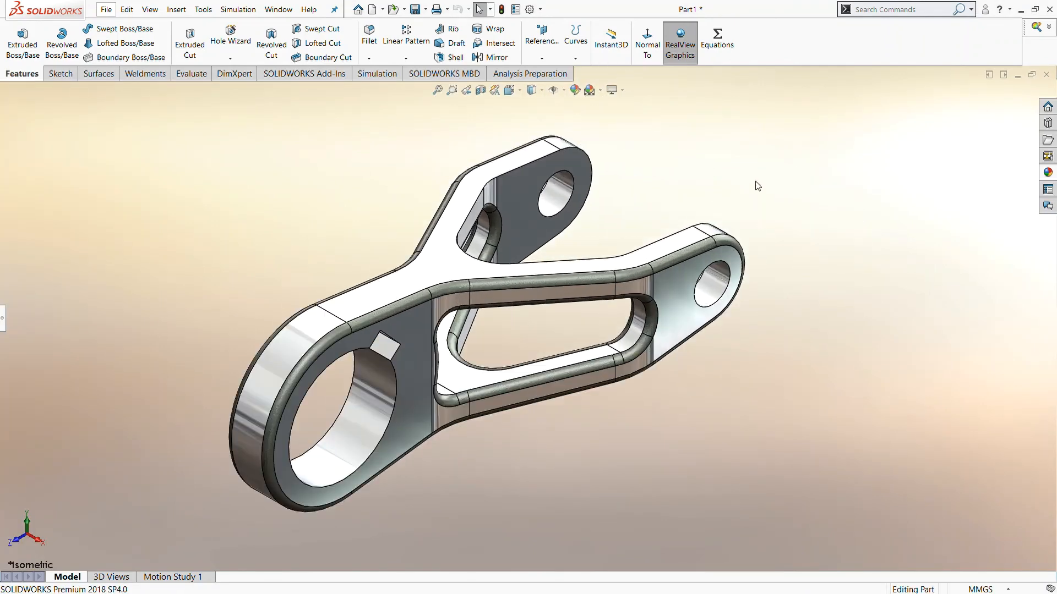
{"action": "scroll", "coordinate": [639, 188], "scroll_direction": "down", "scroll_amount": 1}
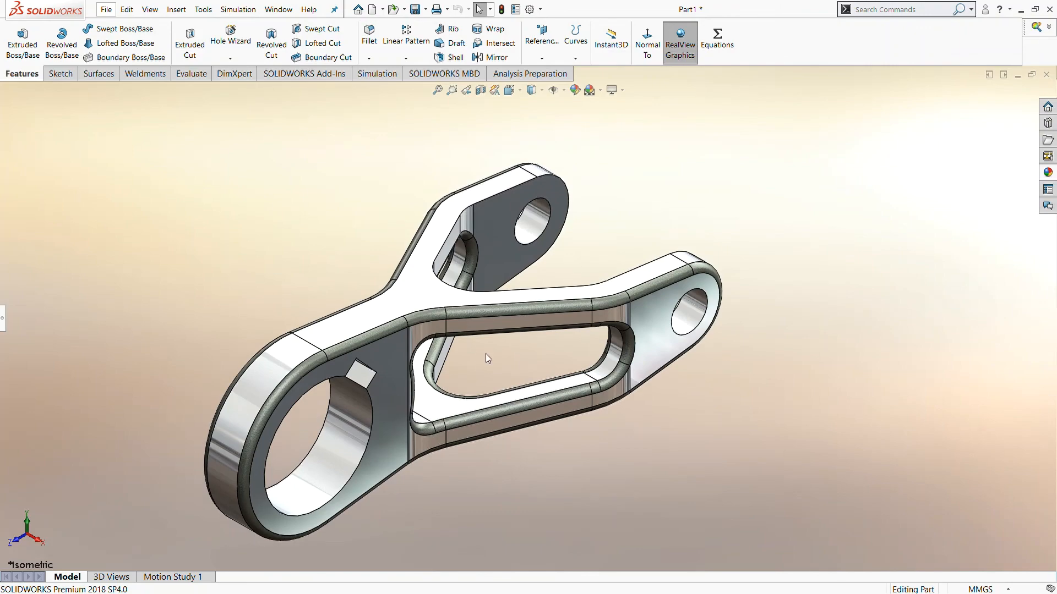
{"action": "middle_click_drag", "start_coordinate": [485, 358], "coordinate": [492, 440]}
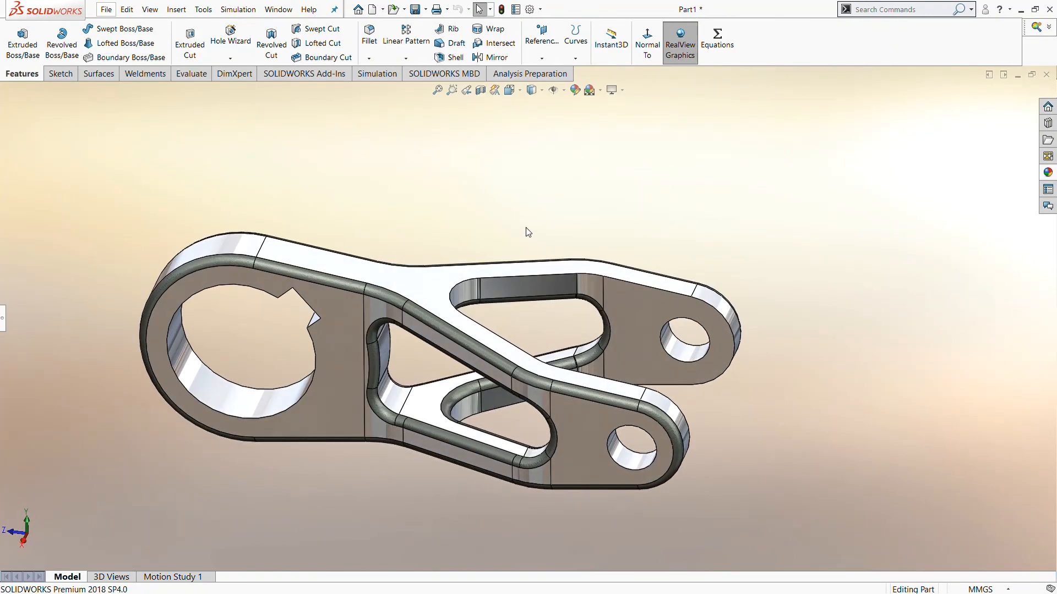